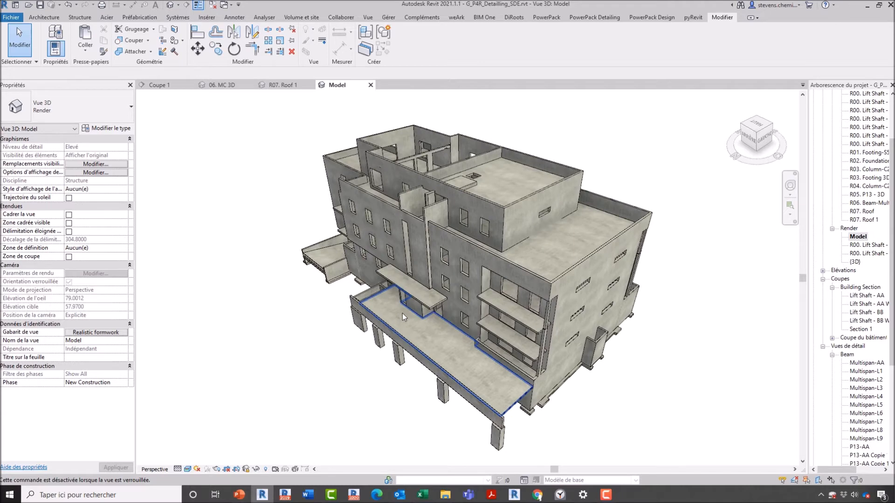
- Open the building section view Lift Shaft - AA and focus on its wall footing
scroll(875, 267, up, 3)
scroll(875, 272, down, 2)
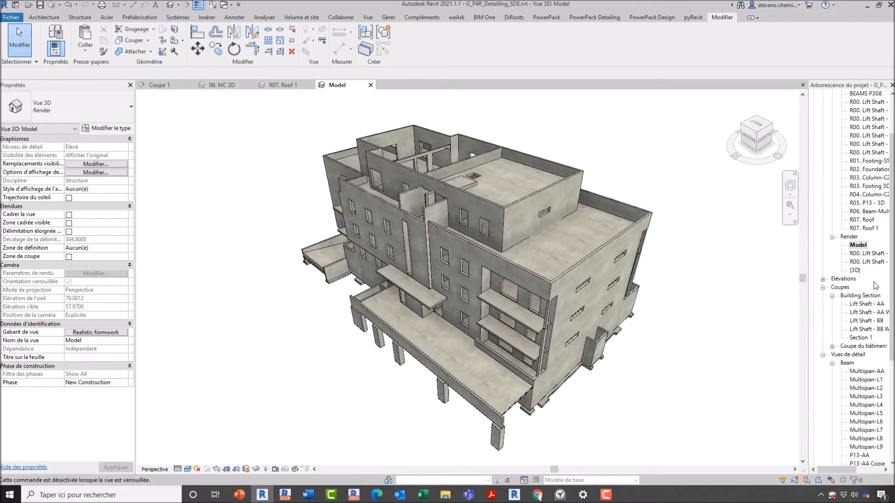
double_click(872, 304)
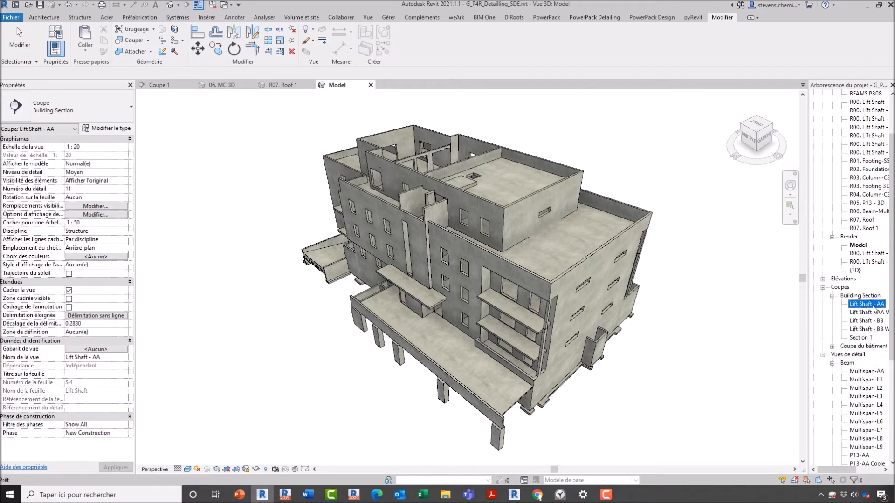
scroll(404, 362, up, 3)
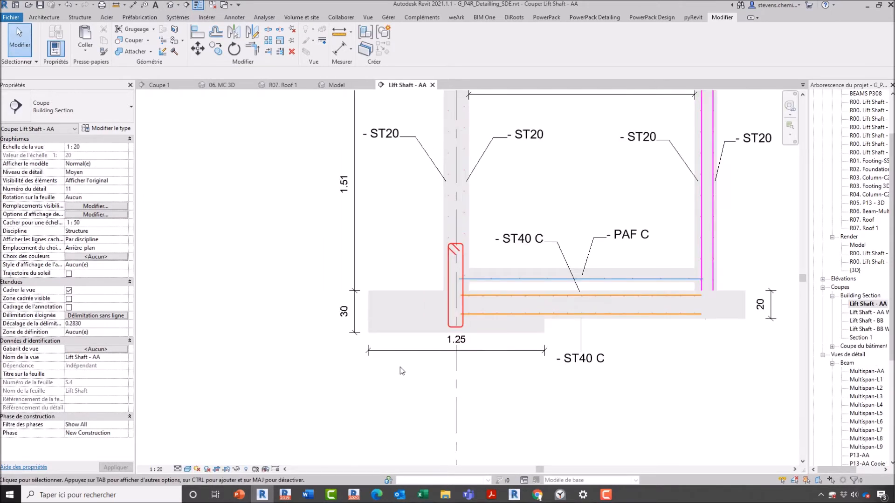
- Place an HA8 (Fe500) rebar of shape 2-02 along the bottom of the 1.25 wide footing
click(80, 17)
click(344, 52)
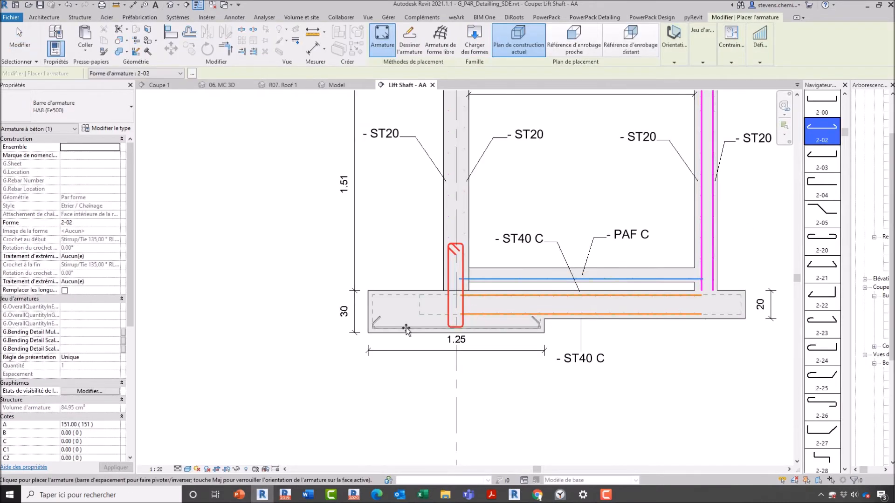
scroll(407, 330, up, 1)
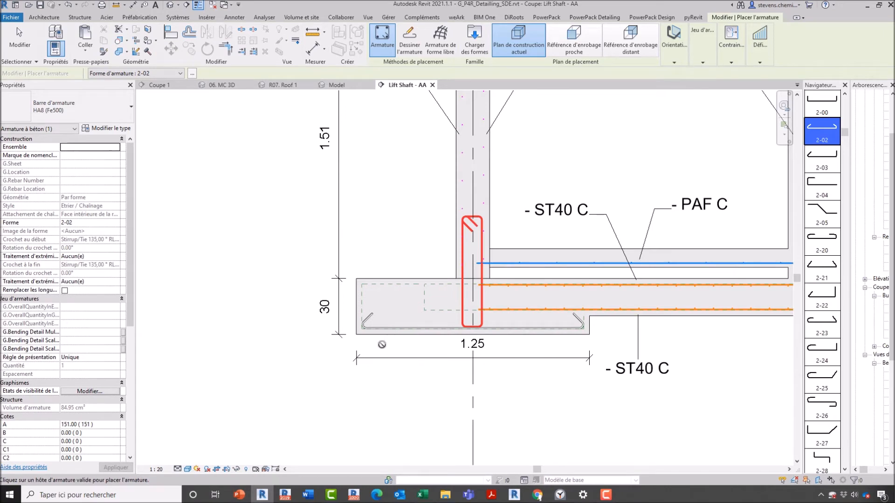
click(367, 339)
middle_drag(394, 364, 419, 322)
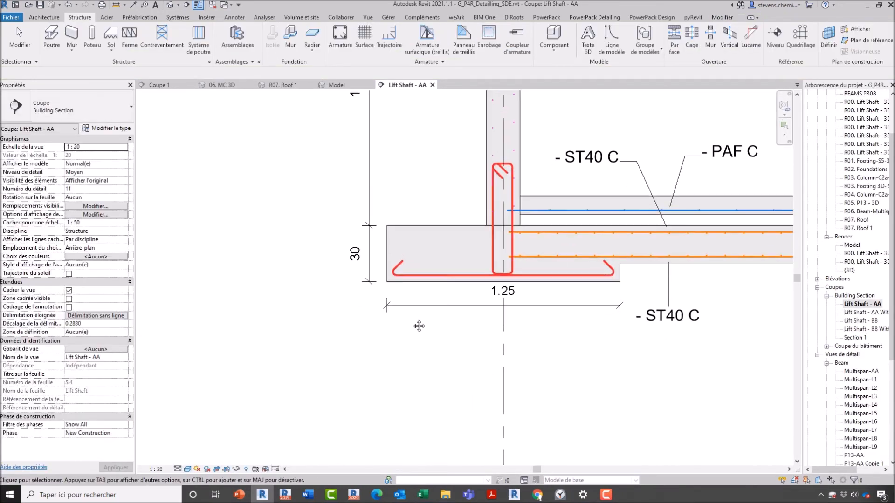
click(422, 308)
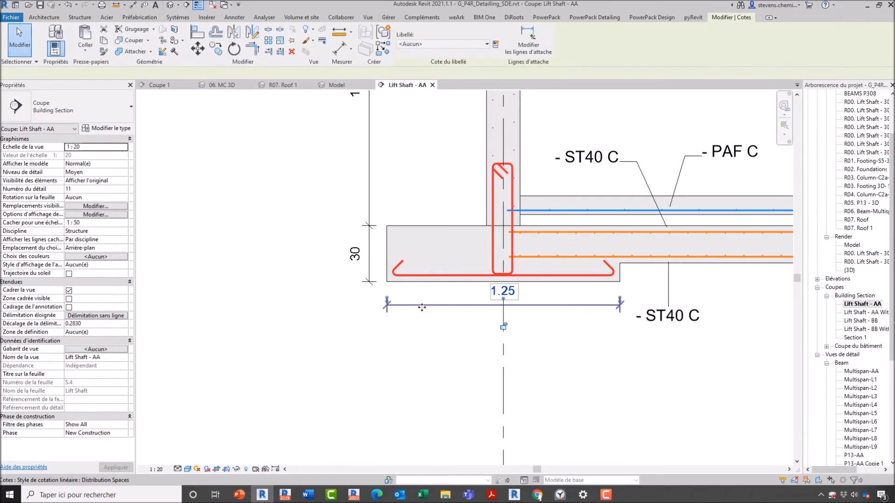
key(Escape)
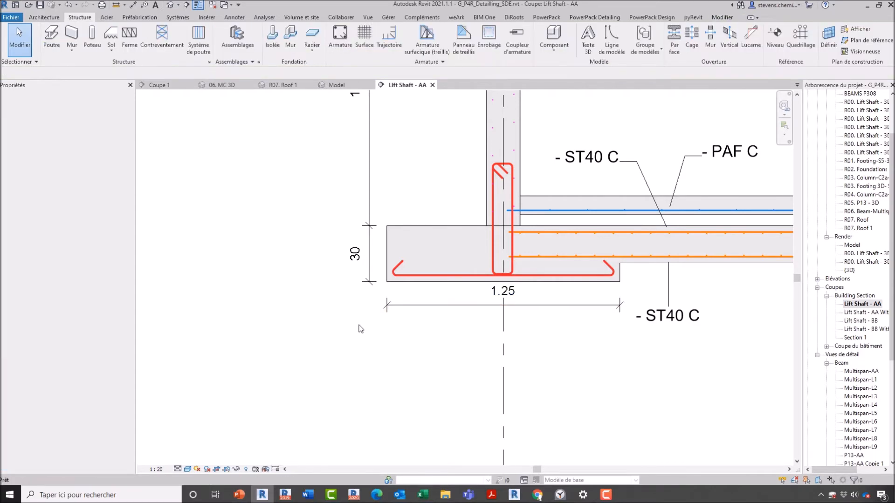
click(589, 17)
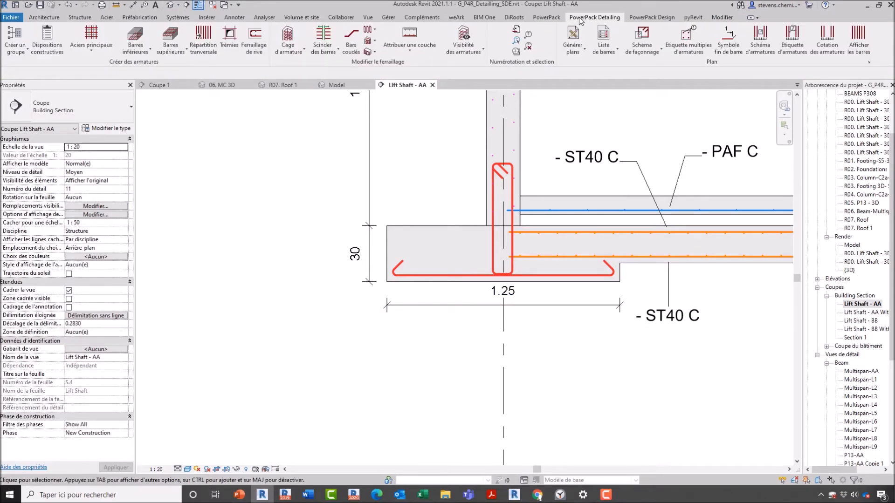
click(552, 17)
click(578, 17)
click(646, 18)
click(554, 19)
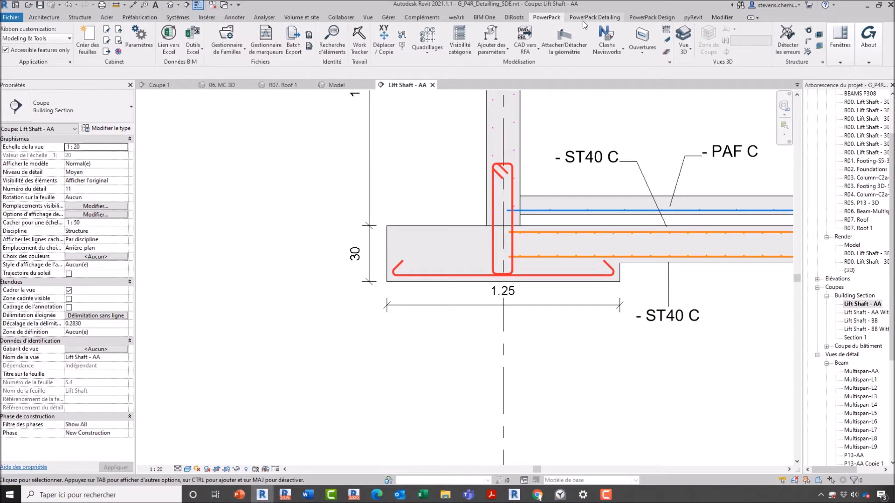
- Create a bending detail (Schéma de façonnage) of the footing's bottom bar and place it below the footing
click(584, 20)
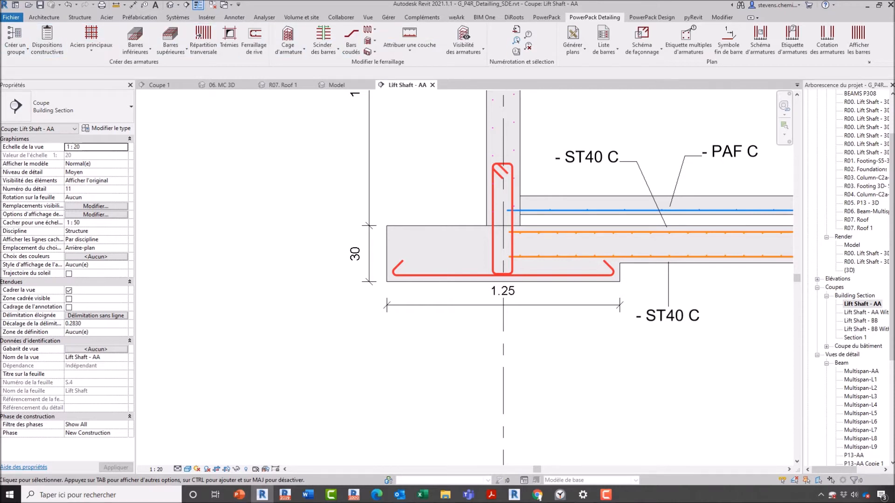
click(643, 51)
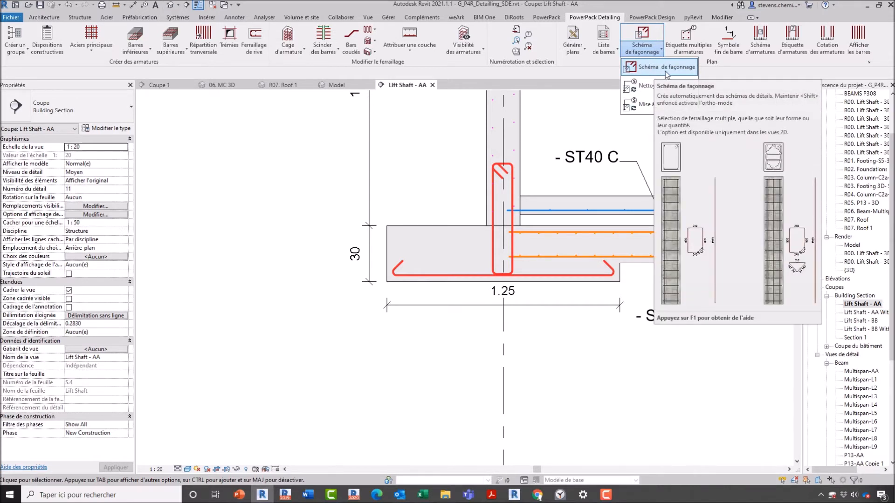
click(664, 68)
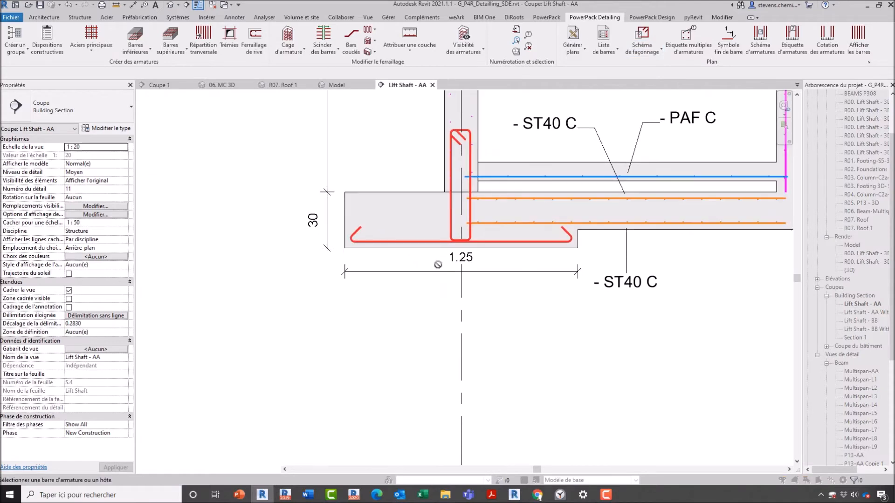
click(502, 249)
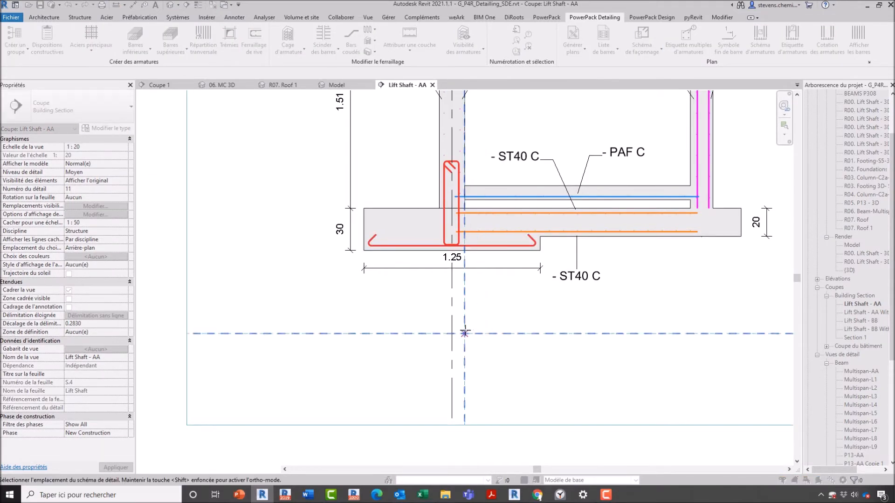
click(465, 331)
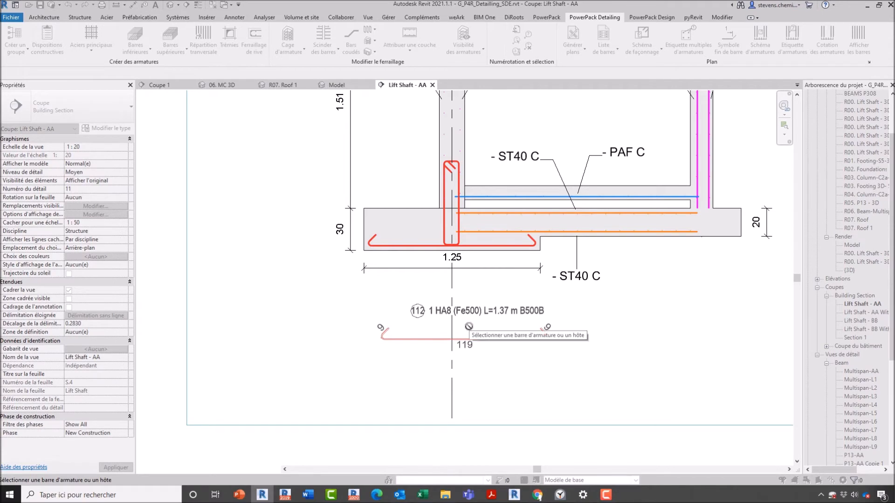
key(Escape)
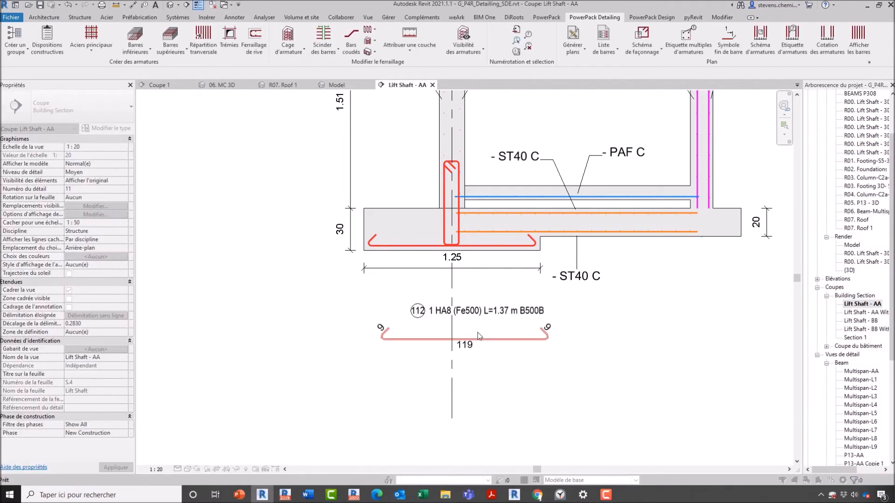
scroll(463, 341, up, 2)
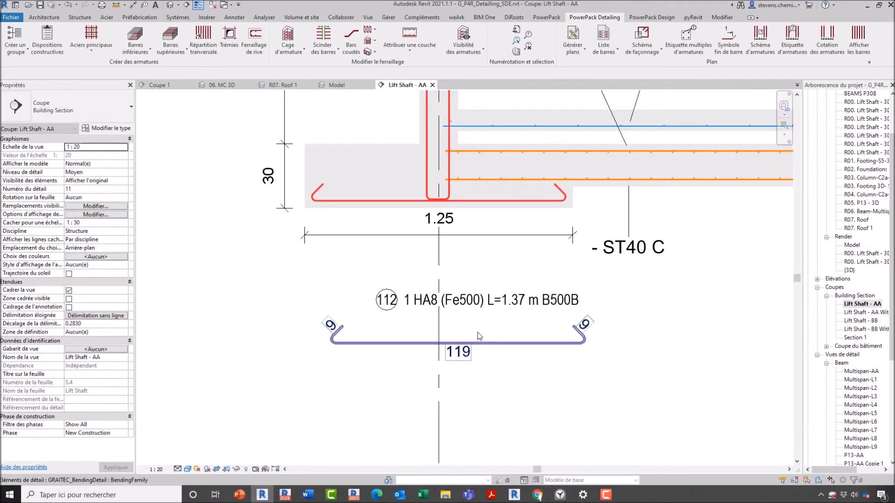
click(513, 200)
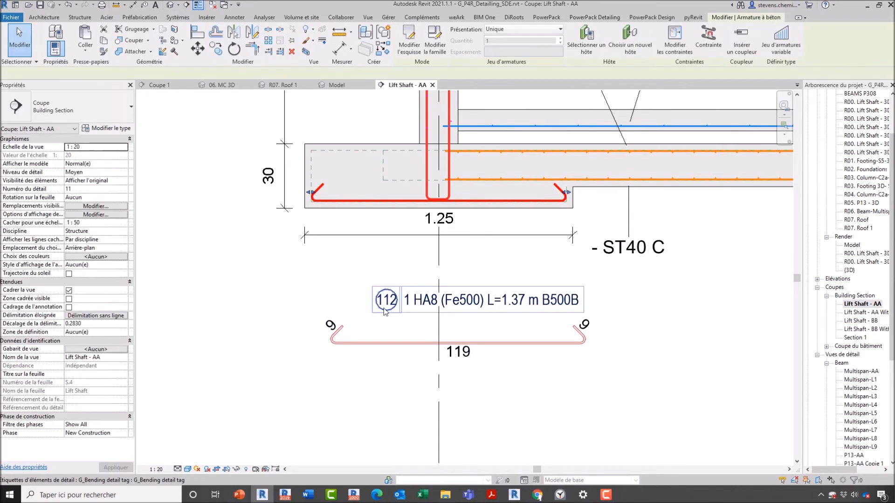
key(Escape)
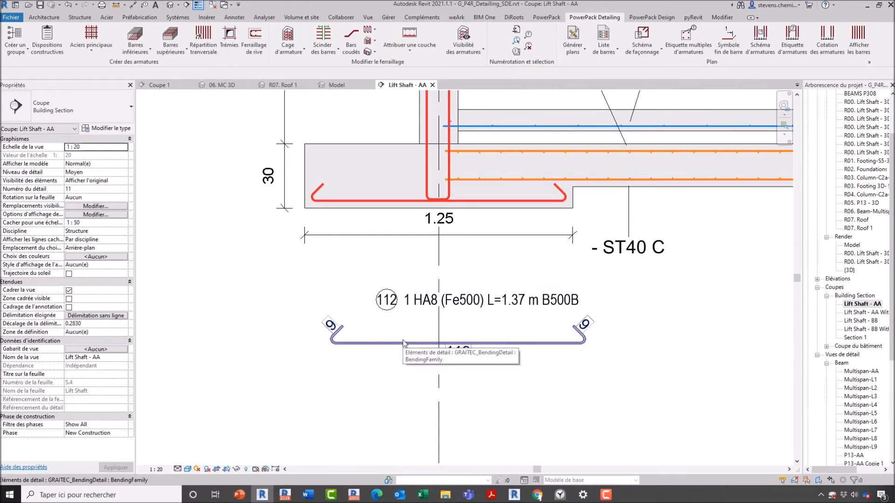
click(411, 318)
- Set the footing's bottom bar layout to Espacement maximum with a spacing of 250 mm
click(404, 201)
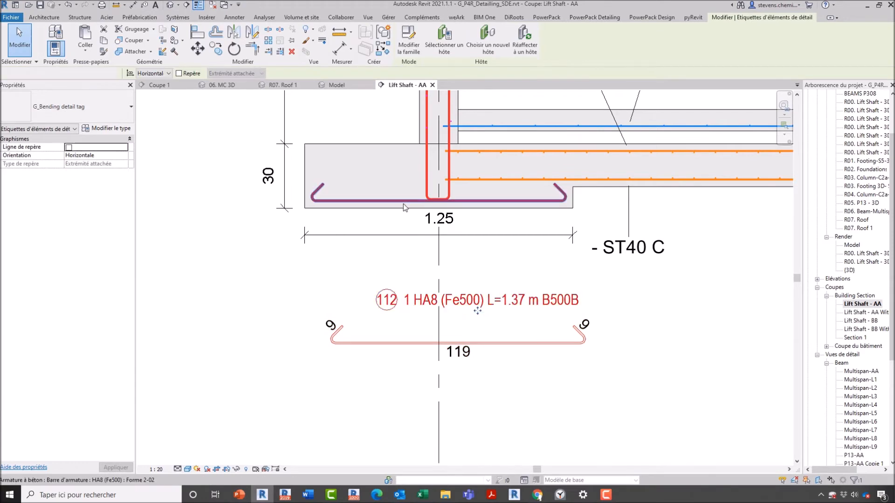
click(513, 28)
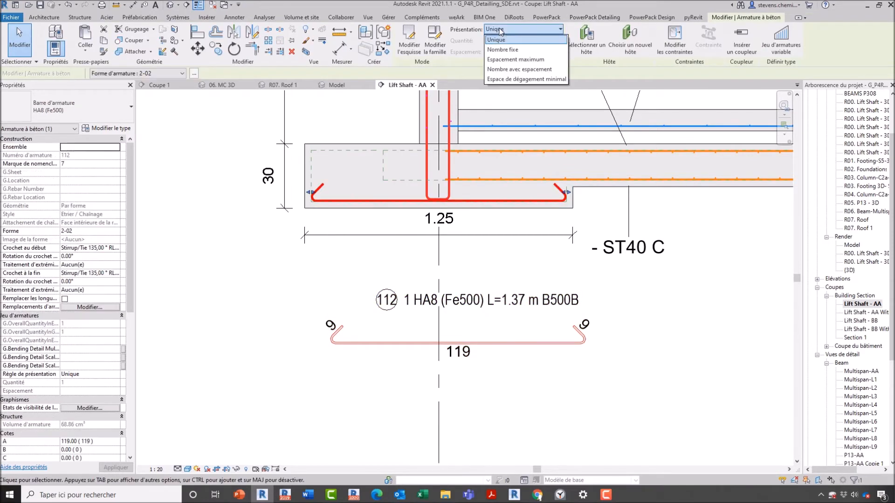
click(507, 59)
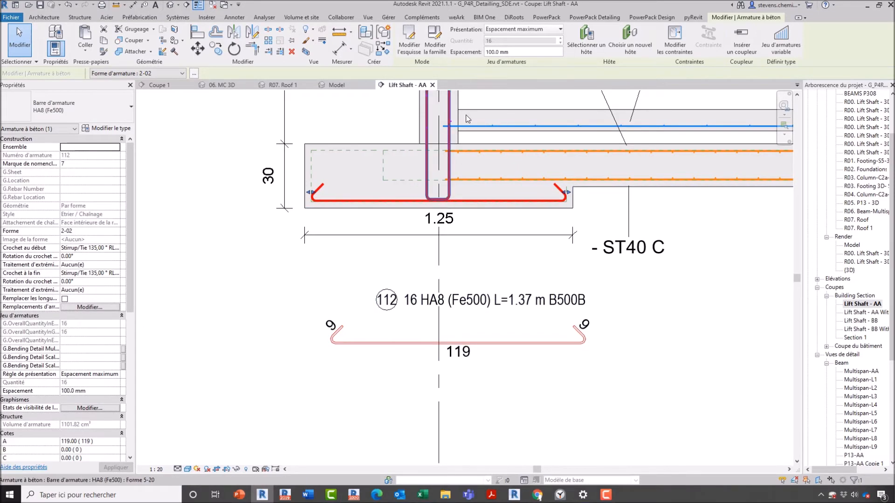
drag(512, 54, 430, 53)
text(250)
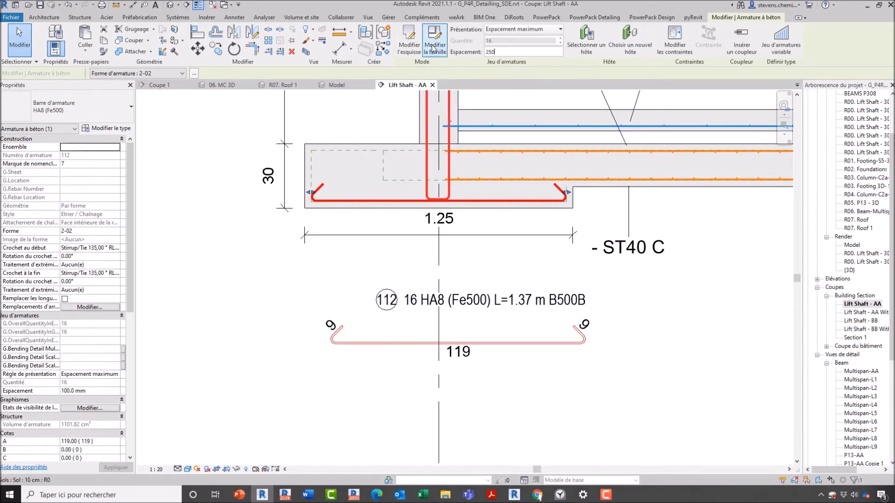
key(Return)
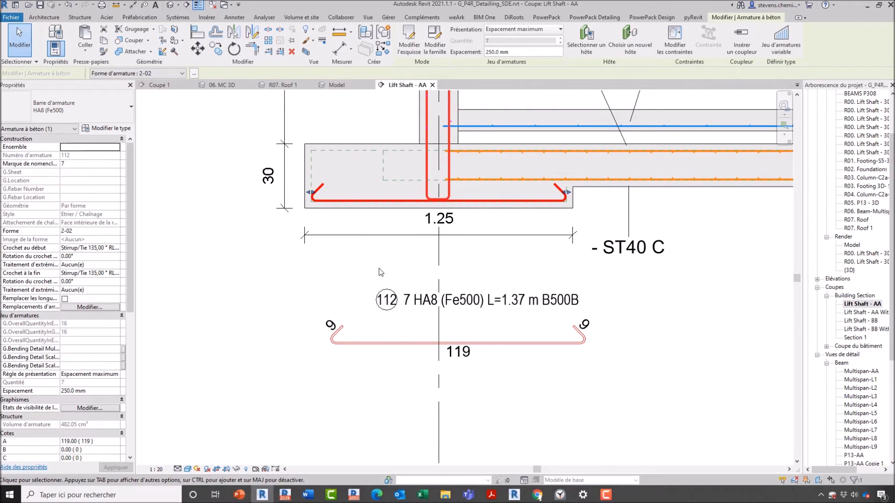
scroll(412, 291, up, 2)
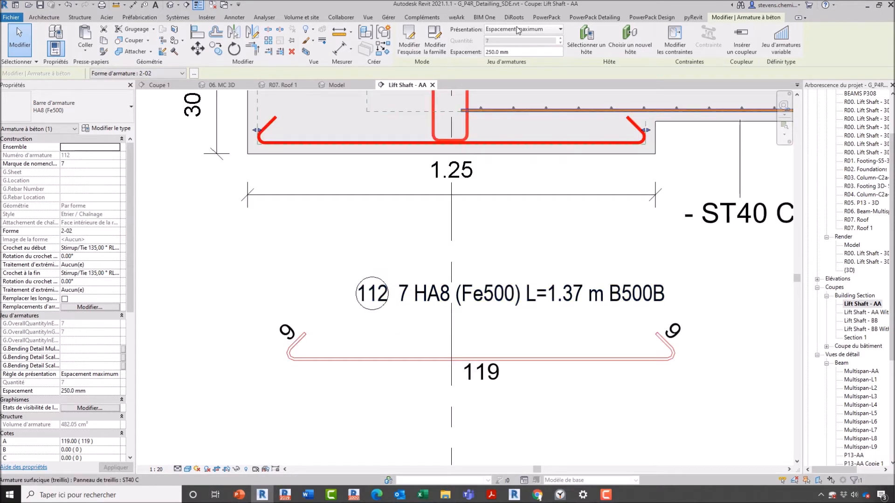
click(444, 255)
scroll(444, 255, down, 2)
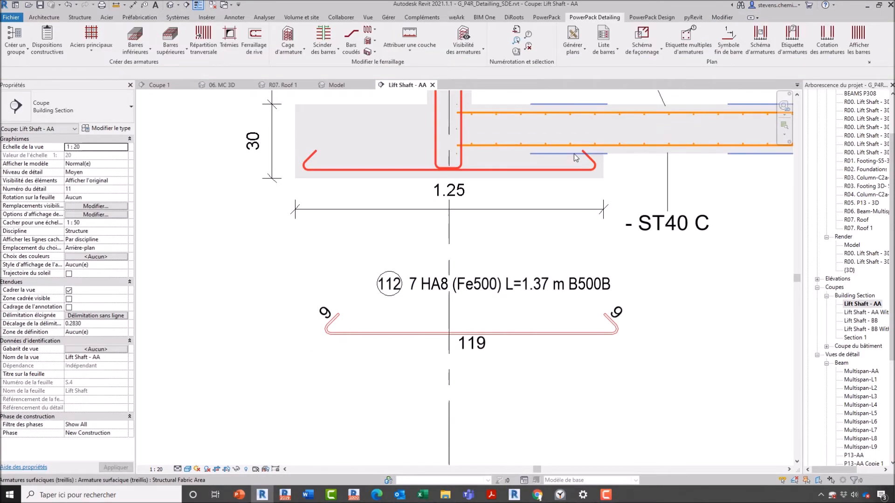
- Shorten the footing's bottom bar from its right end to a dimension A of about 93
click(583, 167)
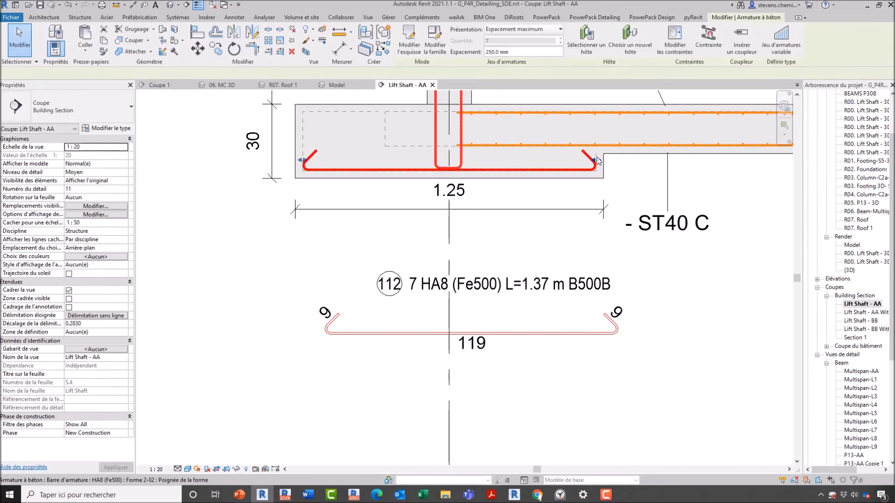
drag(533, 172, 531, 171)
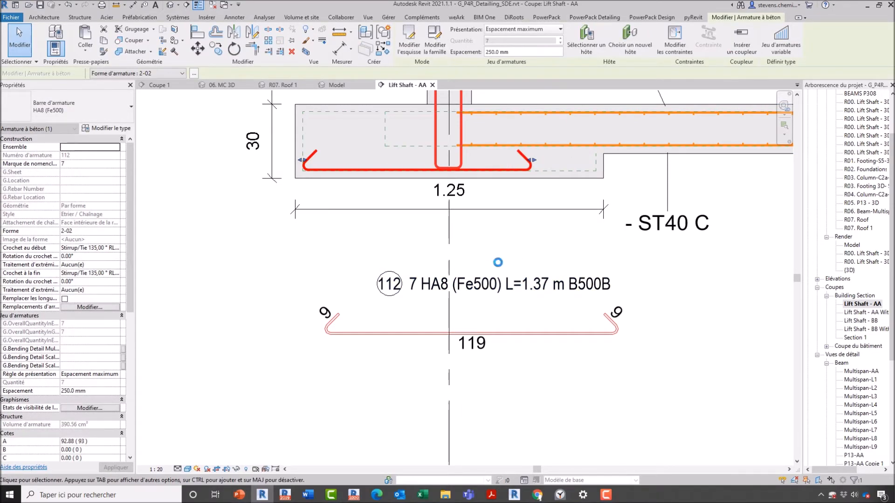
scroll(498, 263, down, 1)
middle_drag(498, 262, 469, 278)
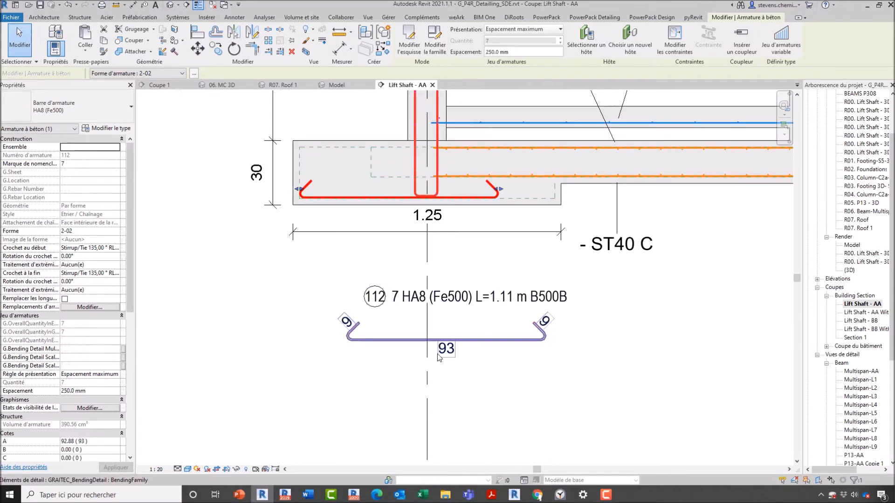
- Undo and redo the last update of the bottom bar's bending detail
click(67, 6)
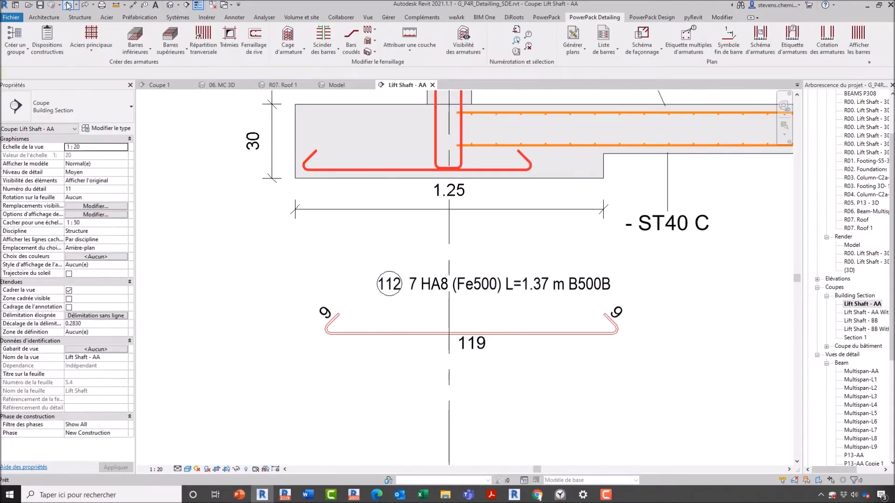
click(85, 6)
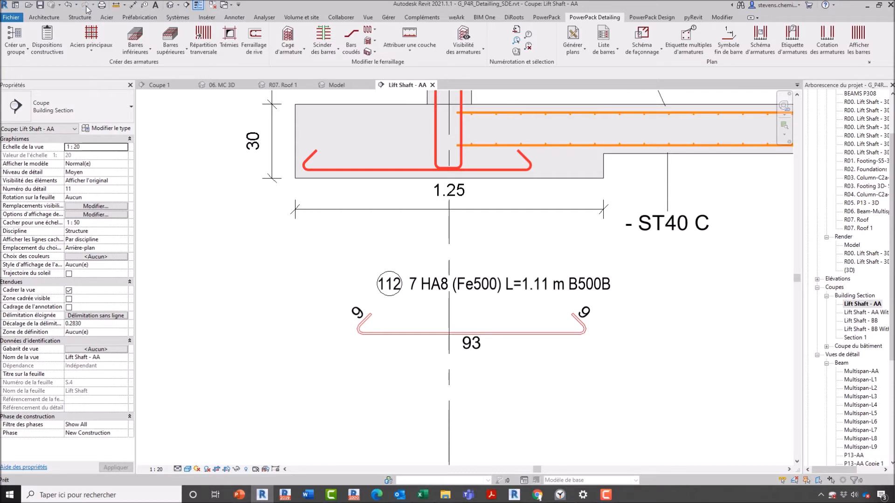
- Create a bending detail (Schéma de façonnage) of the closed stirrup above the footing and place it beside the footing, outside the shaft
scroll(441, 244, down, 3)
middle_drag(442, 286, 561, 349)
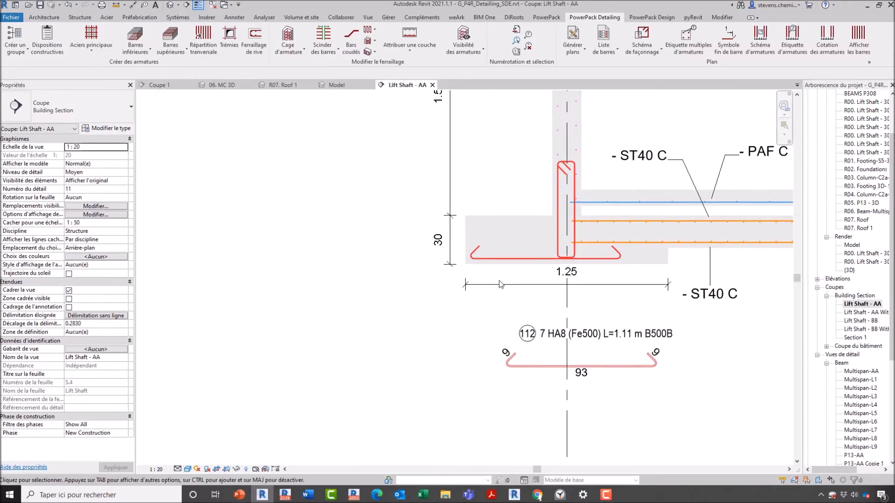
click(642, 51)
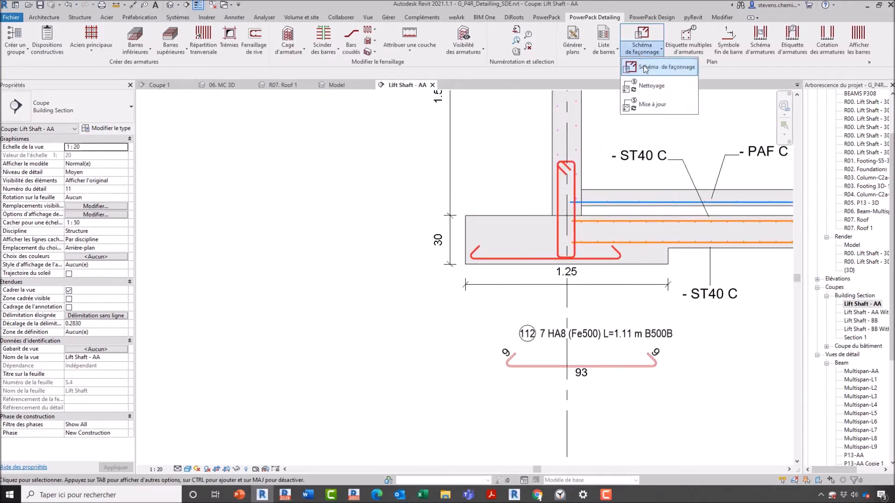
click(648, 68)
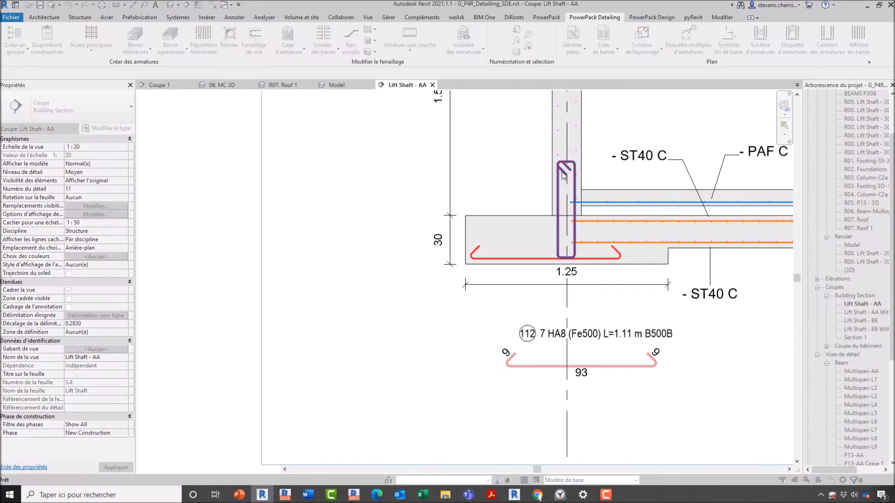
key(Escape)
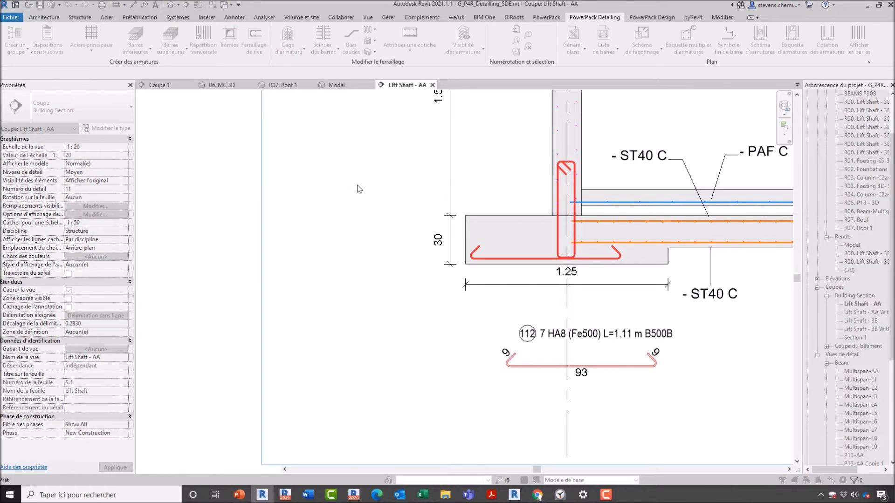
click(357, 189)
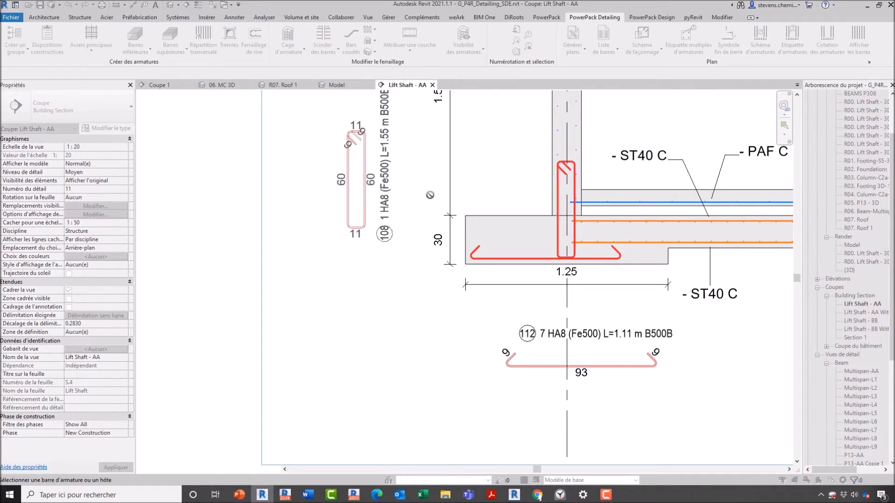
scroll(430, 195, down, 1)
middle_drag(430, 195, 412, 219)
key(Escape)
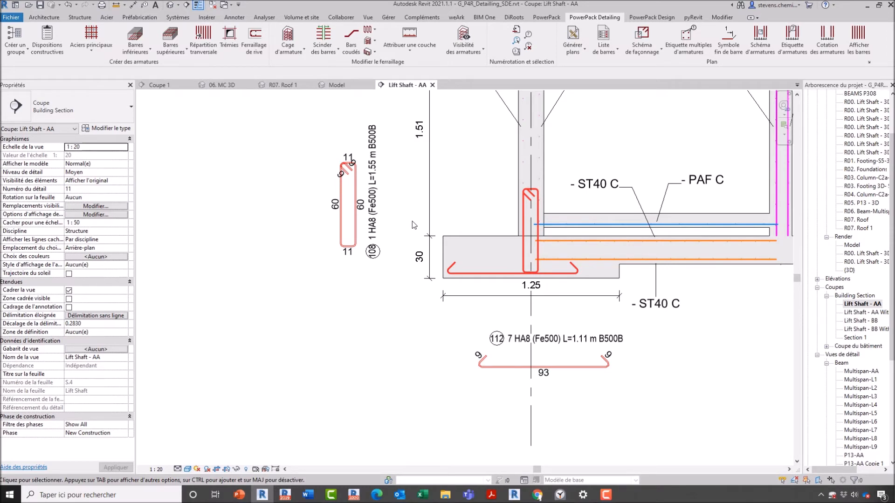
- Close the inactive views and switch to section Coupe 1 of Projet1
click(215, 5)
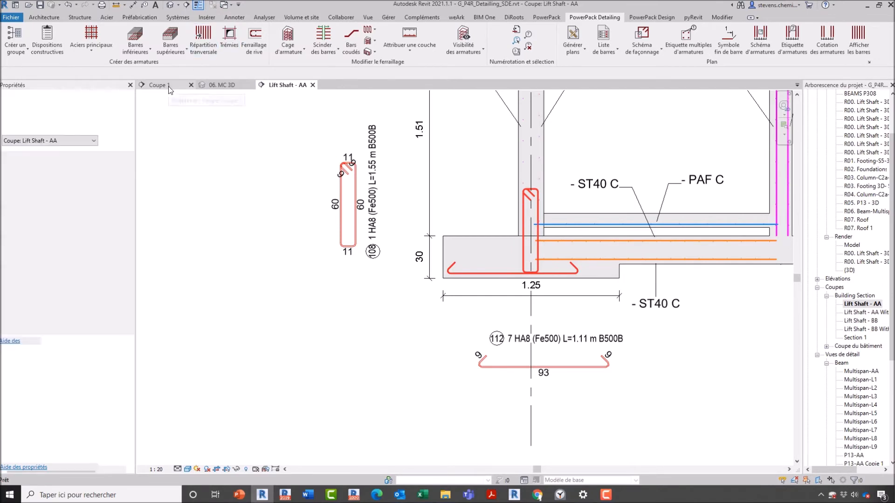
click(171, 86)
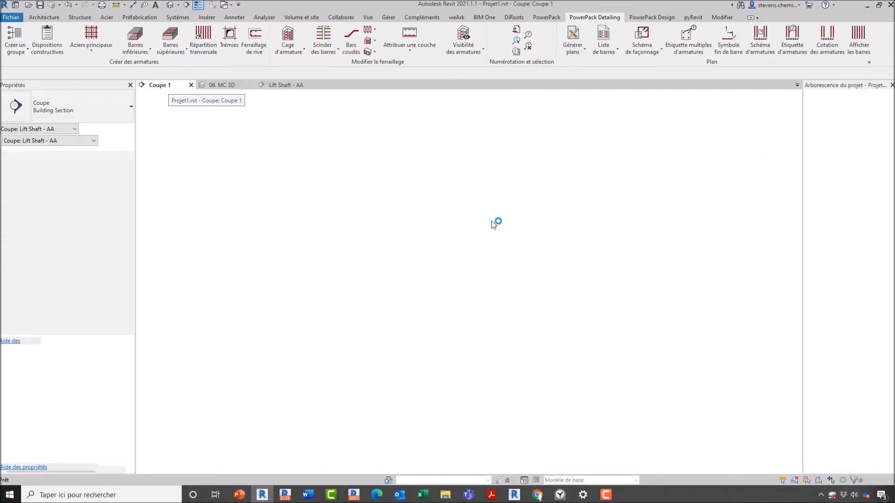
scroll(528, 217, down, 1)
middle_drag(610, 216, 580, 230)
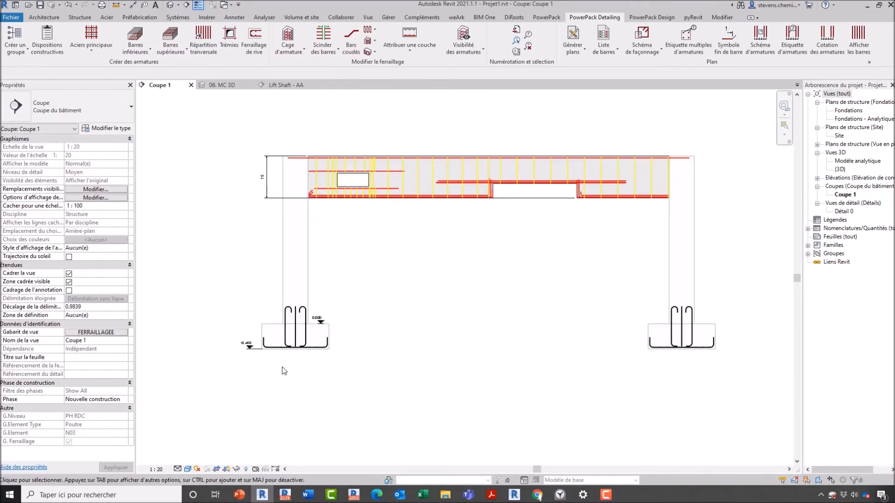
scroll(214, 348, up, 1)
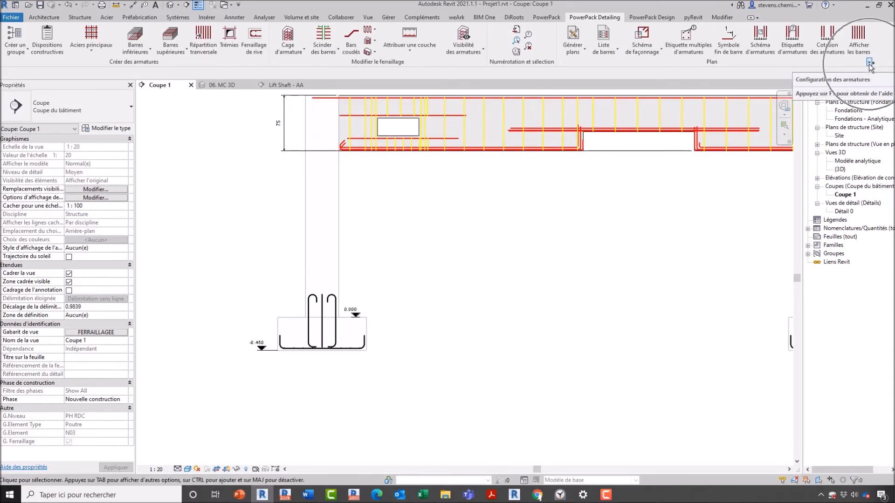
- Review the Détail settings in the rebar configuration, including the available bending detail generation mechanisms, and leave without changes
click(870, 64)
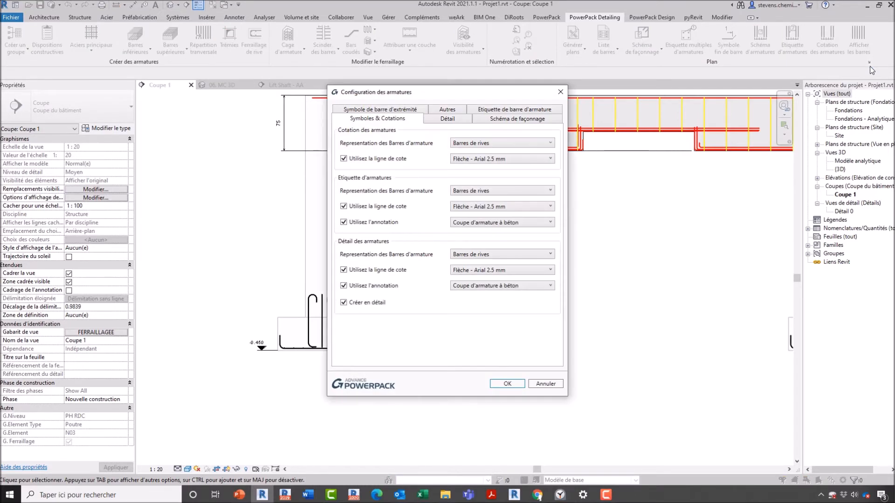
click(448, 118)
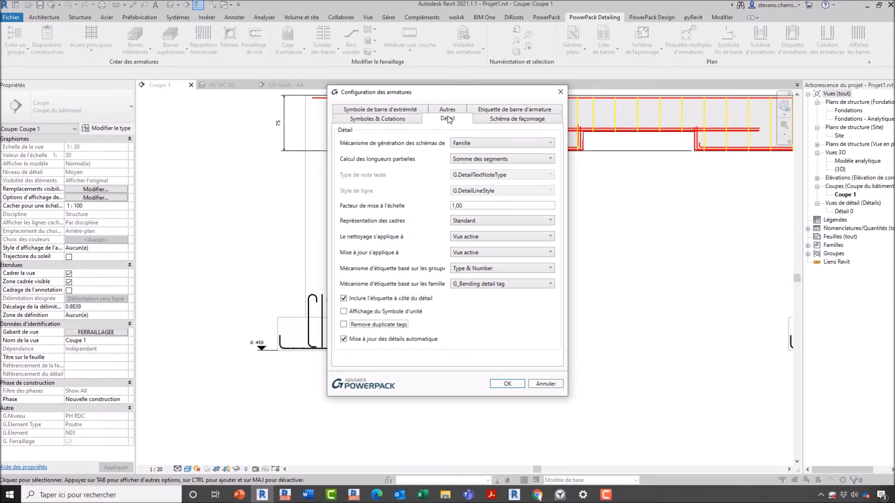
drag(428, 99, 517, 90)
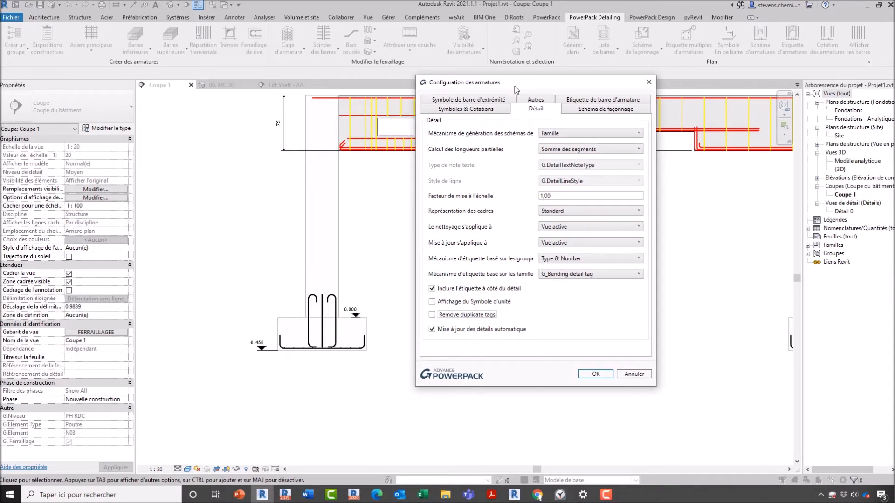
click(566, 136)
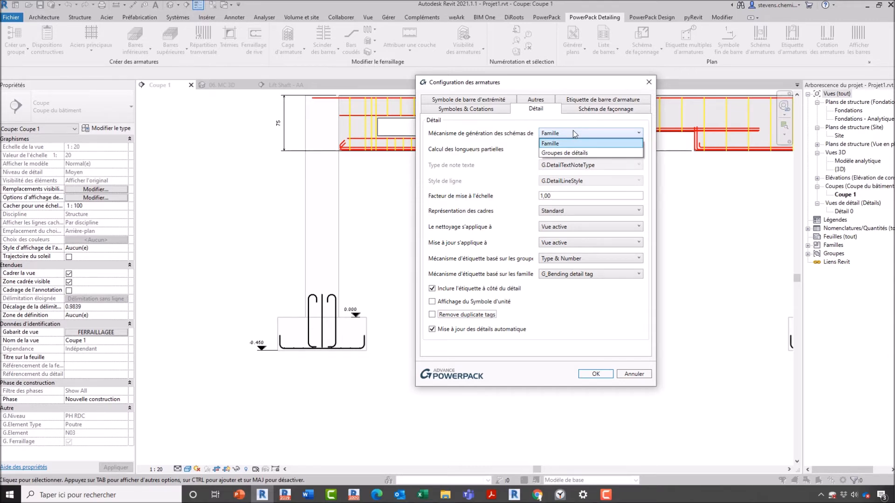
click(634, 375)
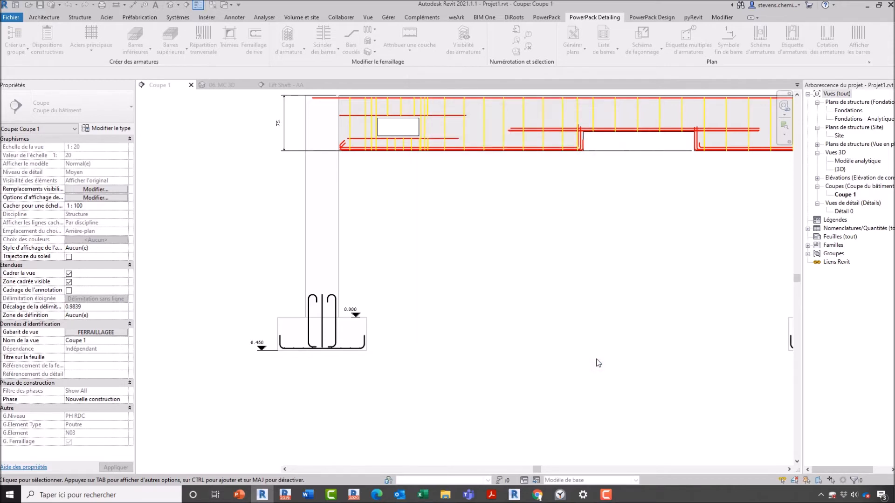
- Inspect the family and parameters of the stirrup's bending detail in Lift Shaft - AA, and return to Coupe 1
click(303, 83)
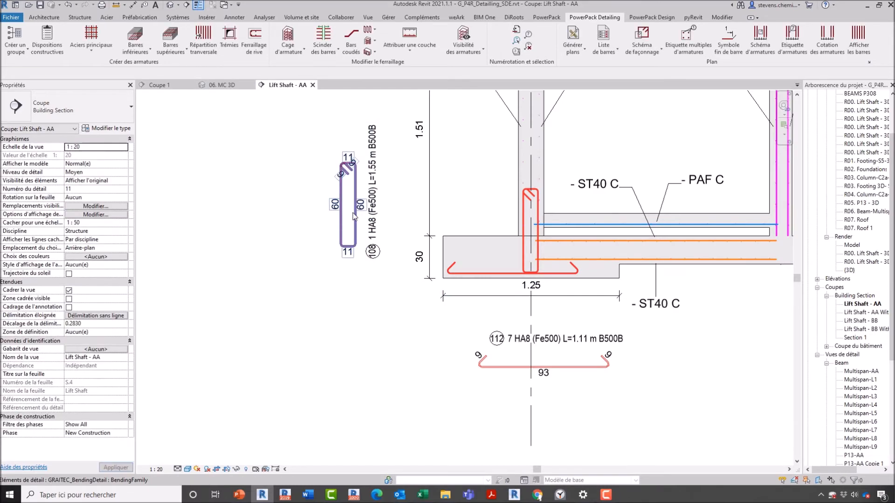
click(353, 216)
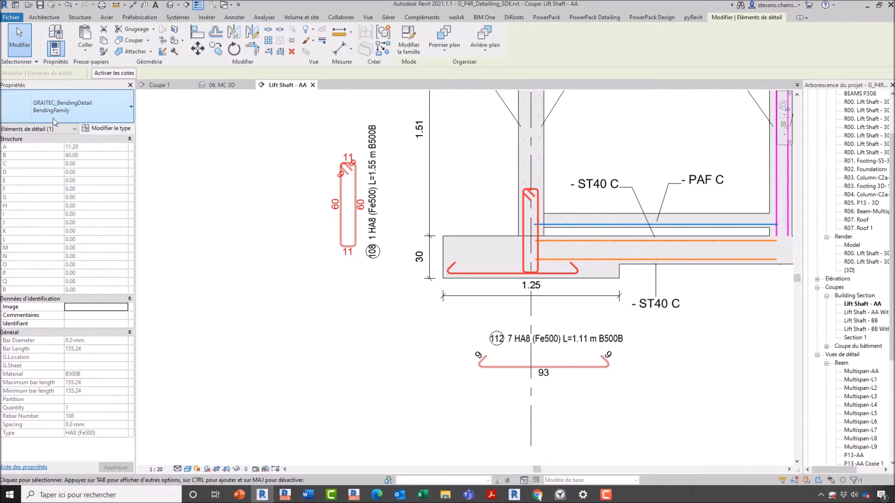
click(166, 89)
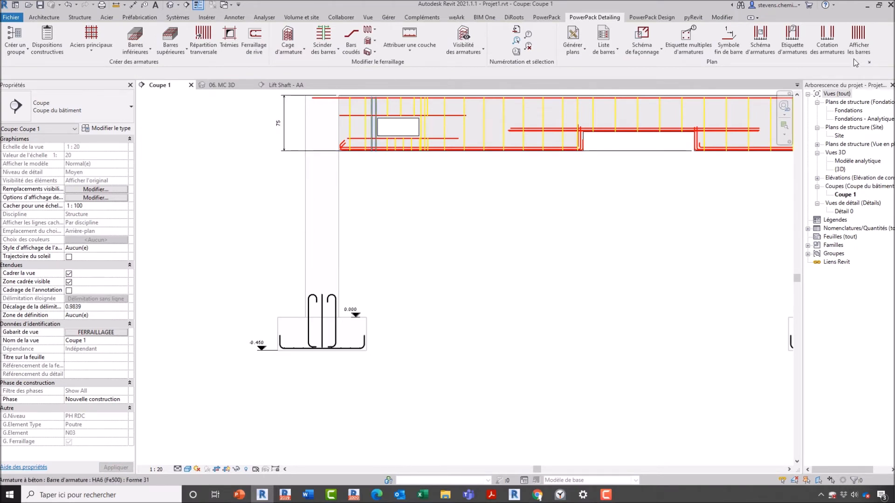
- Set the bending detail generation mechanism in the rebar configuration to Groupes de détails
click(869, 62)
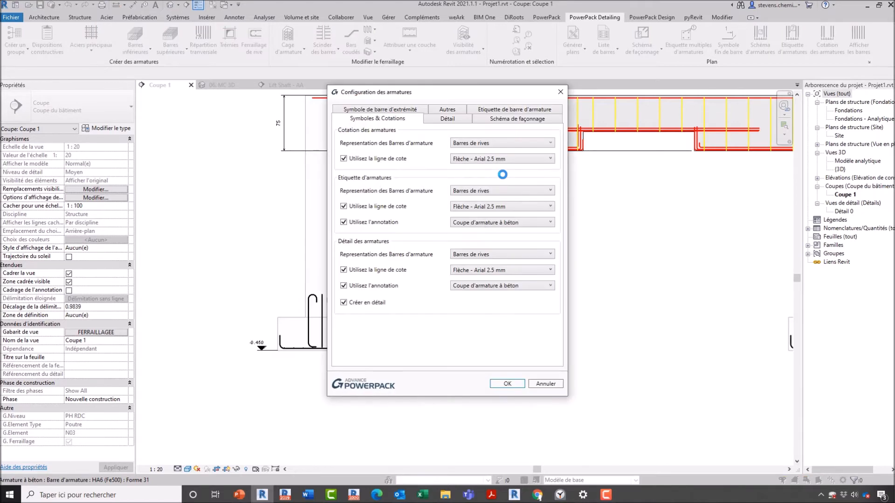
click(460, 122)
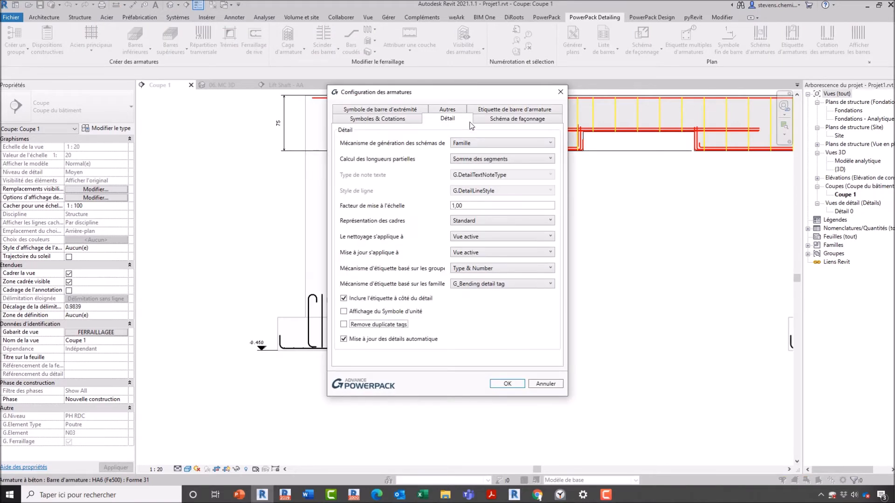
drag(455, 95, 558, 82)
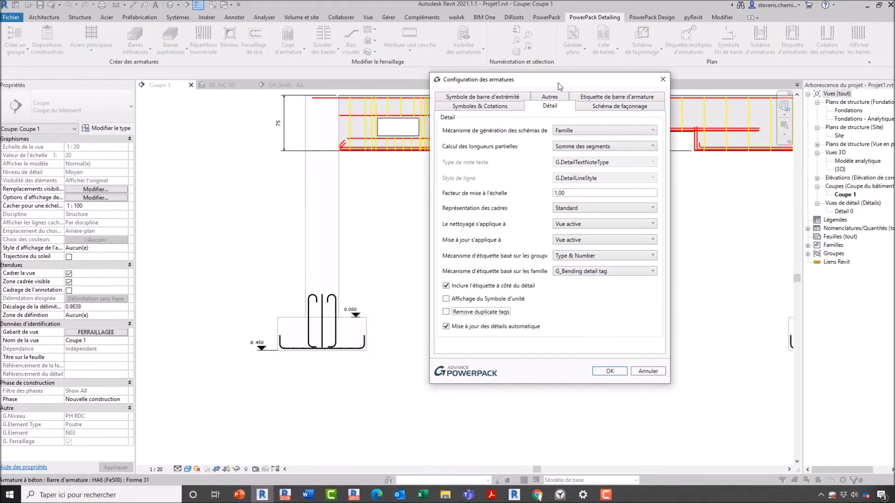
click(589, 131)
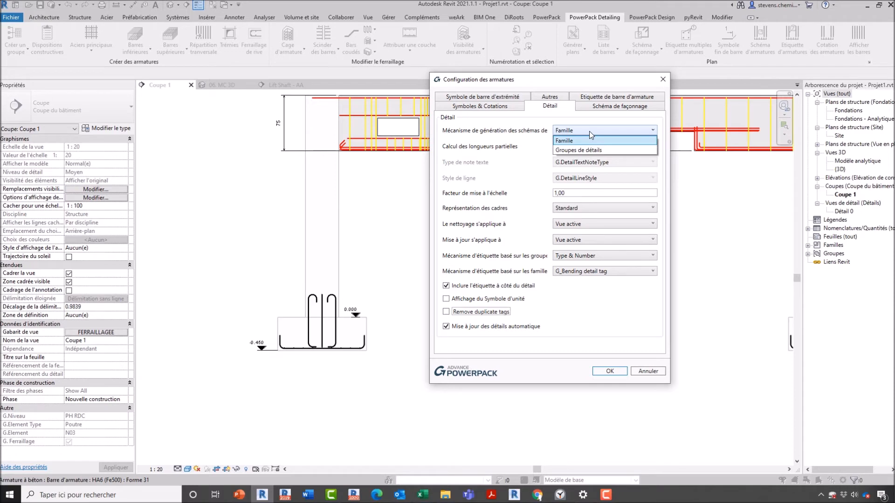
click(570, 149)
click(635, 373)
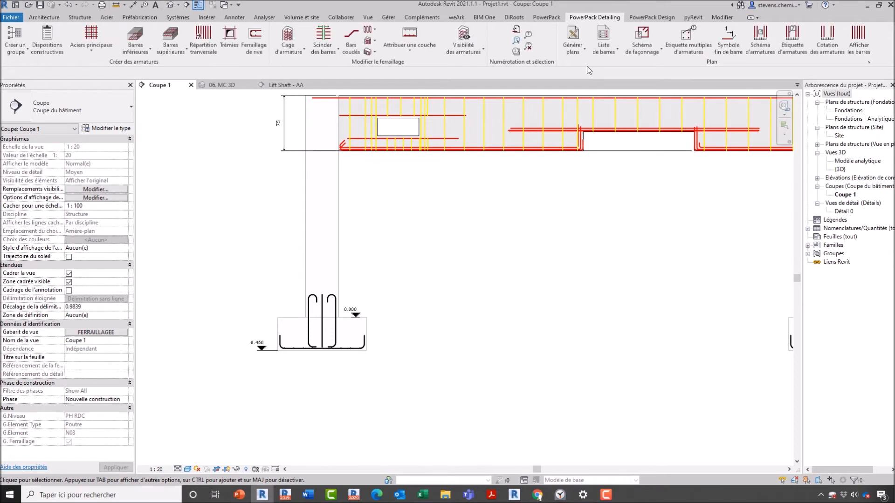
- Create a bending detail of the left footing's right-hand hooked starter bar and place it to the right of the footing
click(658, 51)
click(659, 66)
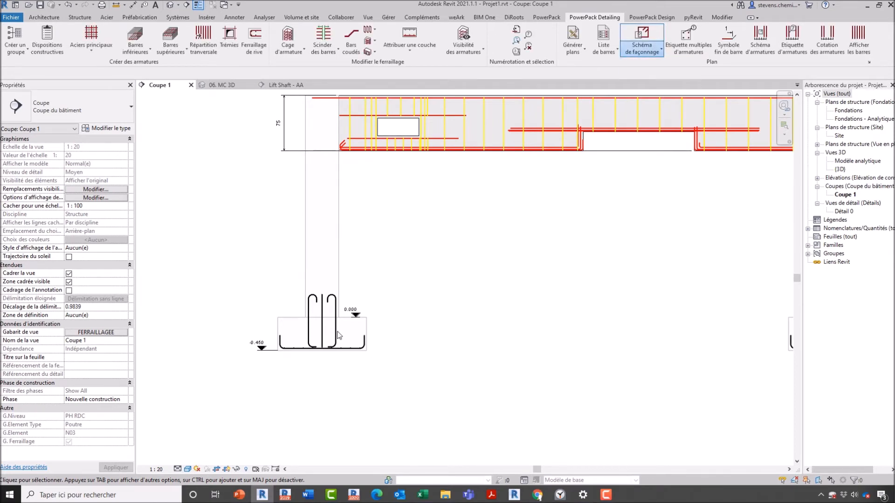
click(337, 335)
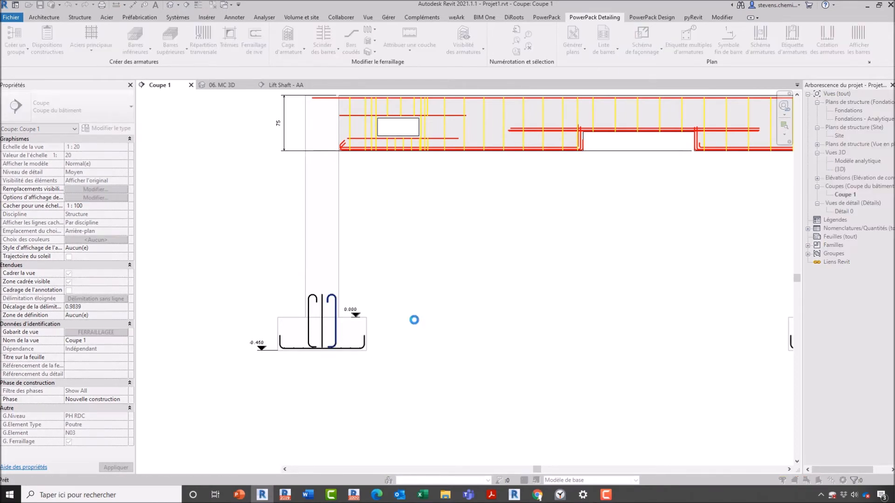
click(415, 312)
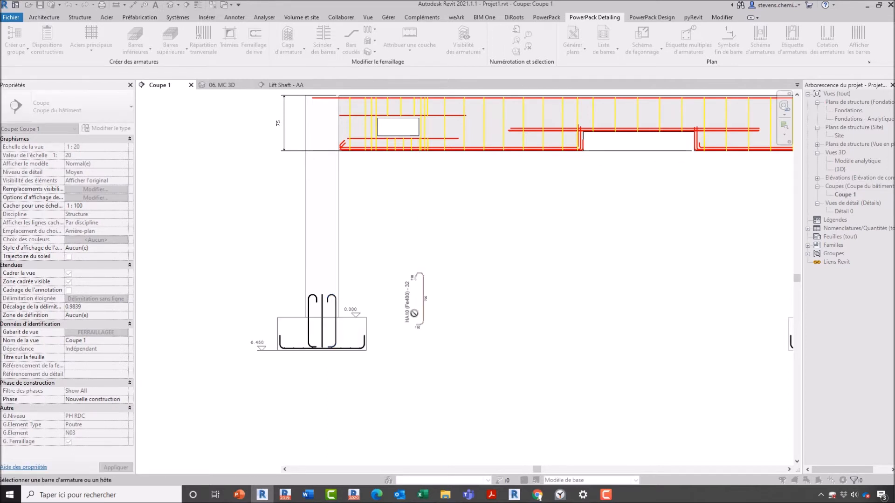
scroll(412, 318, up, 2)
scroll(380, 326, up, 2)
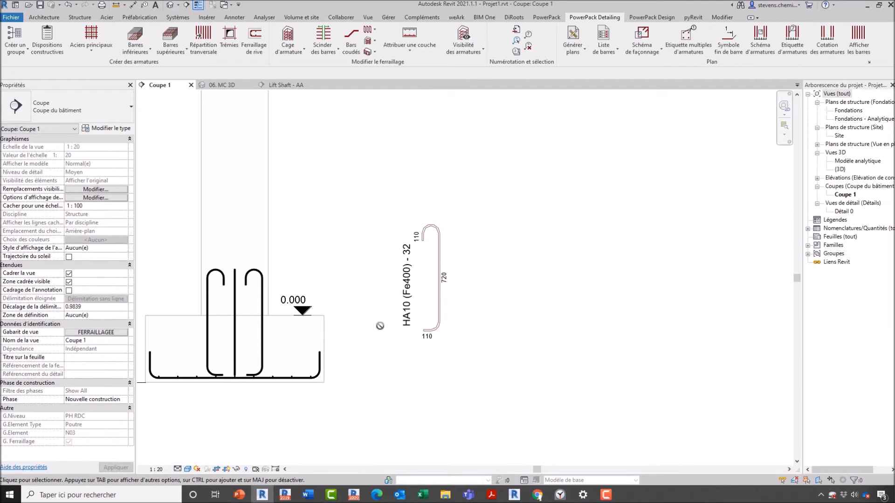
- Examine the starter bar's bending detail by selecting its rebar tag and its detail group in turn
click(411, 281)
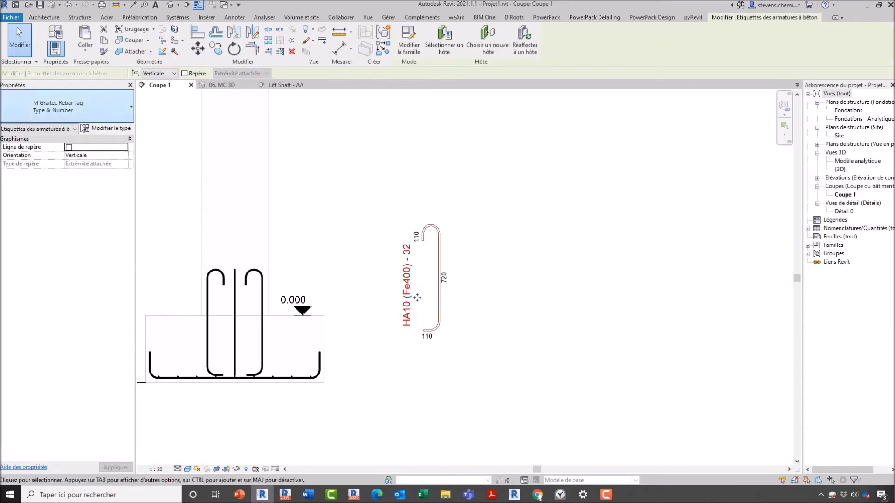
key(Escape)
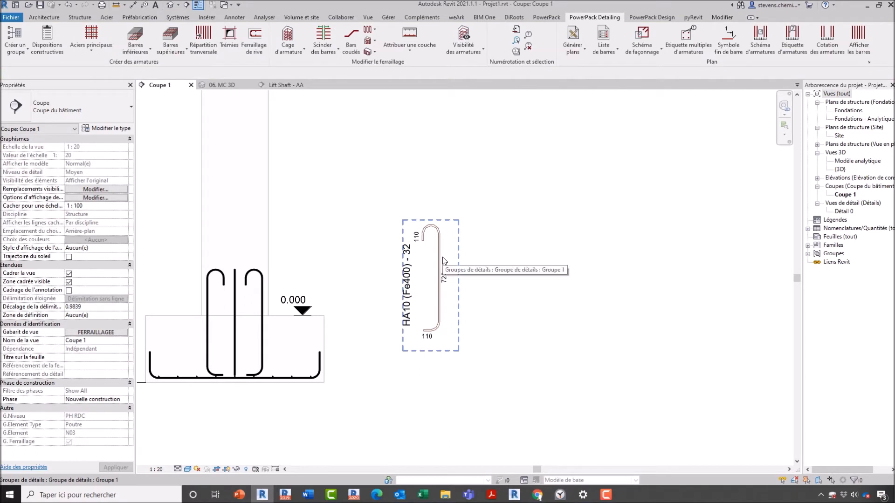
click(443, 262)
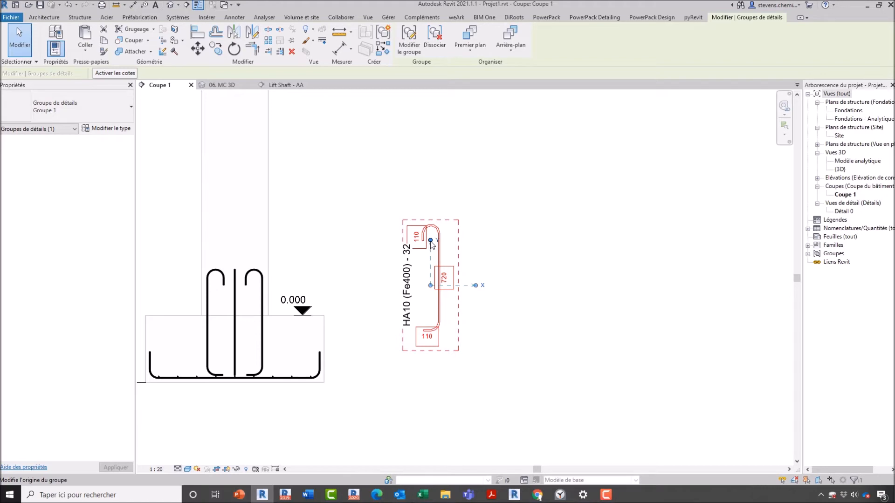
click(306, 259)
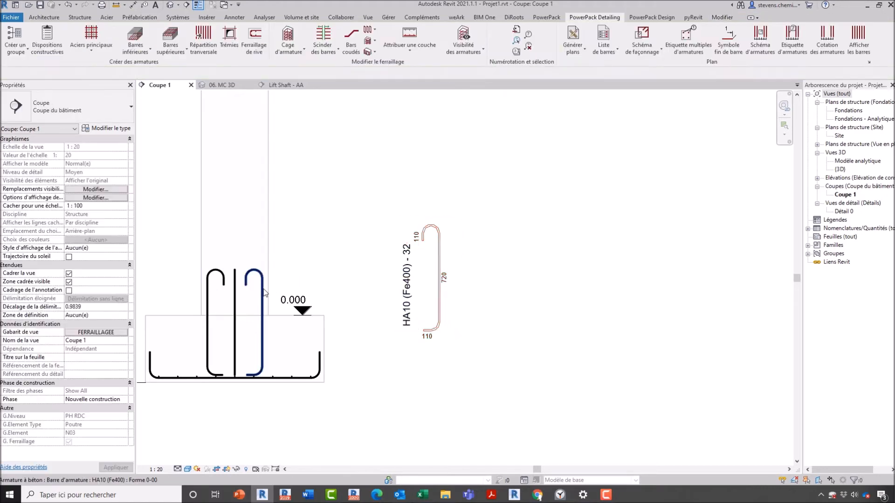
- Stretch the left footing's right-hand starter bar upward to a dimension A of about 853 mm, and undo the change
click(263, 292)
drag(255, 270, 256, 248)
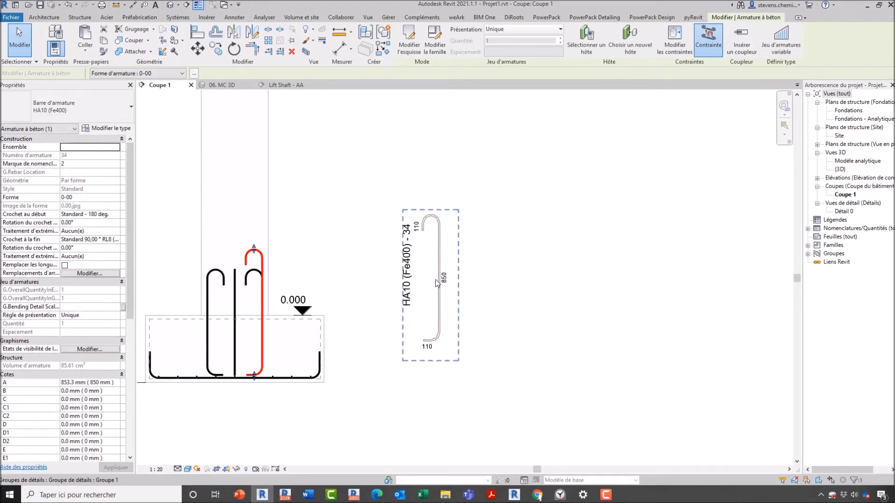
key(Escape)
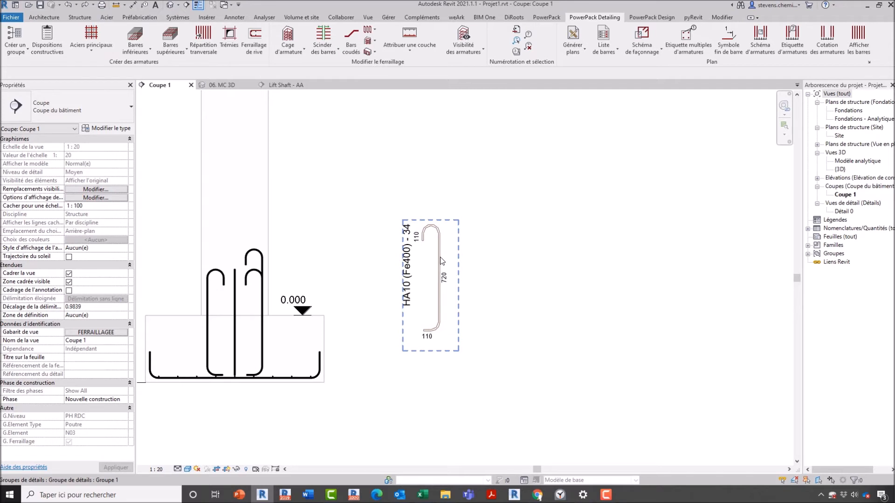
key(ctrl+z)
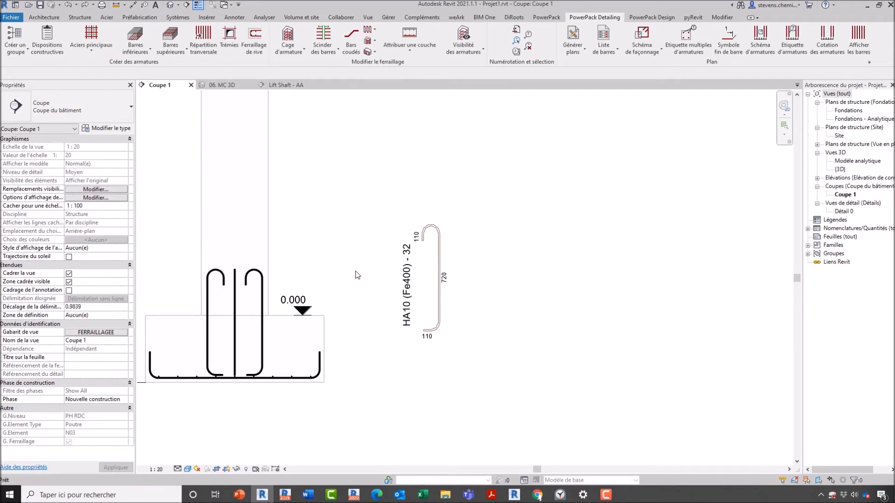
- Inspect a line of the starter bar's bending detail in group editing, and leave the group without changes
double_click(443, 262)
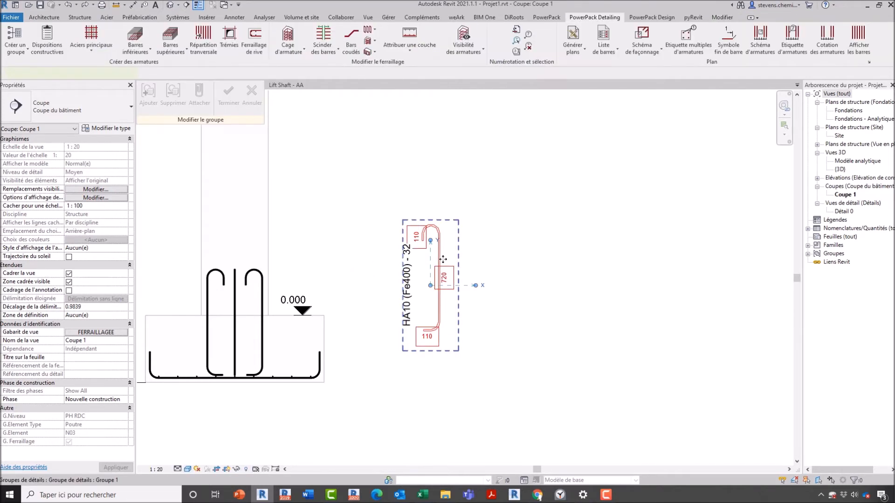
click(441, 257)
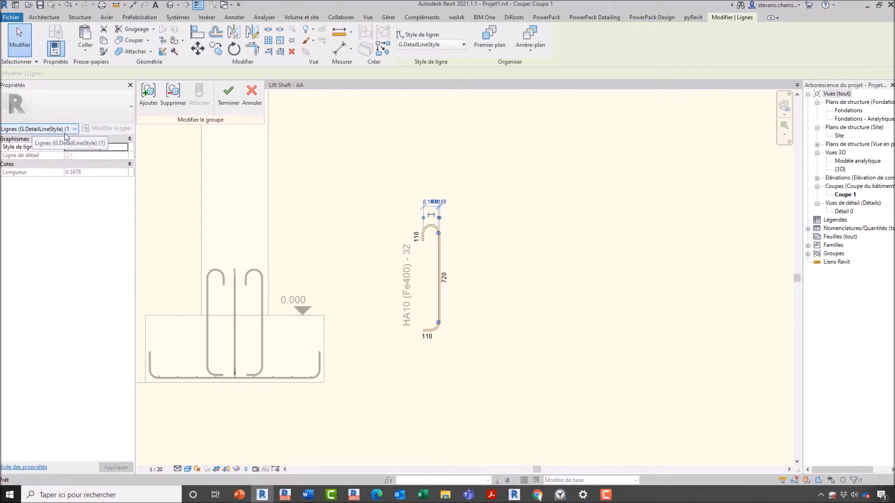
key(Escape)
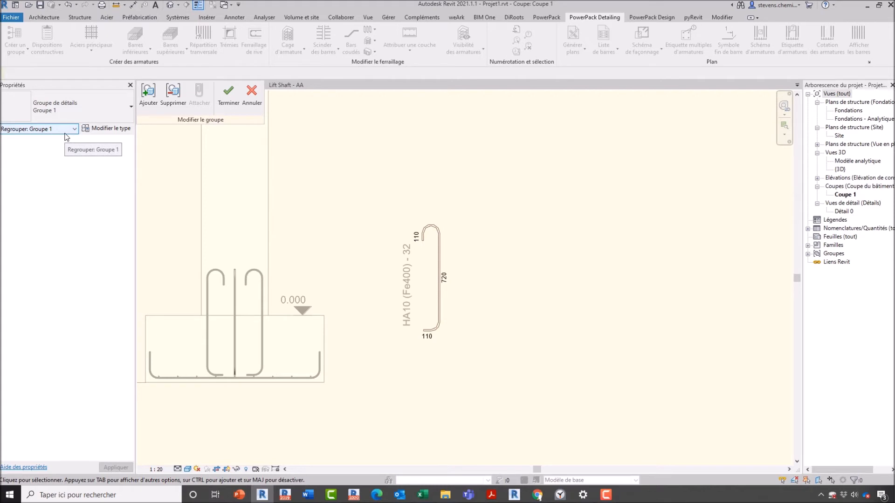
click(252, 96)
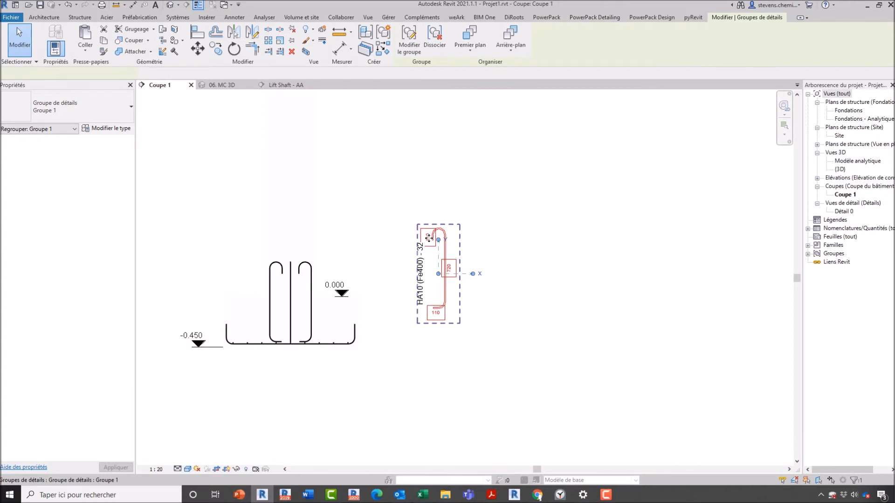
- Shift the starter bar's detail group away from its tag and back beside it
drag(446, 252, 472, 260)
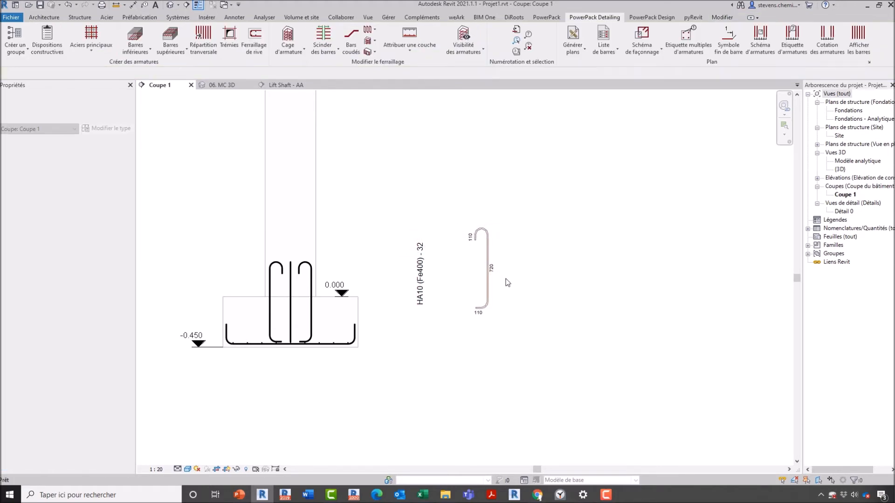
drag(449, 203, 528, 337)
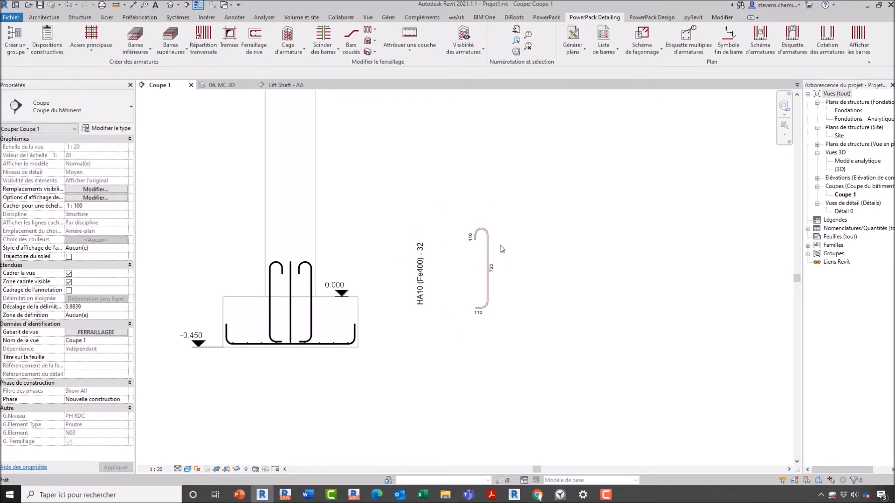
drag(492, 255, 458, 256)
scroll(428, 264, down, 1)
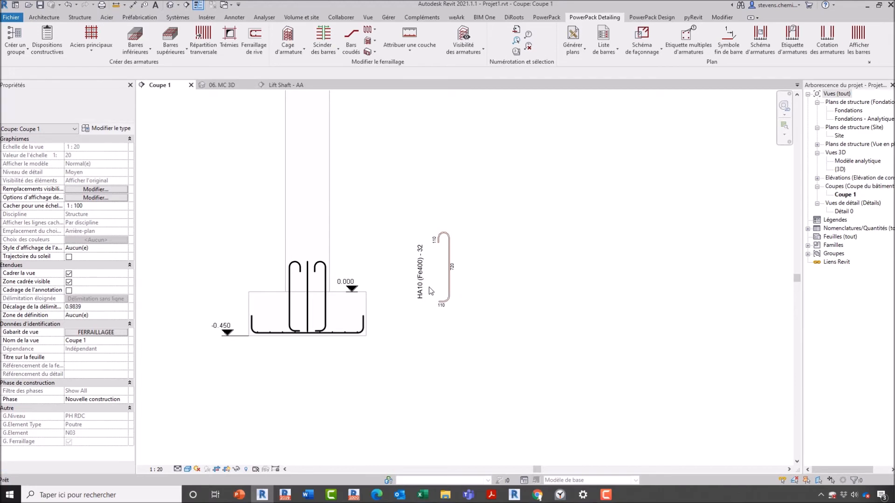
- Delete the starter bar's group-based bending detail together with its tag
scroll(431, 286, up, 1)
click(480, 199)
key(Delete)
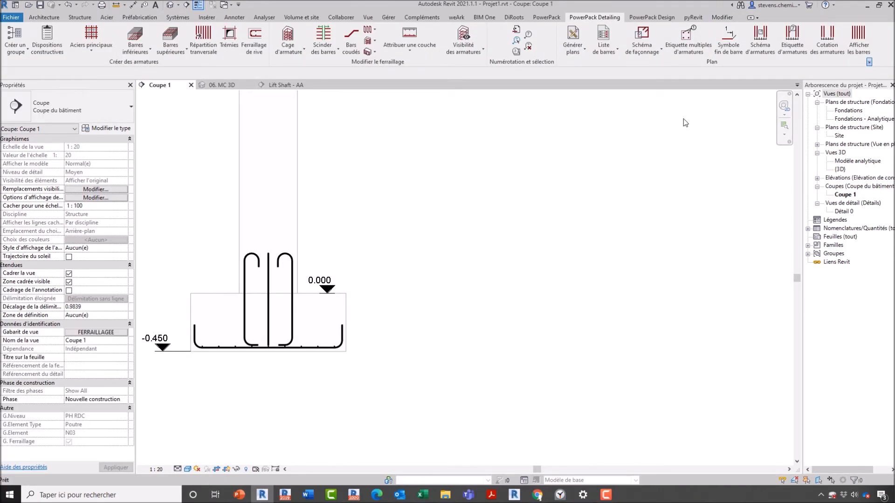
- Set the bending detail generation mechanism in the rebar configuration to Famille
click(869, 62)
click(532, 145)
click(532, 145)
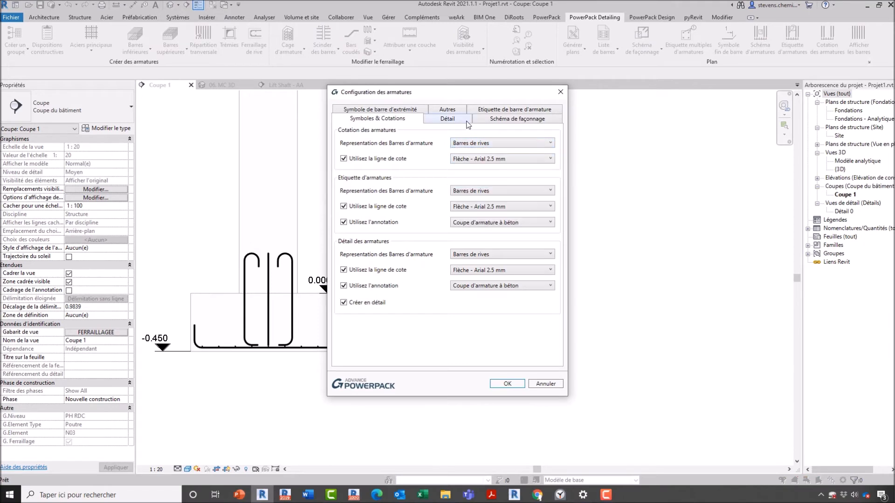
click(466, 121)
click(503, 142)
click(502, 154)
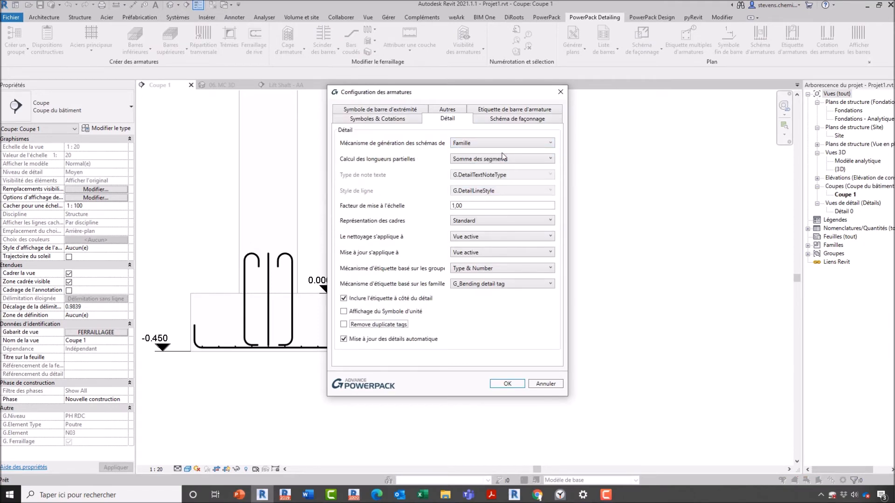
click(509, 383)
- Create a family-based bending detail of the left footing's right-hand starter bar and place it to the right of the footing
scroll(433, 306, down, 3)
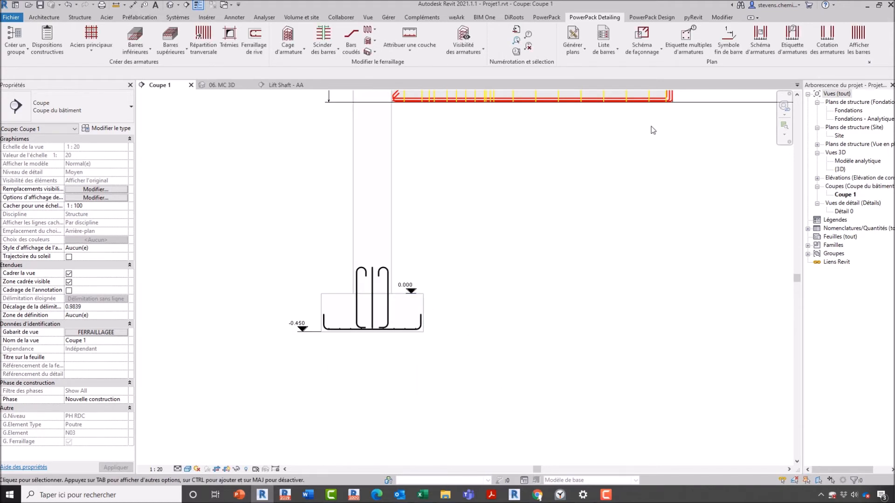
click(648, 52)
click(653, 70)
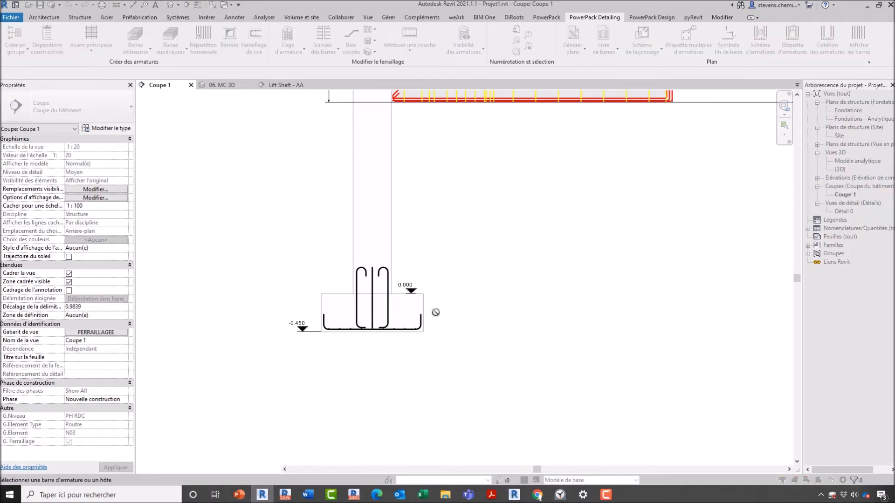
click(392, 308)
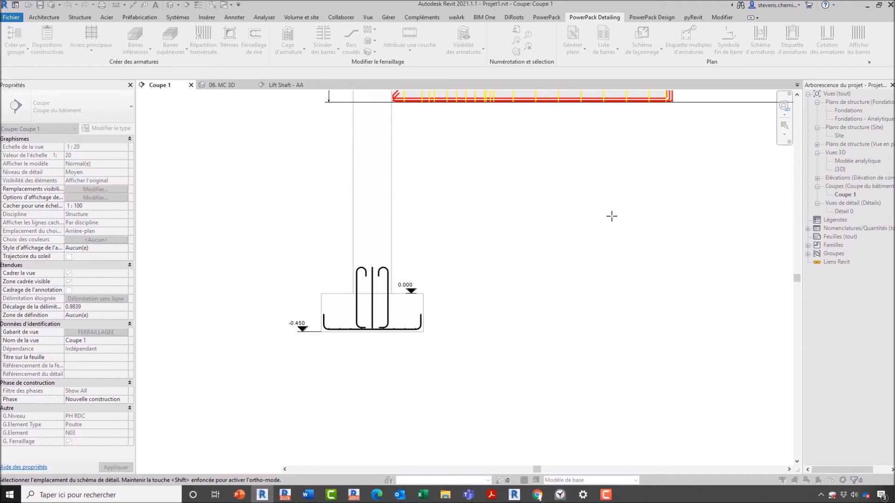
key(Escape)
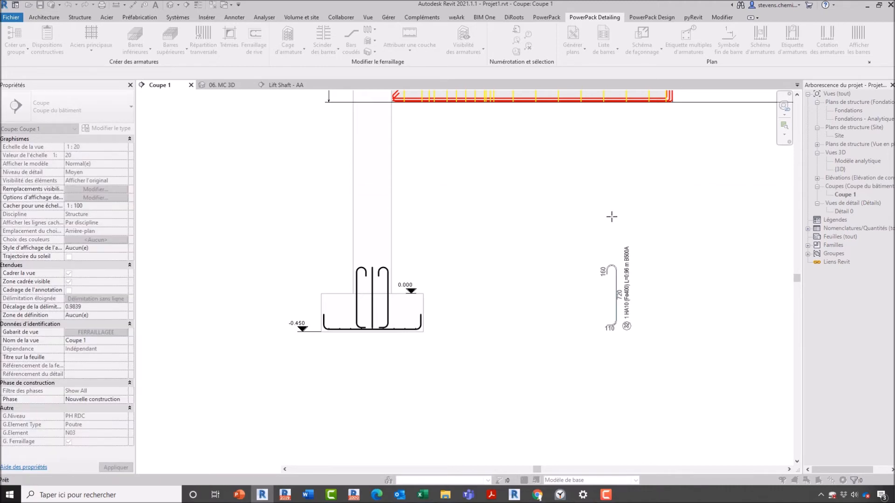
key(Escape)
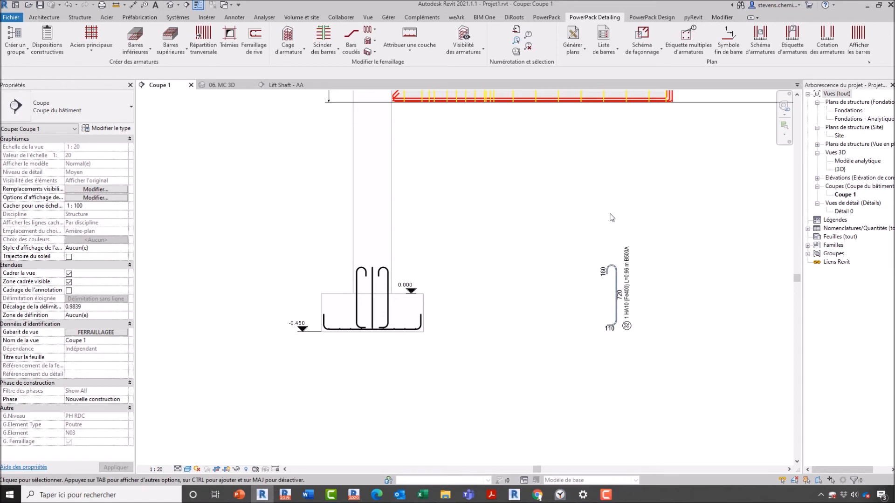
key(shift)
key(shift)
key(shift)
key(shift)
key(shift)
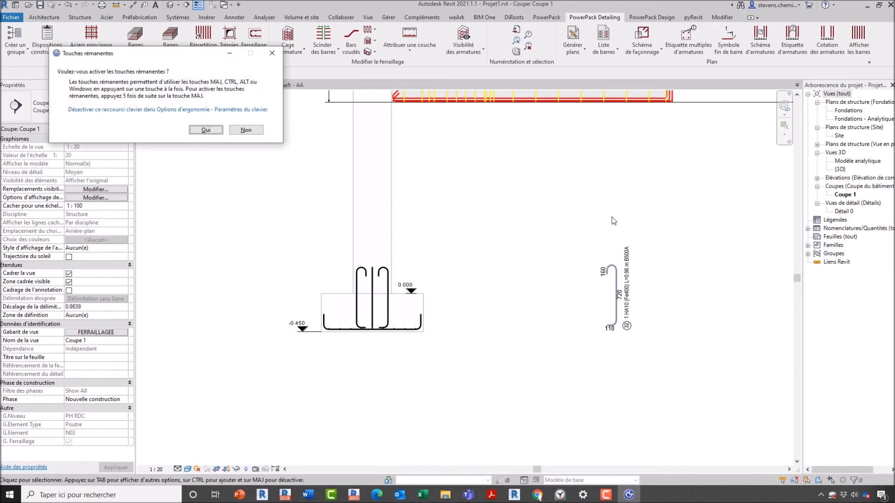
click(246, 130)
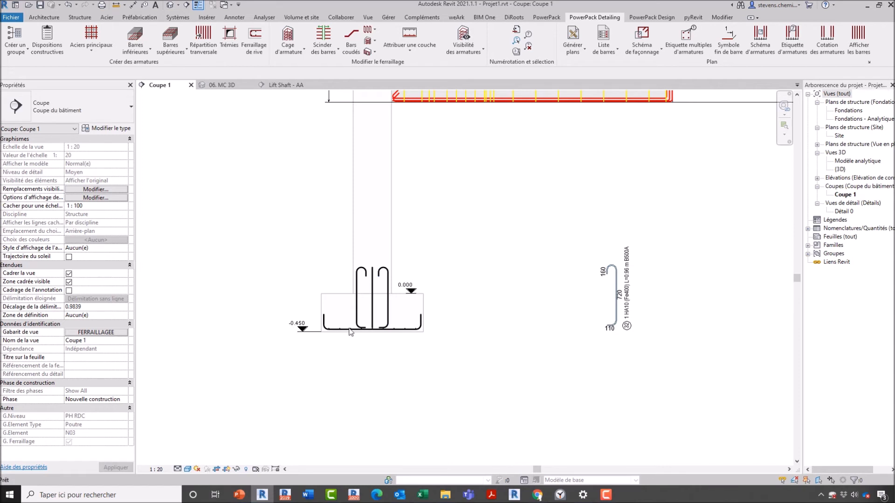
- Create a bending detail of the left footing's left-hand hooked starter bar and place it to the left of the footing
scroll(326, 328, down, 1)
middle_drag(322, 326, 427, 327)
scroll(512, 206, up, 1)
click(645, 50)
click(654, 68)
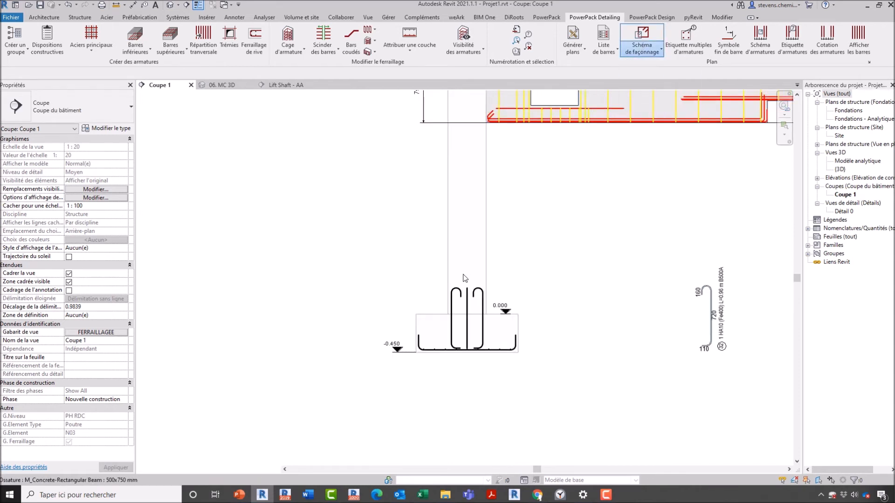
click(451, 322)
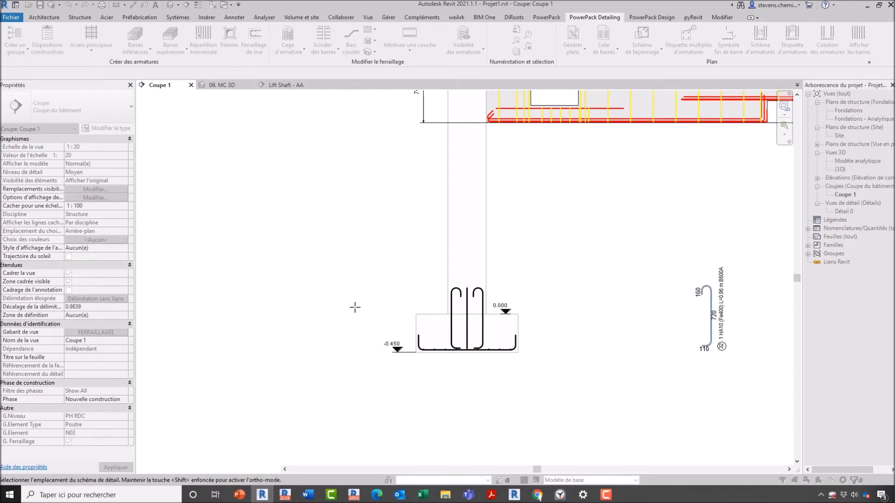
click(358, 271)
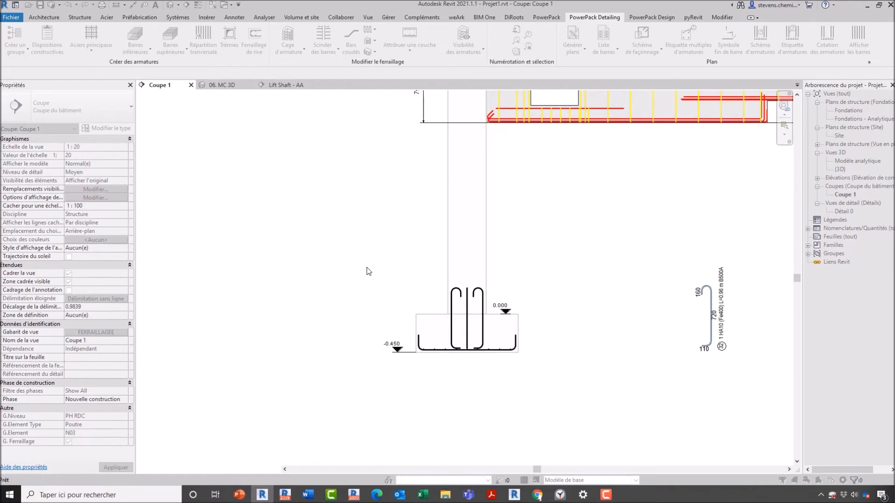
key(Escape)
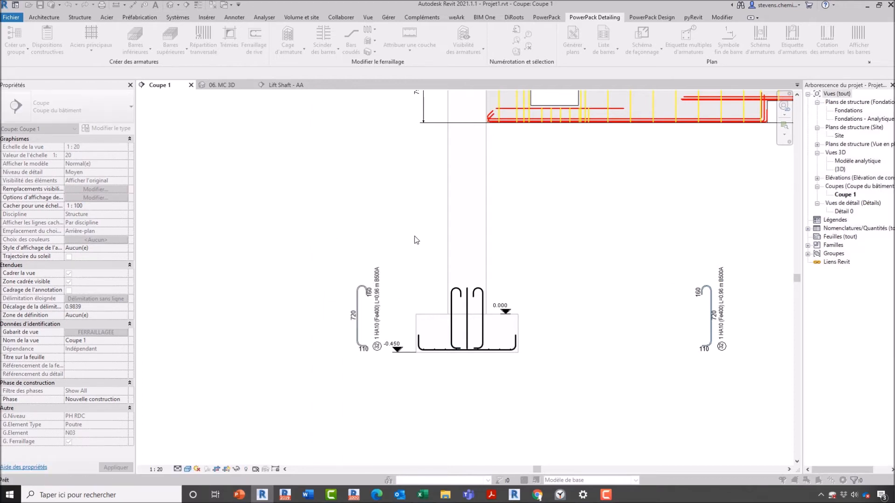
- Move the tag of the left-hand starter bar's bending detail to the outer left side of the bar shape
scroll(362, 340, up, 2)
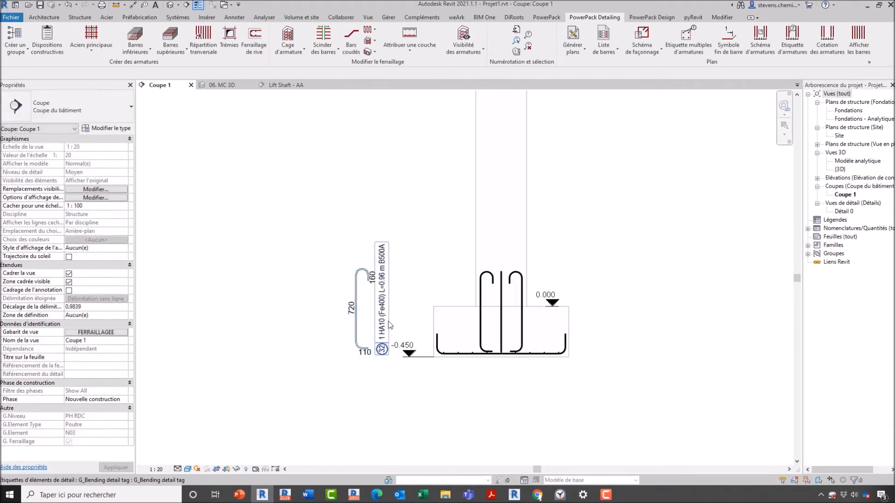
click(388, 321)
drag(337, 327, 330, 317)
key(Escape)
click(330, 317)
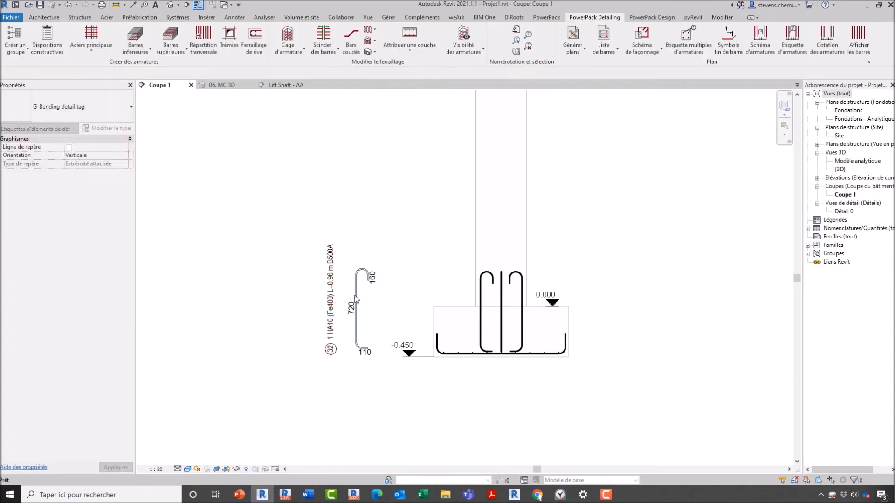
scroll(382, 316, down, 2)
click(383, 329)
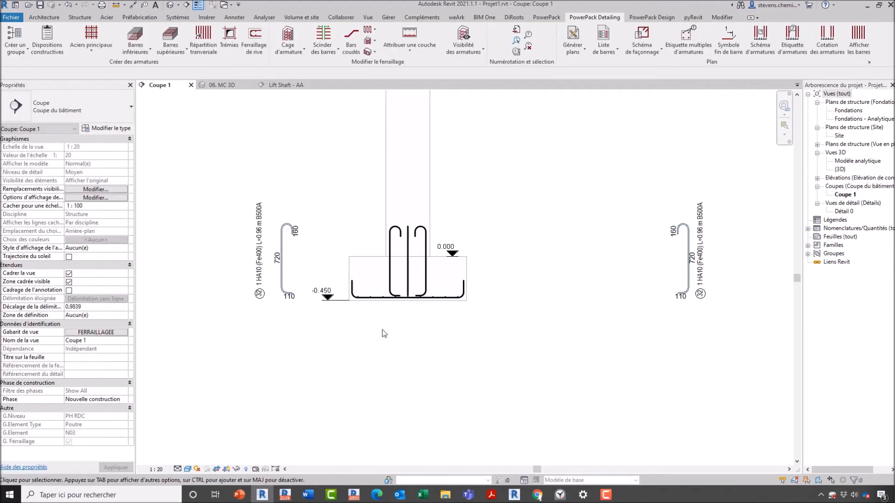
- Create a bending detail of the left footing's U-shaped bottom bar and place it directly below the footing
scroll(399, 328, up, 1)
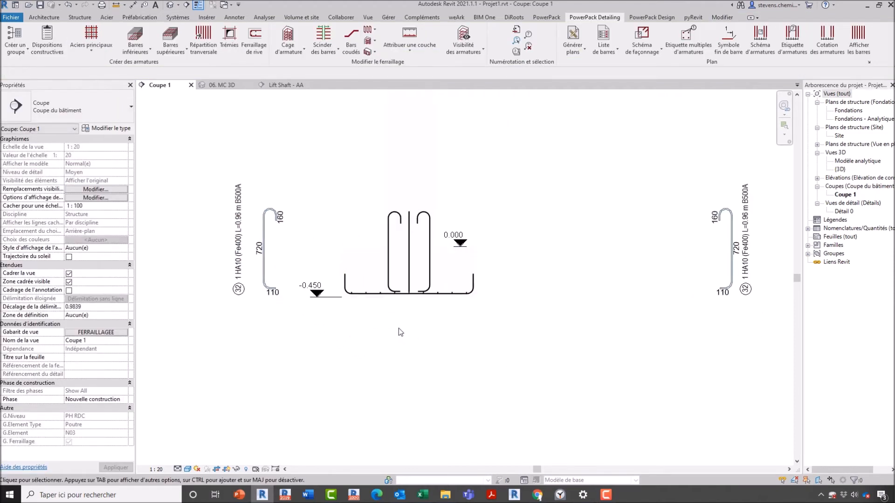
click(643, 52)
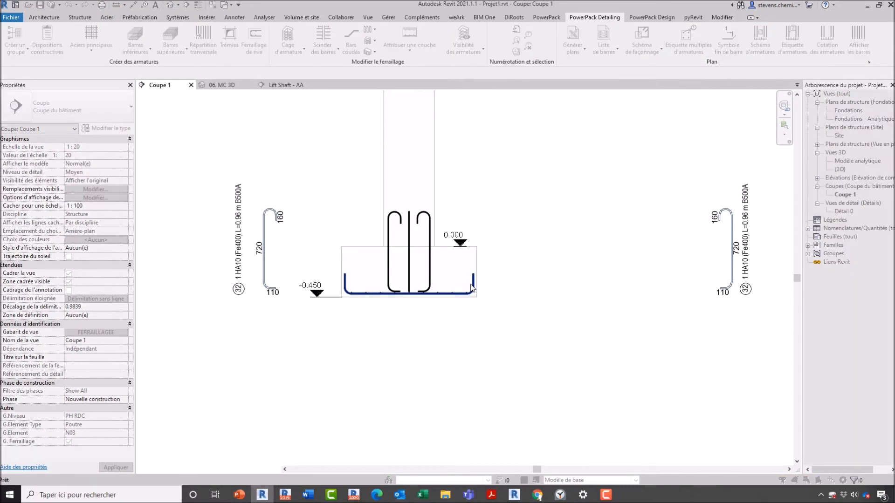
click(460, 294)
scroll(484, 344, down, 1)
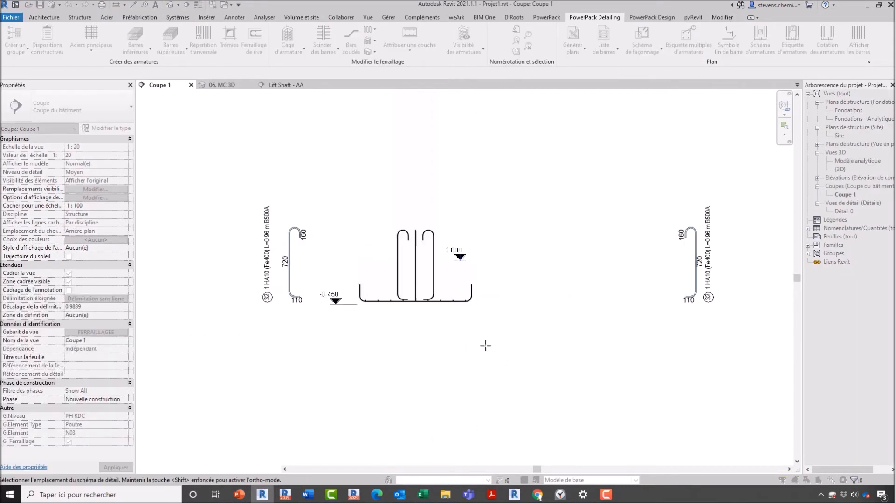
middle_drag(507, 340, 436, 340)
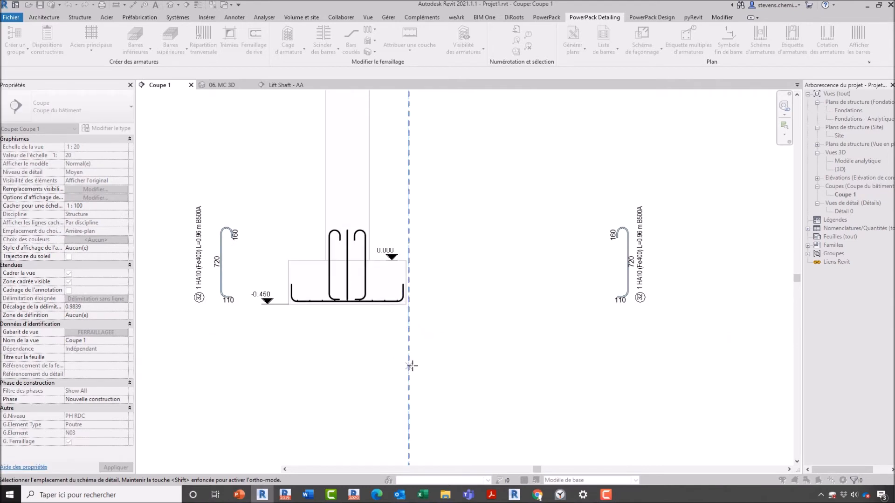
click(415, 370)
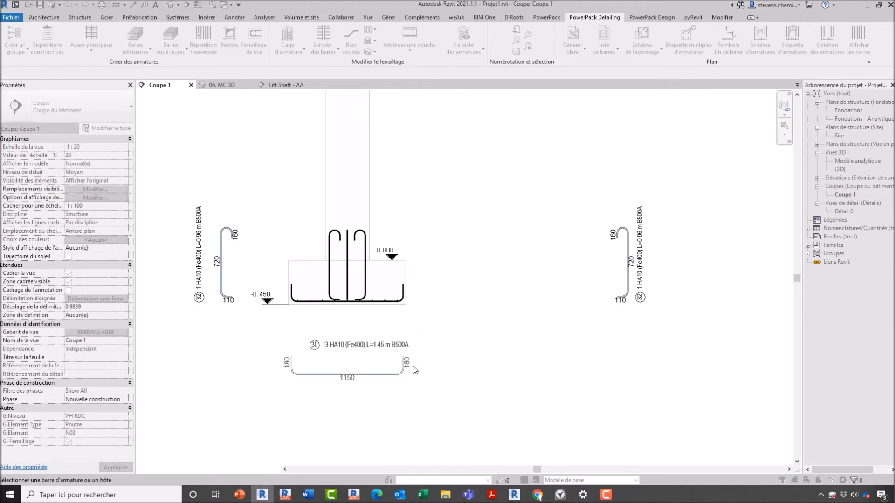
key(Escape)
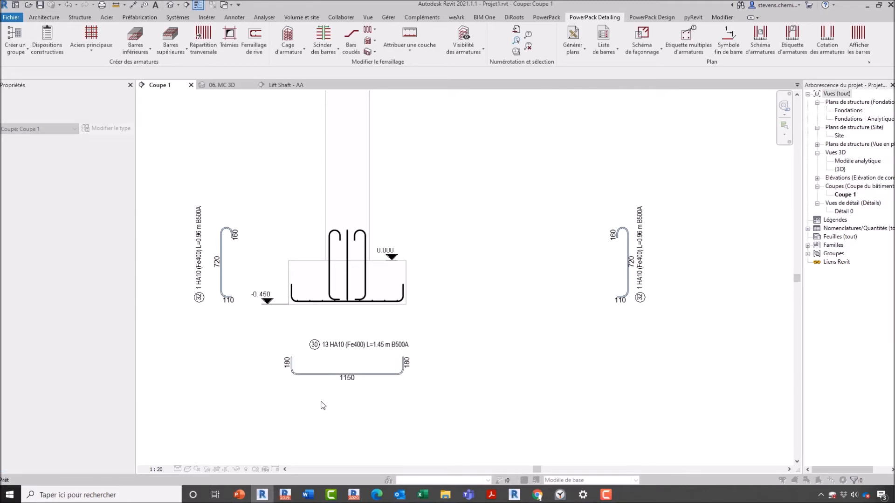
- Move the bottom bar's bending detail tag underneath its bar shape
scroll(317, 397, up, 1)
click(340, 339)
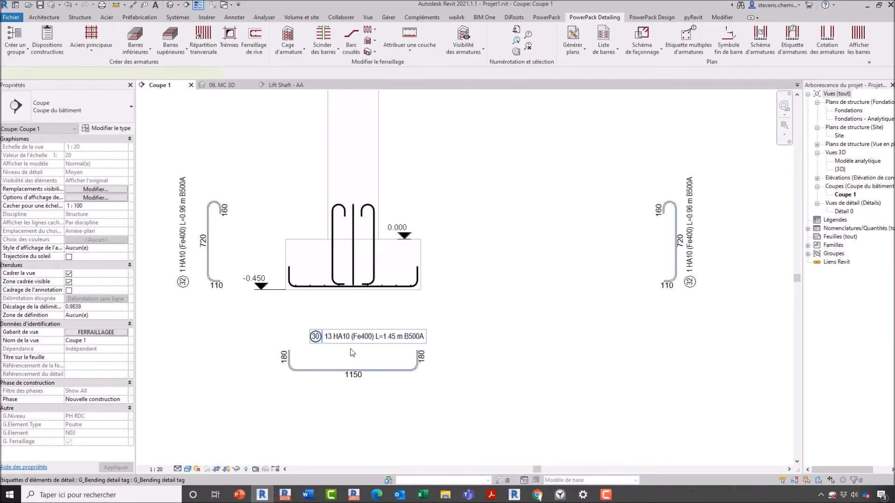
drag(363, 360, 340, 394)
key(Escape)
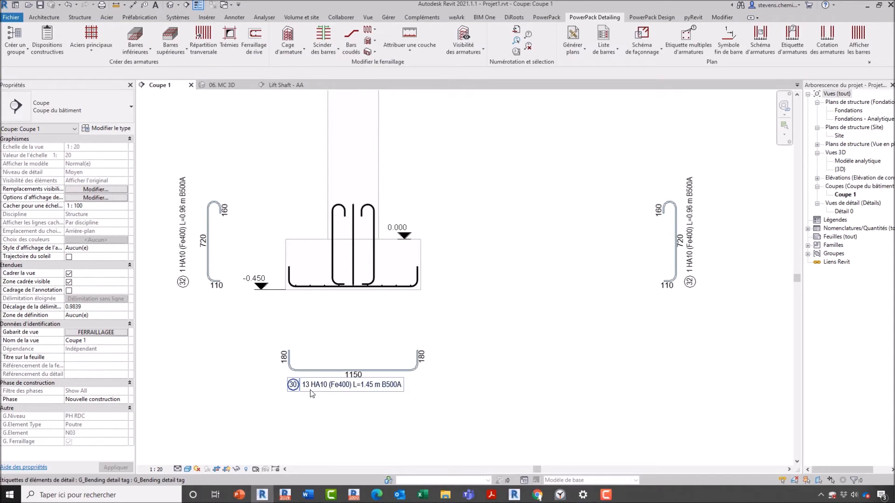
- Move the right-hand starter bar's bending detail closer to the right side of the left footing
scroll(325, 350, down, 2)
middle_drag(498, 336, 436, 346)
click(480, 309)
ctrl+drag(481, 308, 347, 312)
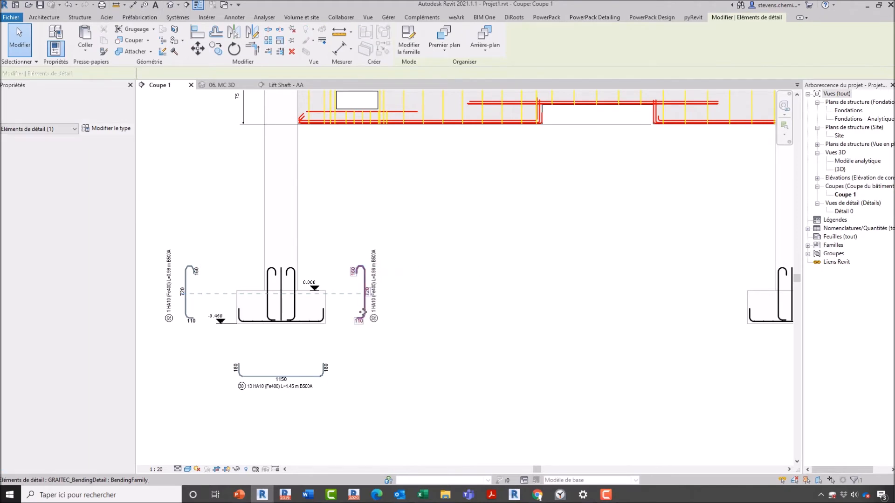
middle_drag(541, 316, 418, 314)
click(418, 313)
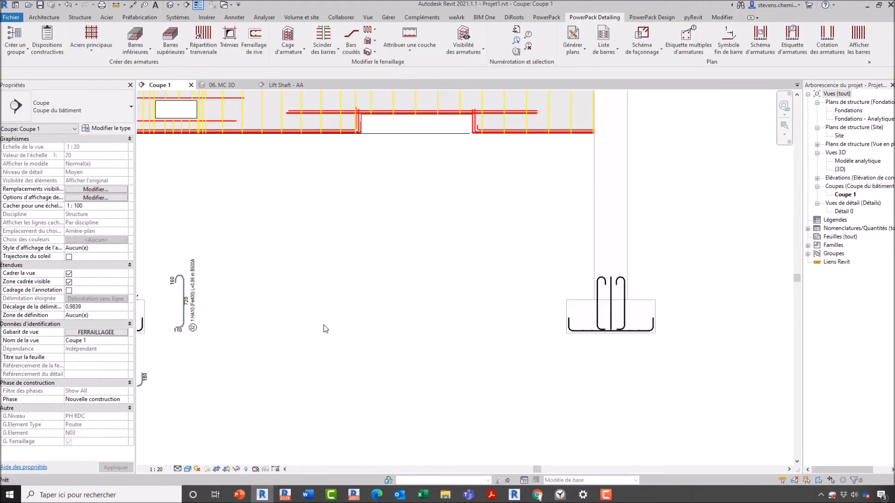
middle_drag(349, 274, 480, 245)
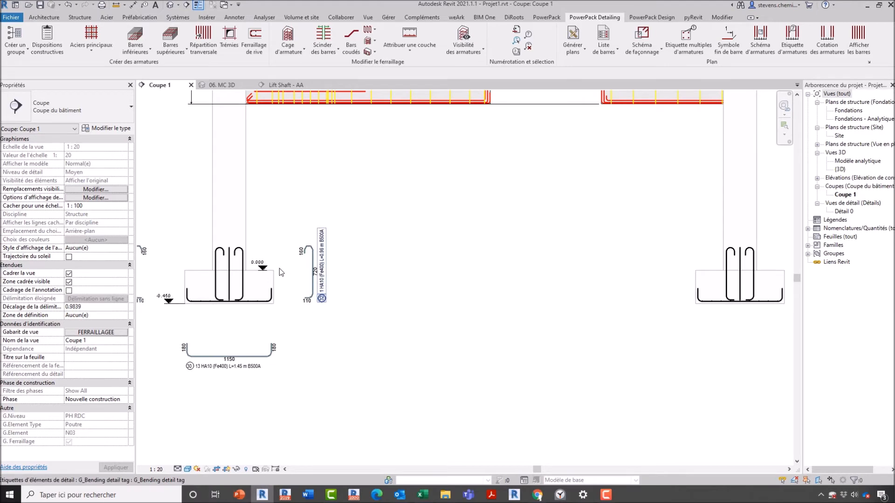
- Create bending details for all bars of the right footing at once and place them just below the footing
middle_drag(674, 272, 498, 283)
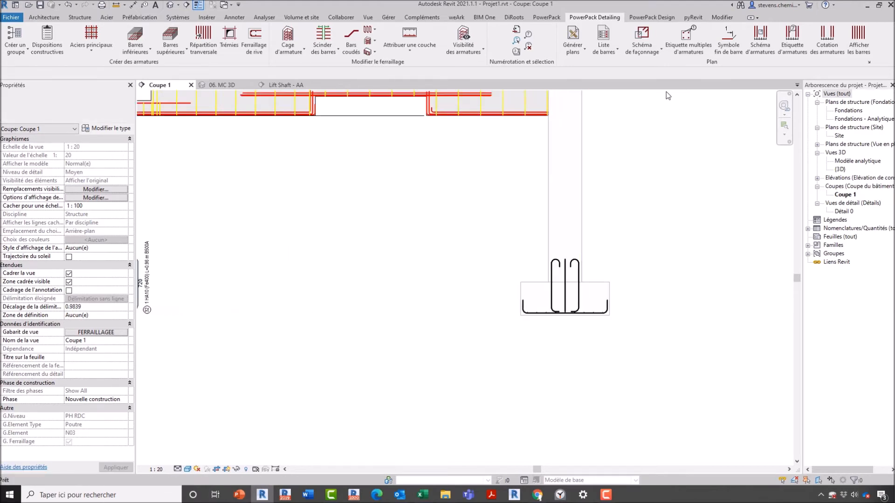
click(642, 41)
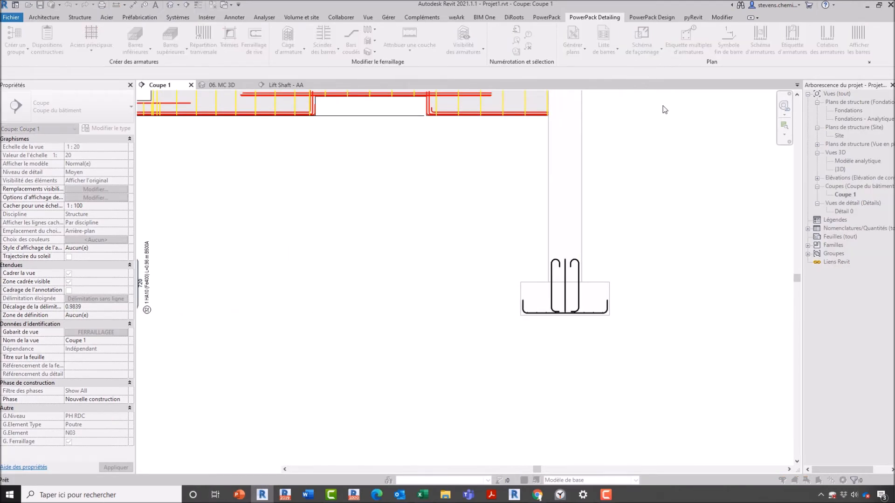
click(607, 290)
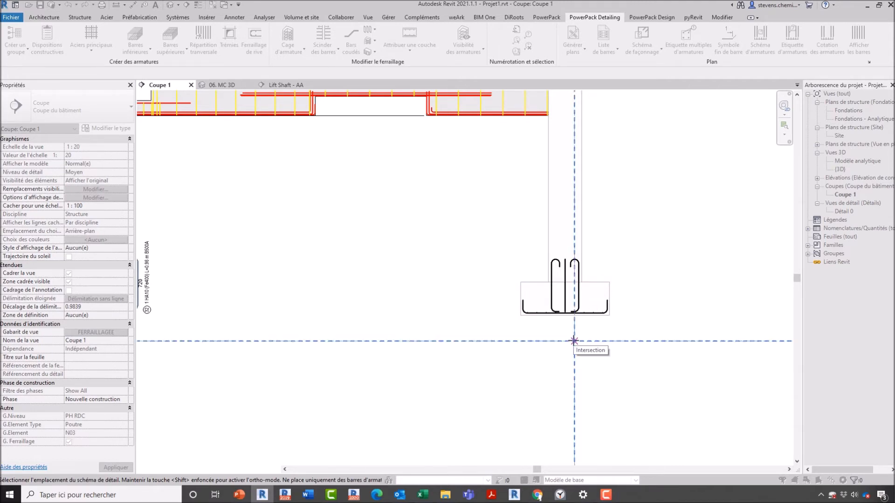
click(574, 341)
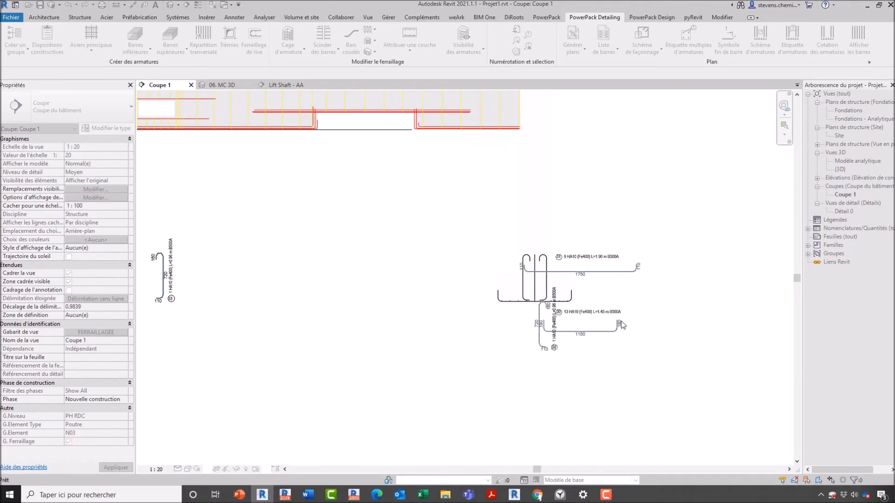
scroll(626, 313, up, 2)
key(Escape)
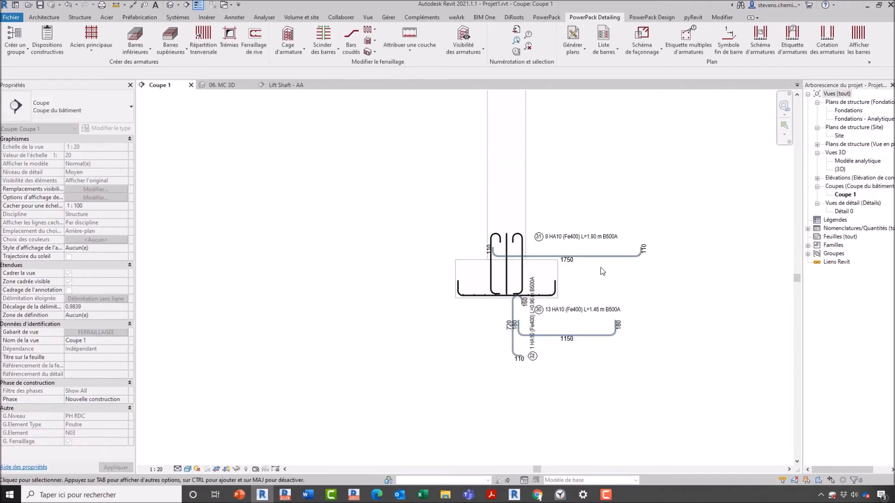
- Move the bending details of bars 31 and 30 with their tags beside the right footing's right edge, bar 31 above bar 30
click(596, 239)
drag(595, 239, 674, 199)
drag(614, 356, 656, 263)
key(Escape)
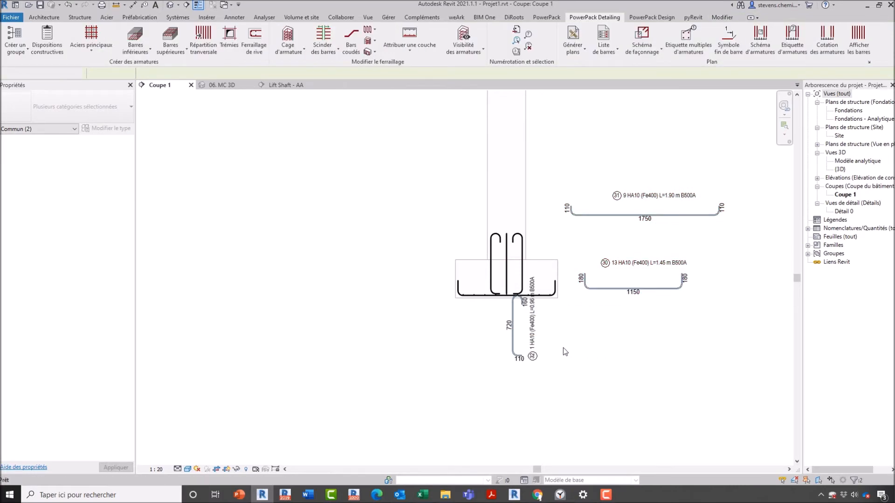
- Move the hooked starter bar's bending detail and its tag to the left side of the right footing
drag(564, 370, 402, 244)
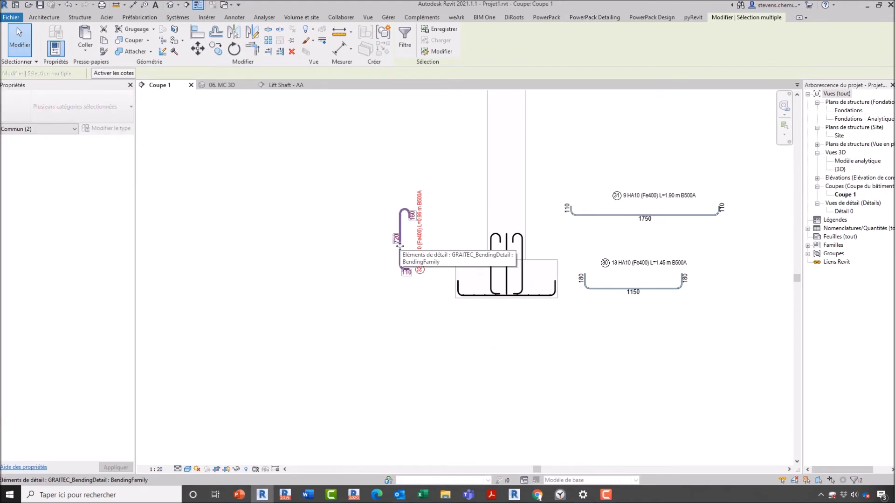
key(Escape)
scroll(496, 271, up, 2)
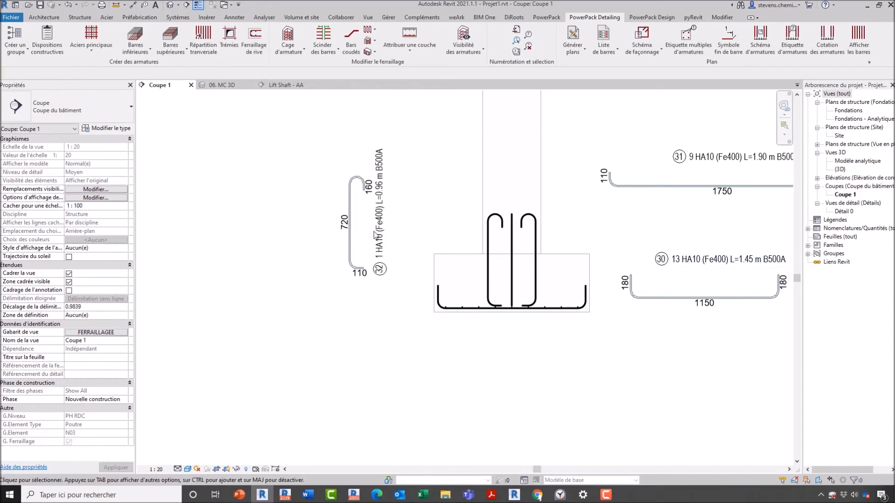
scroll(542, 331, down, 2)
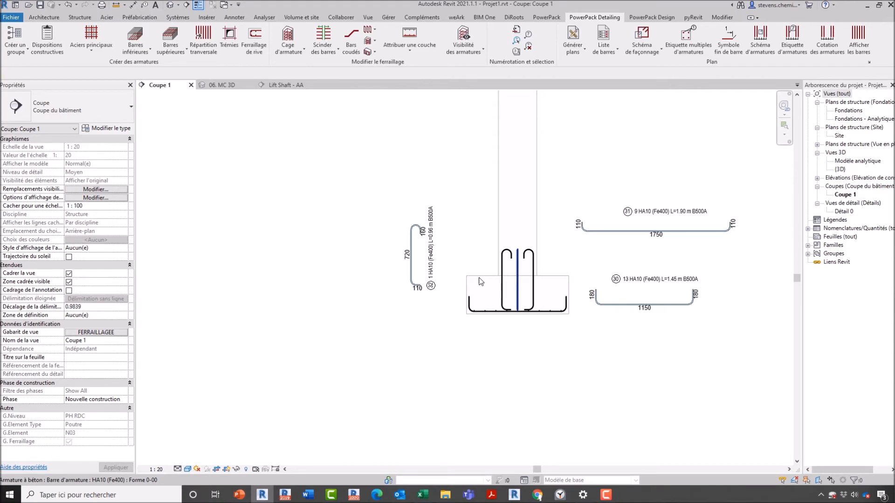
- Move the starter bar's bending detail and tag across the column, above the bending detail of bar 31
drag(395, 247, 581, 161)
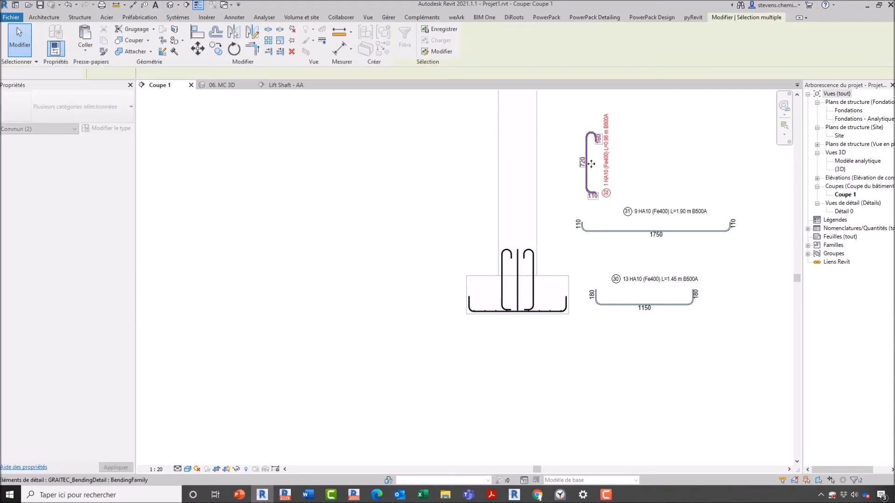
key(Escape)
middle_drag(600, 291, 653, 378)
scroll(642, 357, down, 2)
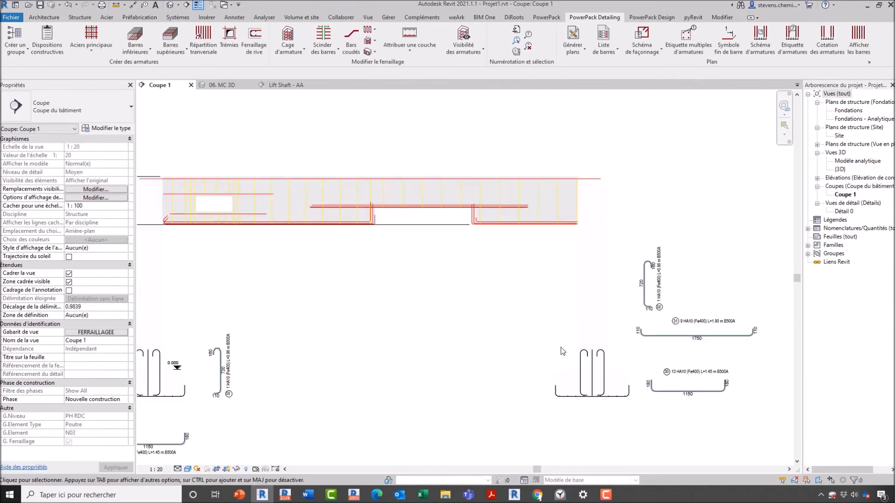
- Set the bending detail scale factor to 0 in the reinforcement configuration's detail settings
scroll(394, 384, up, 1)
middle_drag(392, 383, 544, 382)
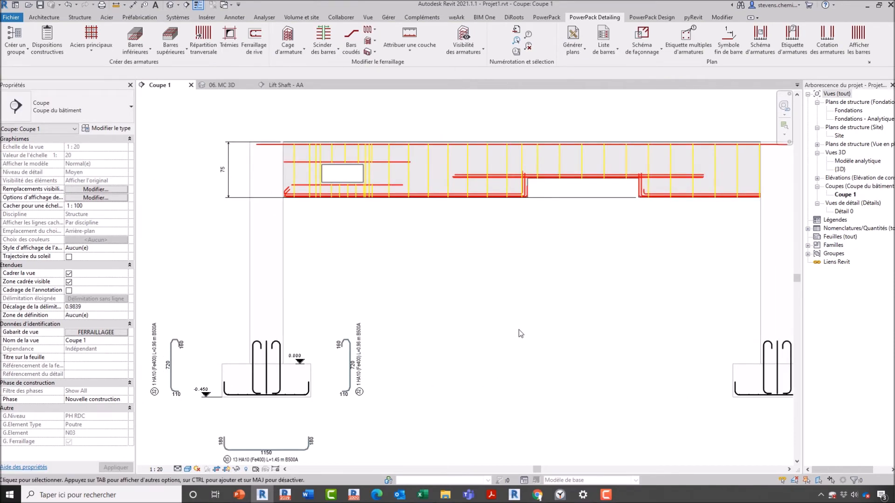
click(869, 62)
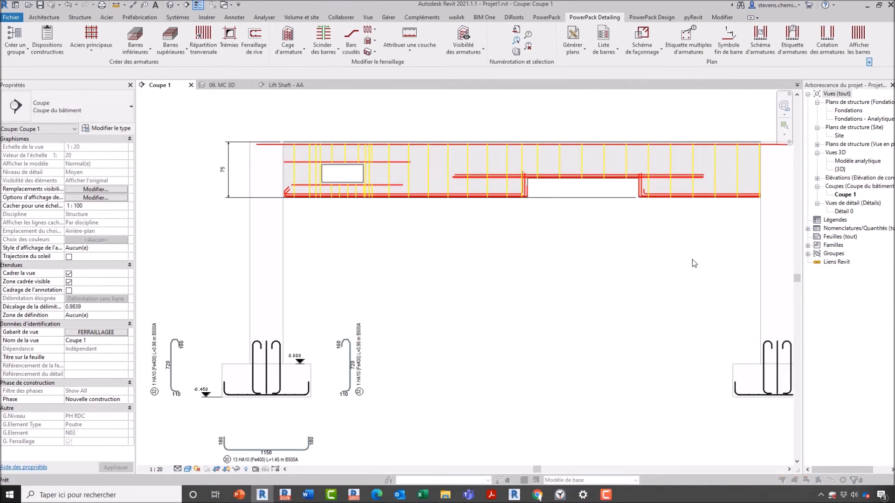
click(459, 122)
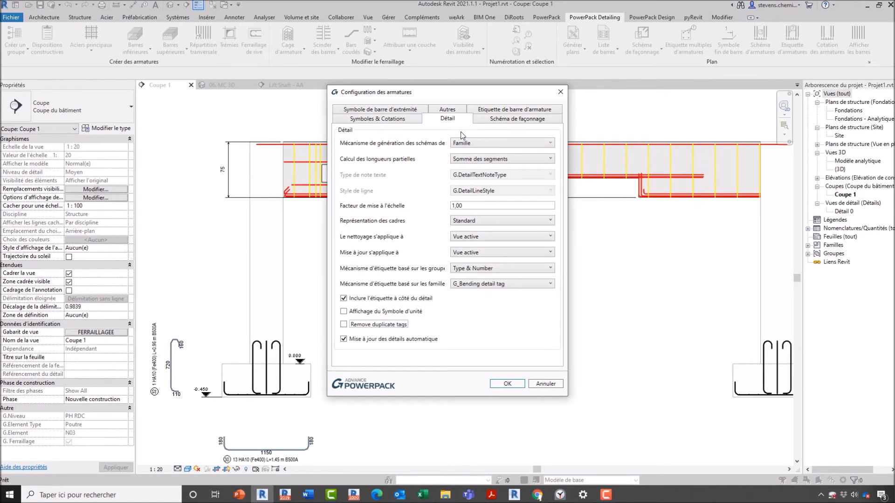
mouse_move(499, 205)
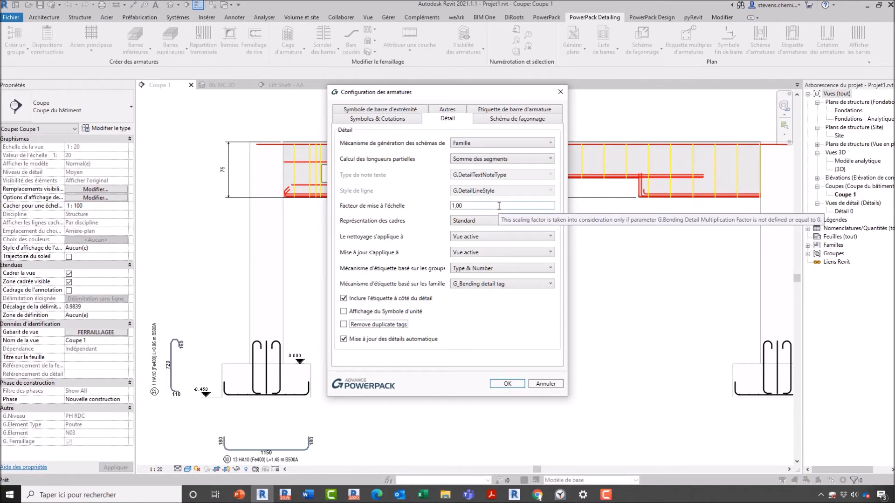
drag(499, 205, 384, 206)
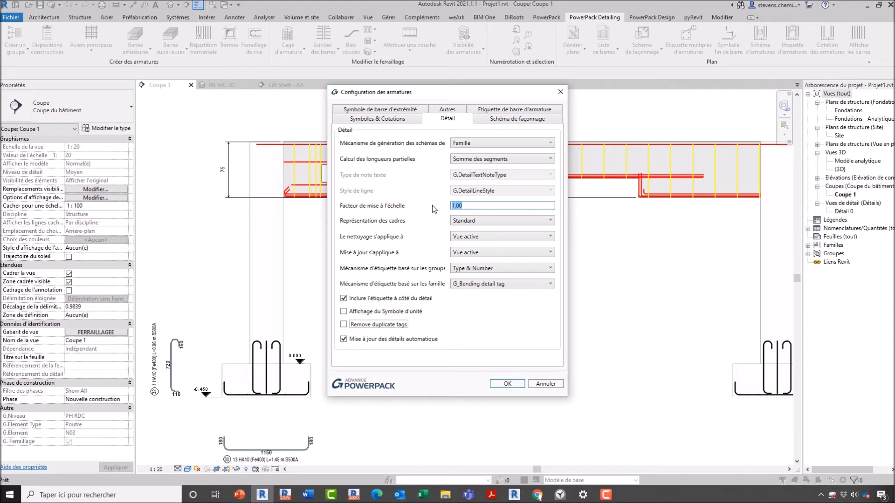
text(0)
key(Return)
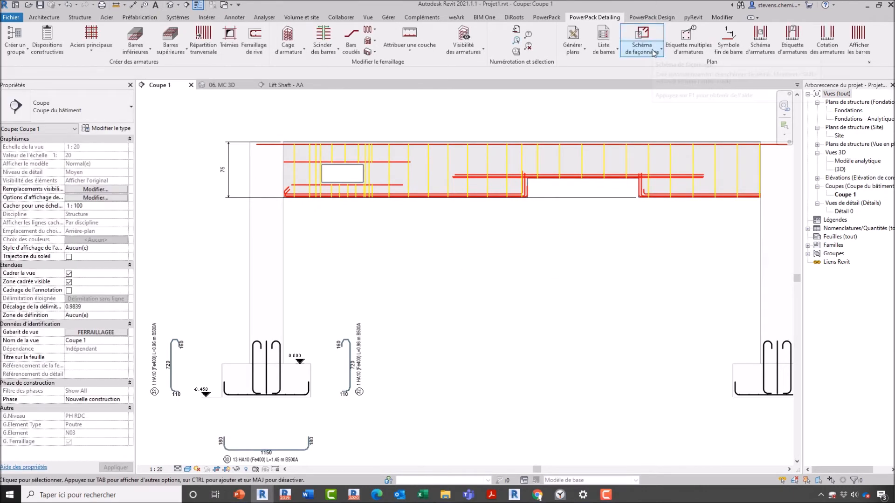
- Try to place a bending detail of the straight bars over the beam's bottom recess above the beam
click(654, 53)
click(655, 65)
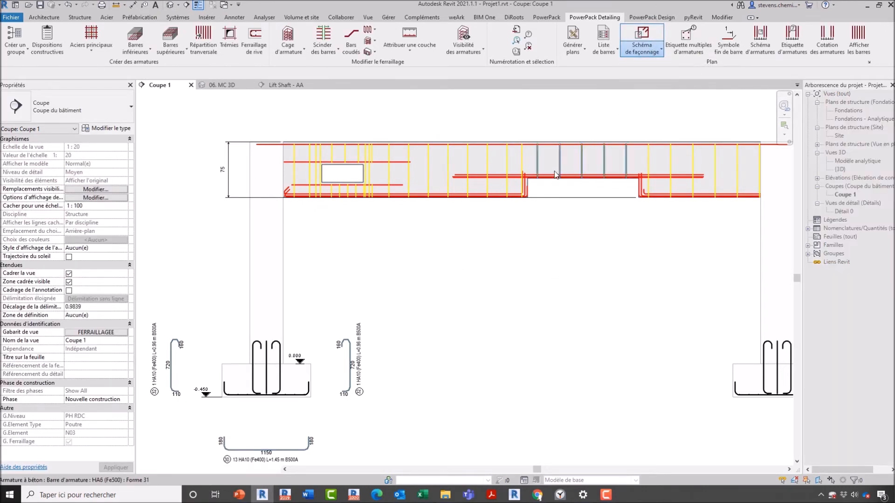
click(554, 124)
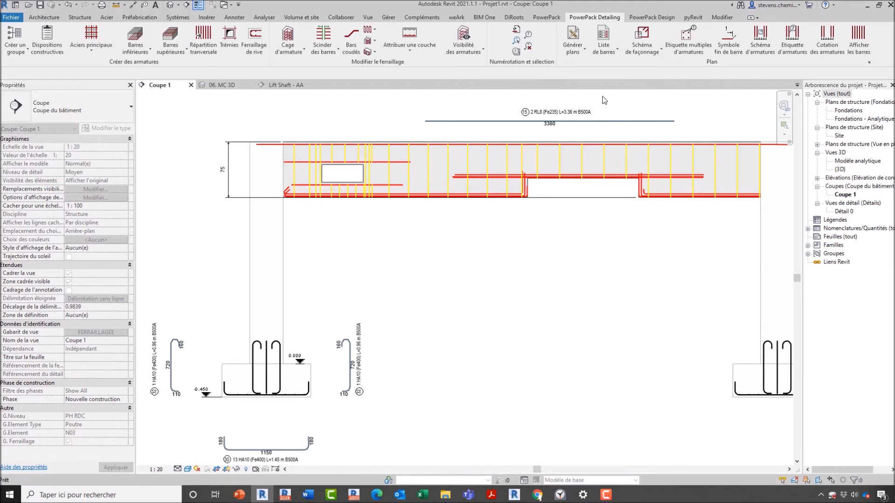
- Create a bending detail of the straight bars over the beam's recess and place it above the beam, aligned with the bars
click(652, 54)
click(650, 65)
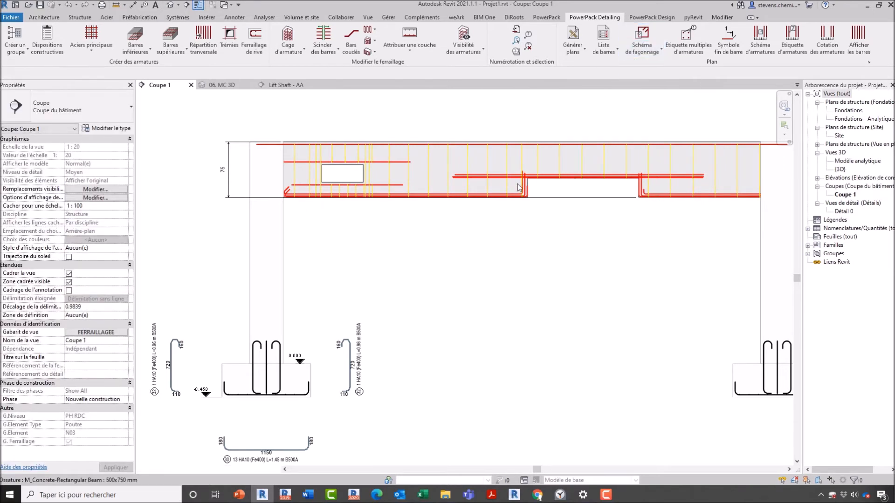
click(579, 123)
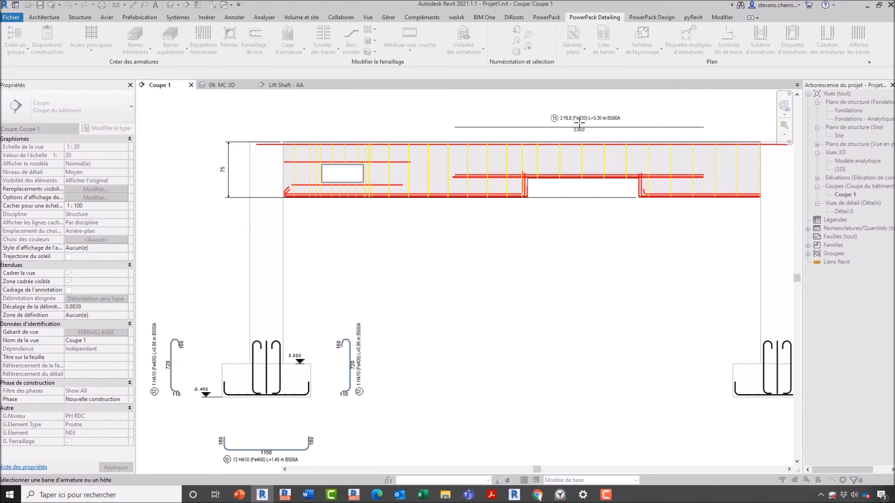
key(Escape)
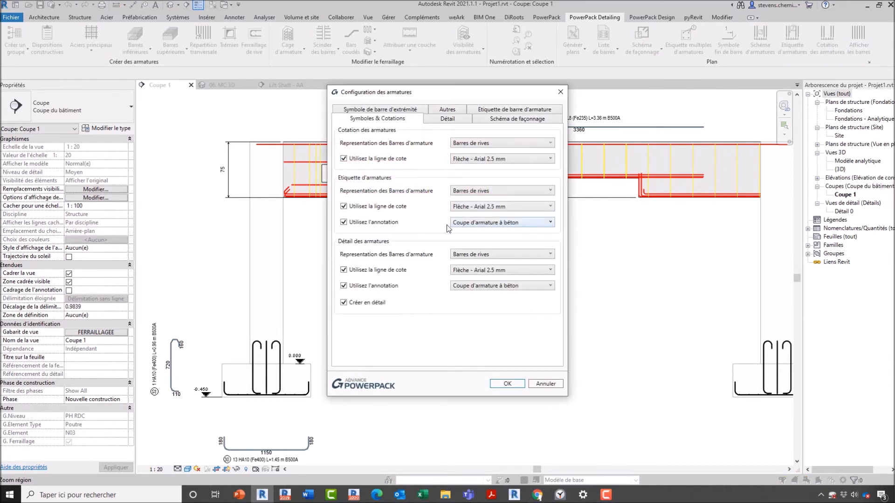
- Set the bending detail scale factor to 0,5 in the reinforcement configuration
drag(485, 206, 444, 209)
text(0,5)
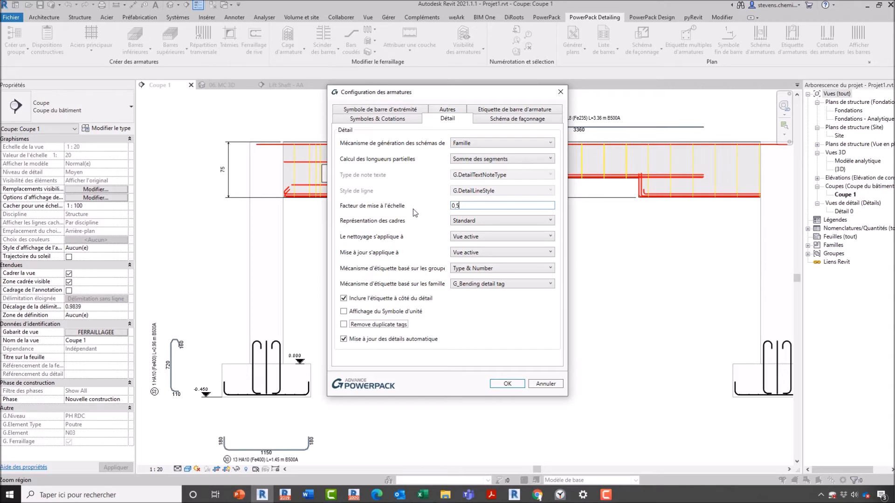
click(508, 384)
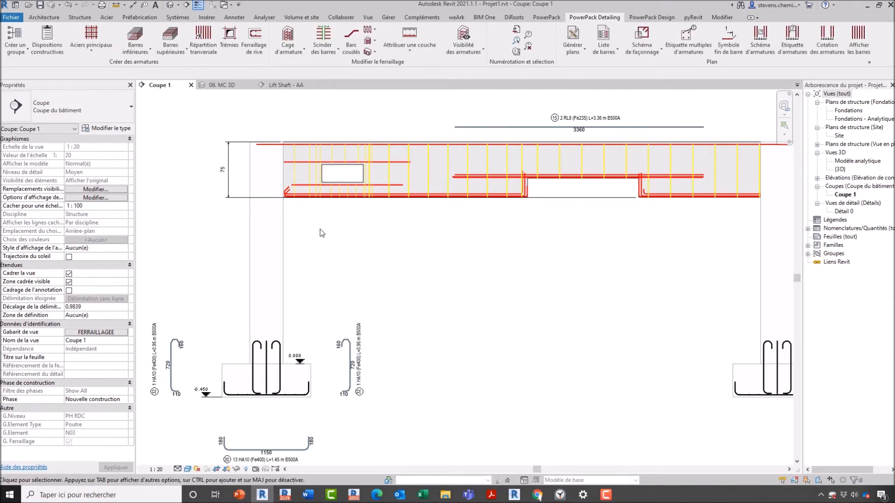
- Create a bending detail of the beam's bottom left RL8 bar below the beam and shift it to start near the beam's left end
scroll(321, 228, up, 2)
click(644, 57)
click(681, 87)
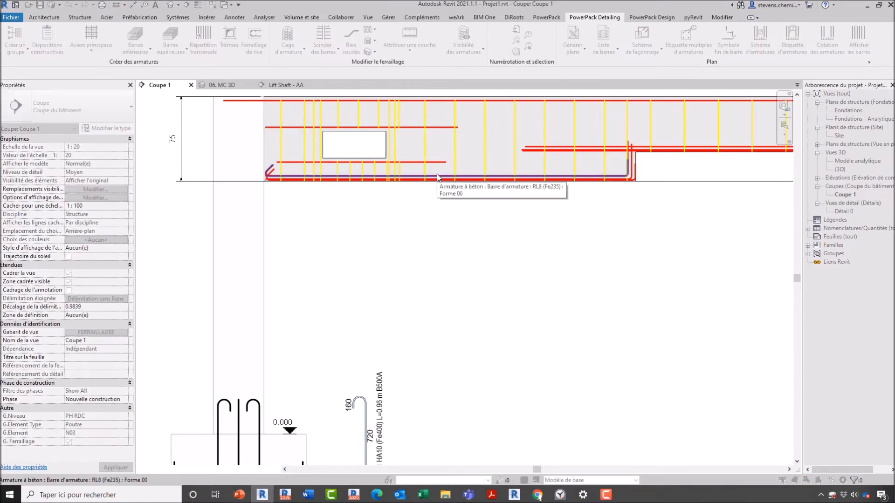
click(437, 177)
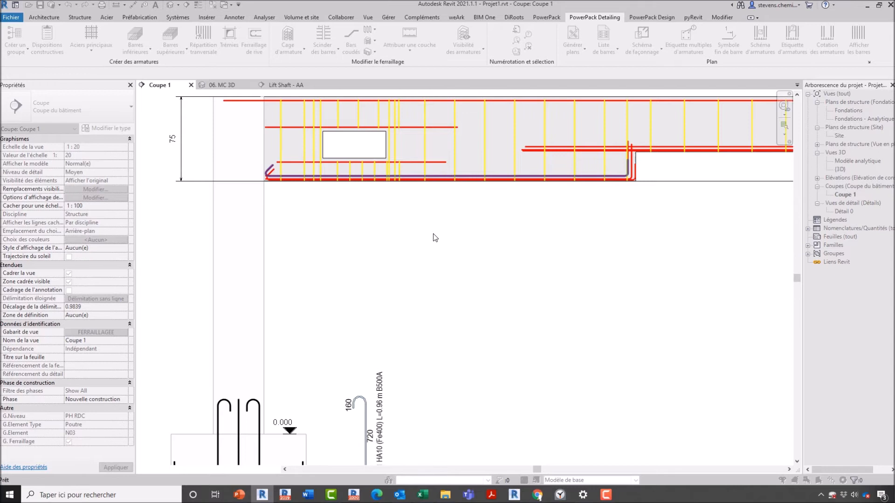
key(Escape)
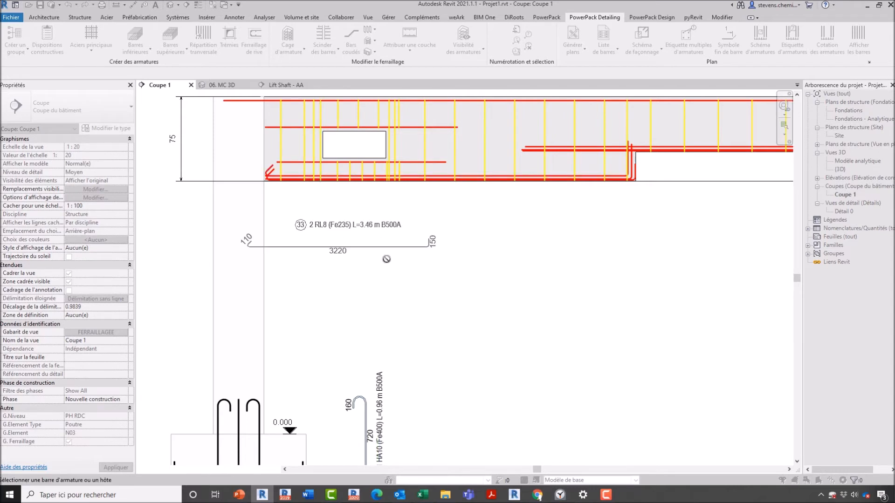
click(354, 224)
ctrl+drag(354, 223, 395, 283)
click(509, 274)
- Delete the bending detail and tag of the RL8 bar placed below the beam
scroll(509, 275, down, 1)
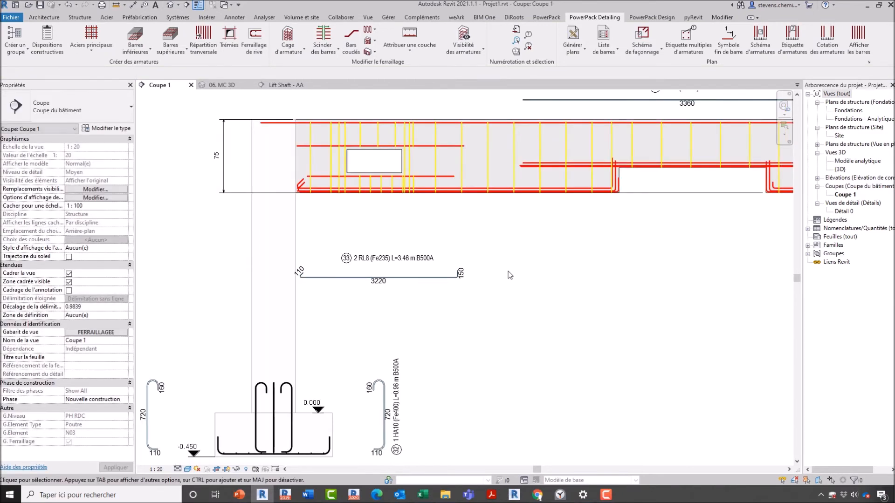
scroll(509, 275, down, 1)
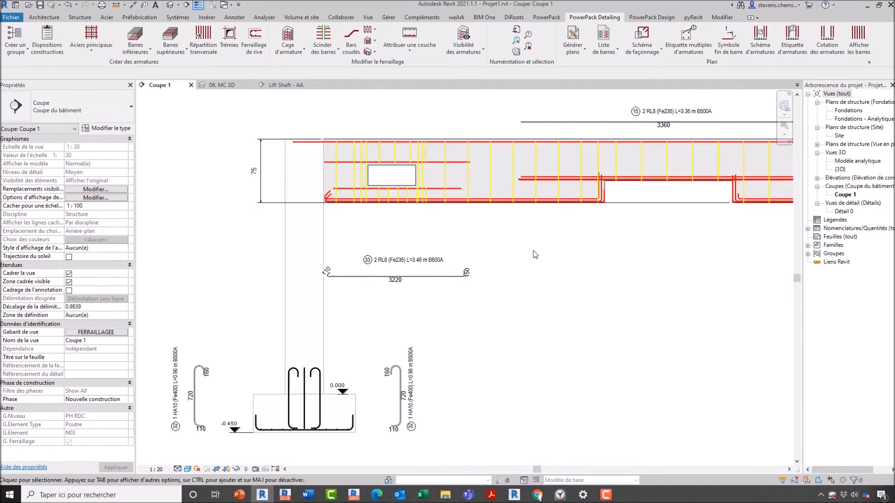
middle_drag(526, 258, 483, 272)
drag(398, 319, 355, 265)
key(Delete)
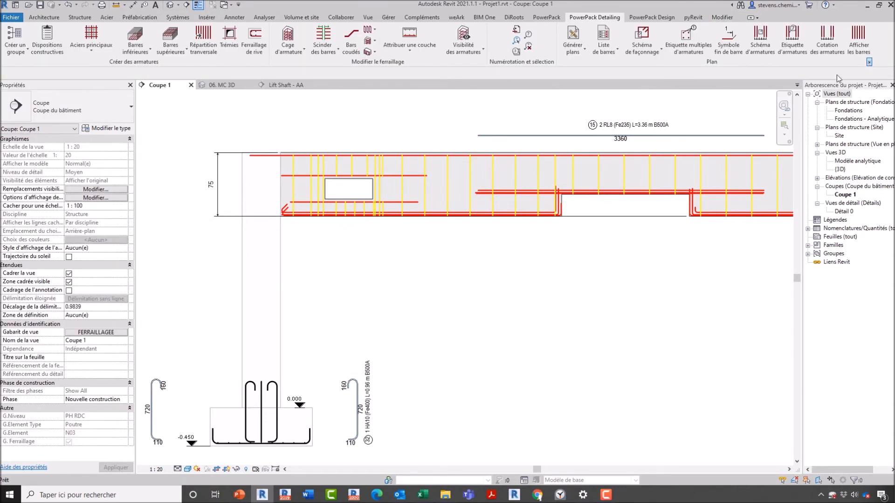
- Change the scale factor for bending details again in the reinforcement configuration's detail settings
click(448, 118)
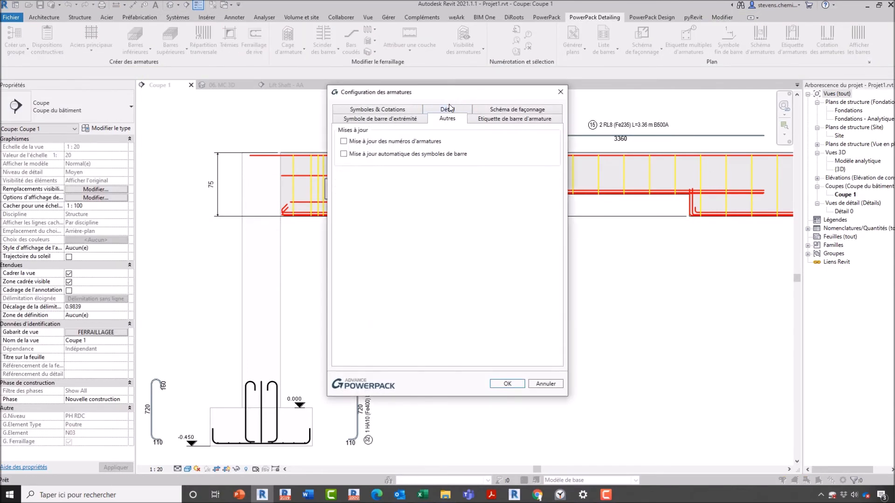
click(447, 109)
double_click(498, 206)
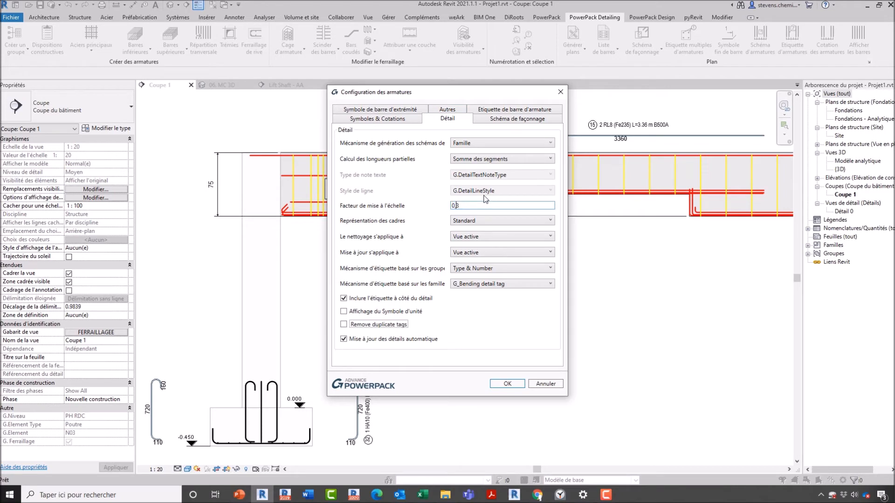
key(Return)
- Create a bending detail with tag of the beam's bottom left RL8 bar below the beam's left end
click(642, 46)
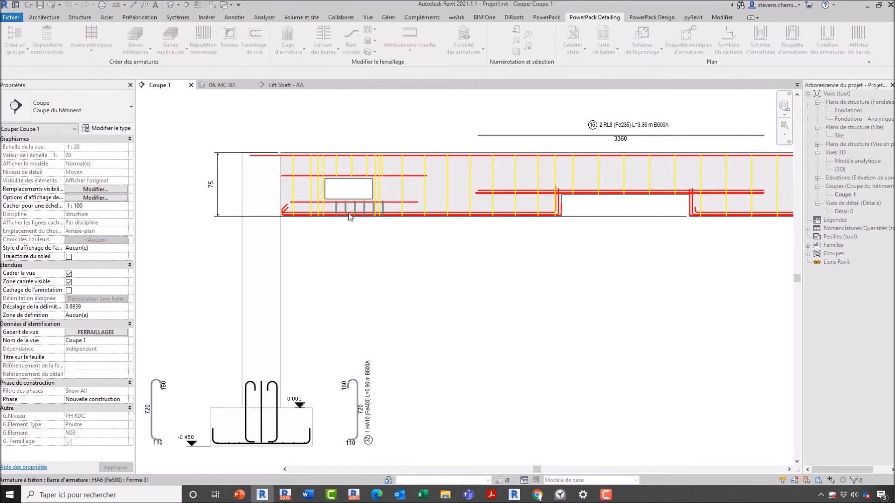
click(331, 212)
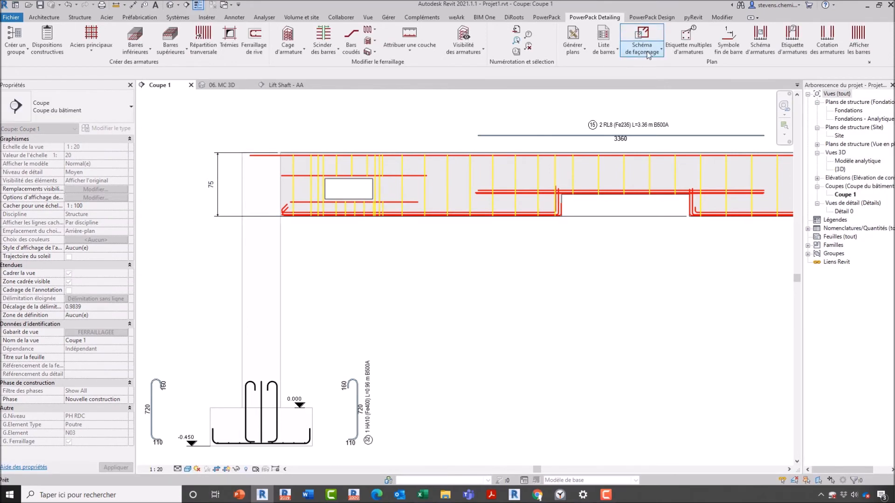
click(650, 49)
click(659, 68)
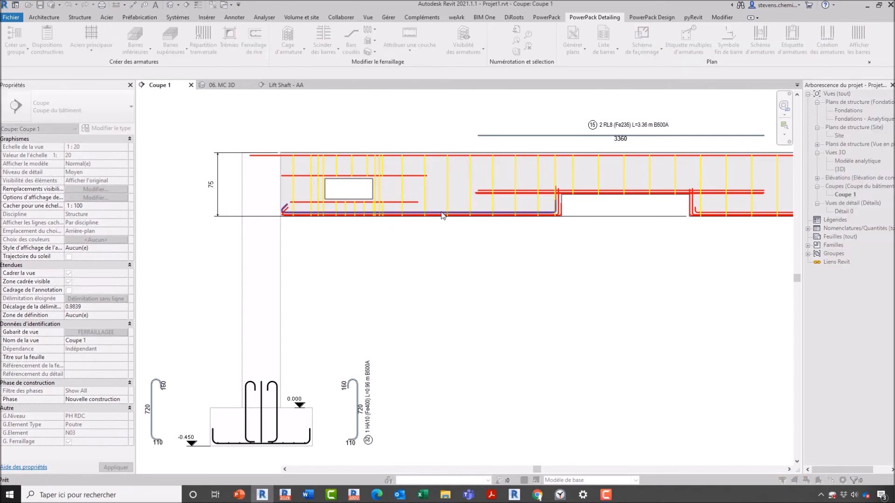
click(339, 247)
key(Escape)
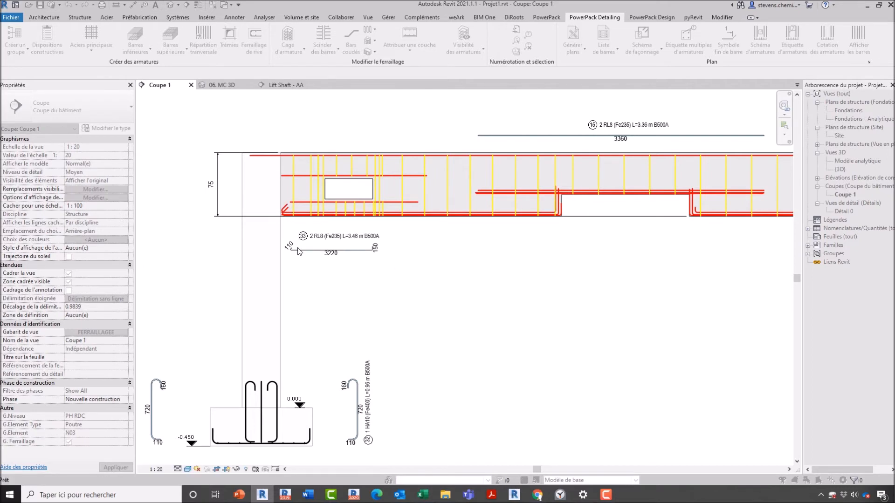
scroll(298, 249, up, 2)
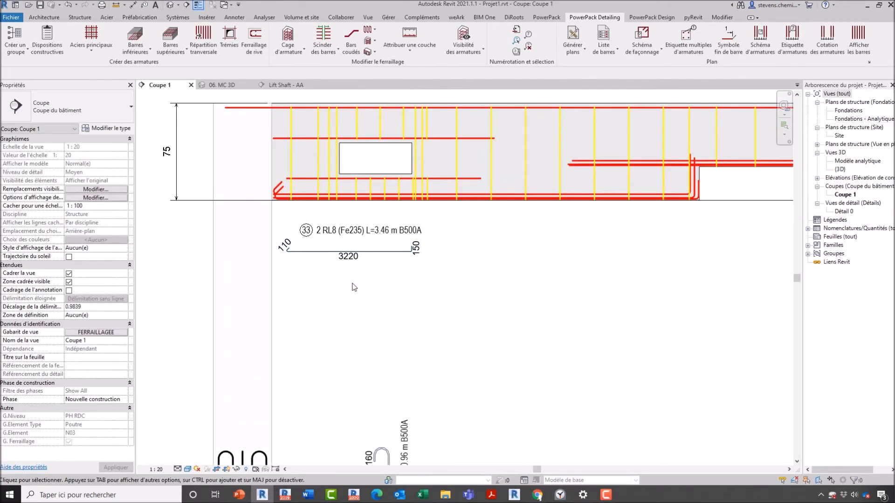
- Check the scale factor in the reinforcement configuration's detail settings and inspect the RL8 bending detail below the beam
click(870, 62)
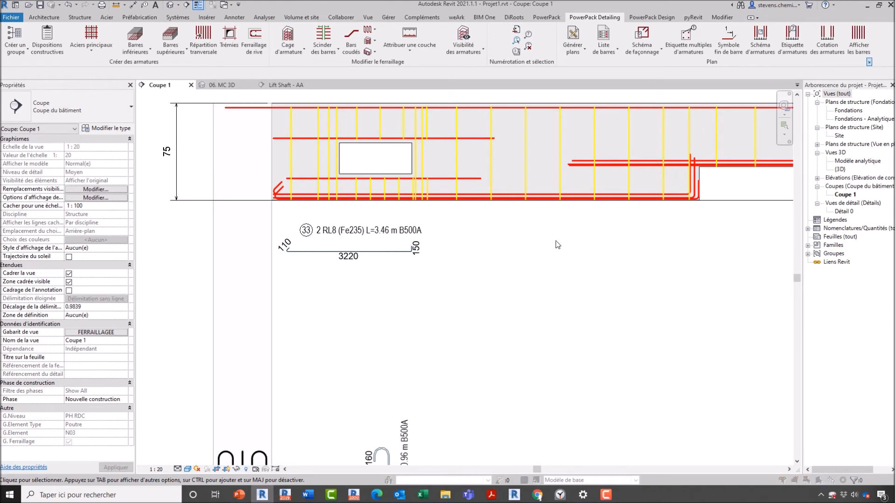
click(447, 119)
drag(462, 101, 658, 115)
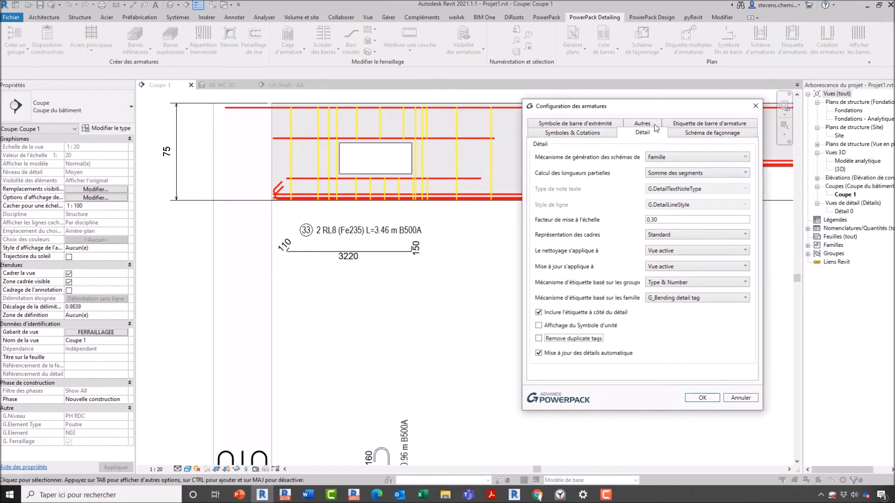
drag(673, 220, 635, 220)
key(Return)
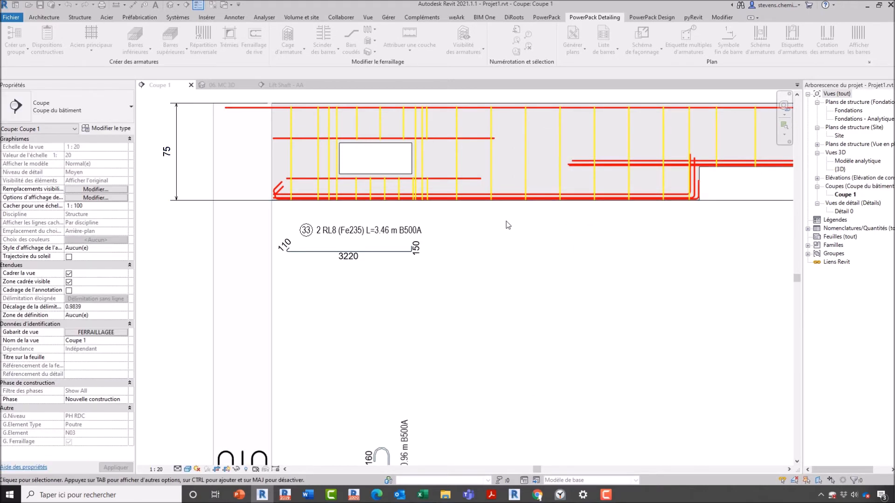
click(316, 253)
scroll(316, 255, up, 1)
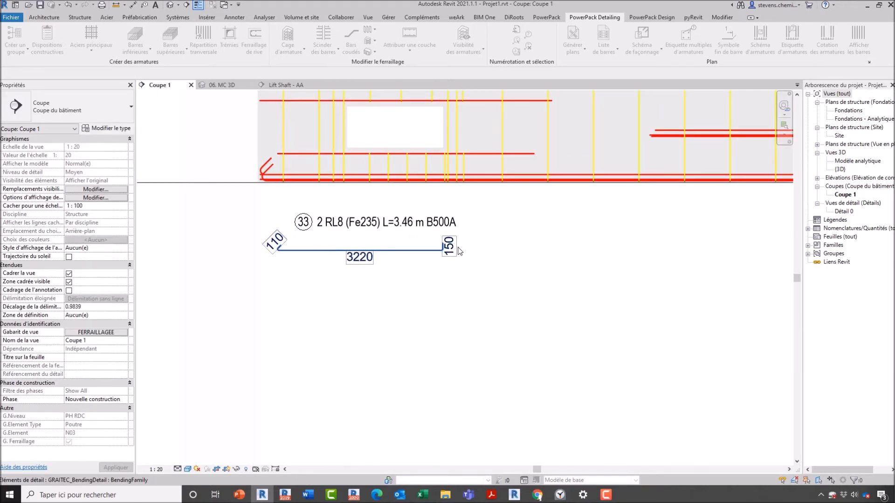
- Set the end hook of the right vertical HA10 bar in the left footing to Aucun(e)
scroll(458, 252, down, 3)
middle_drag(466, 373, 446, 264)
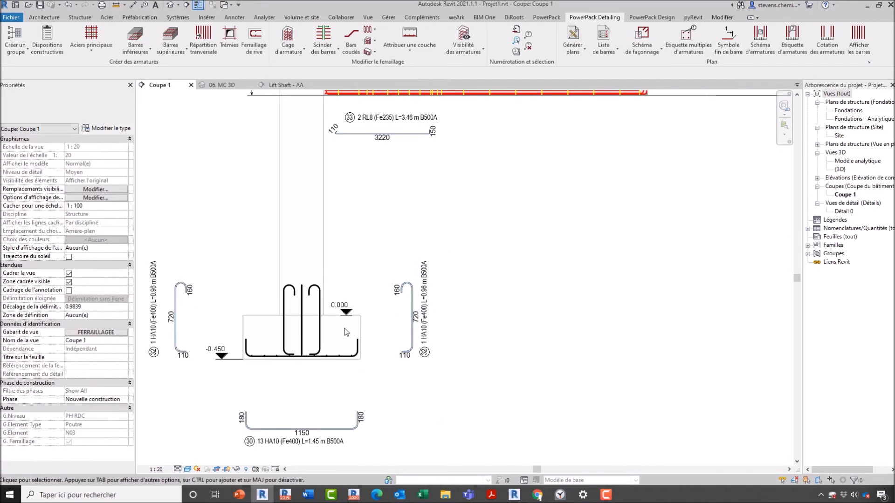
click(321, 306)
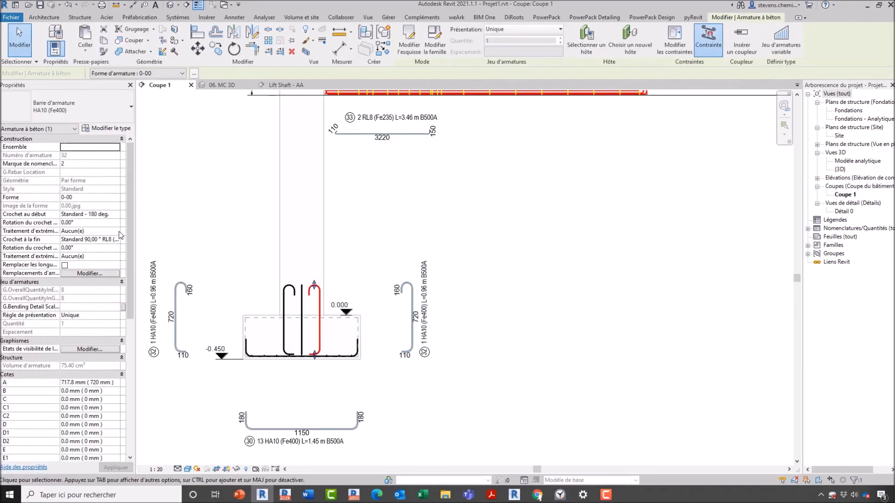
click(116, 239)
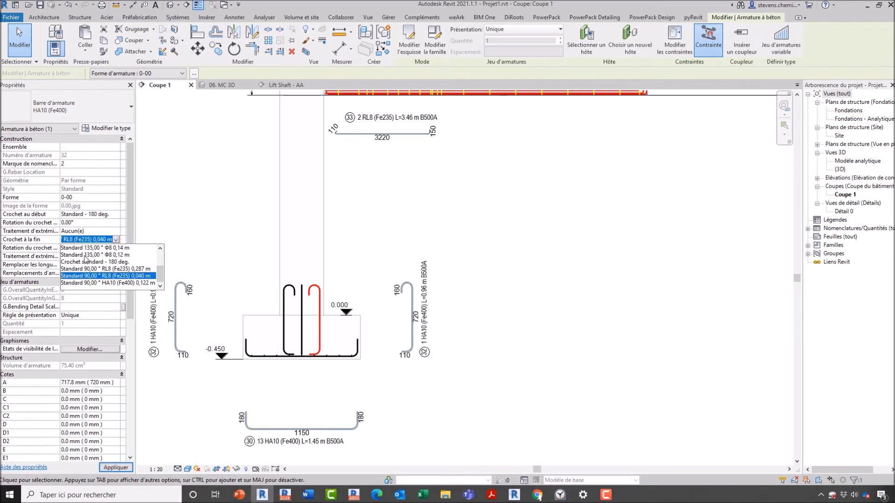
scroll(85, 258, up, 2)
click(82, 248)
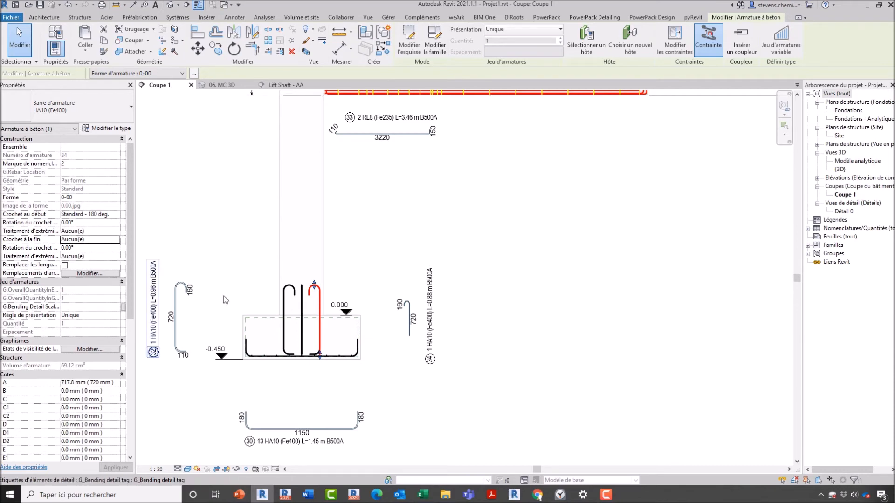
scroll(402, 330, up, 2)
key(Escape)
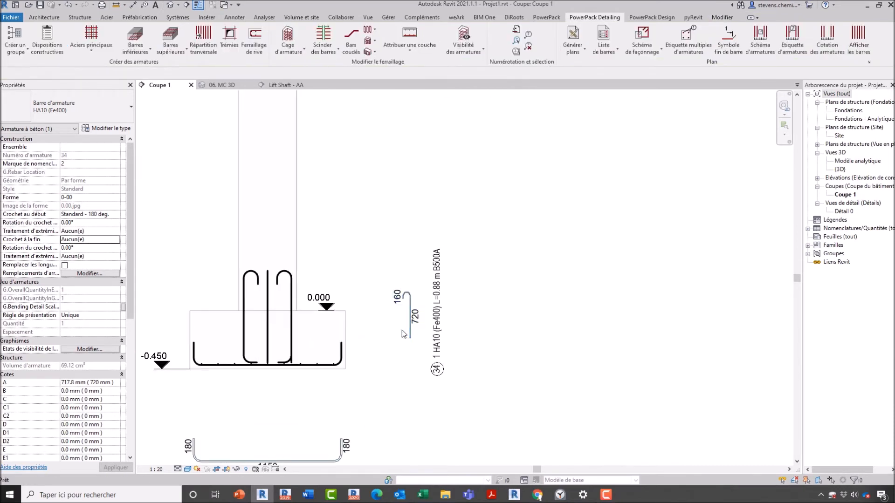
- Examine the bending details and tags around the left footing, below the beam and beside the right footing
click(342, 363)
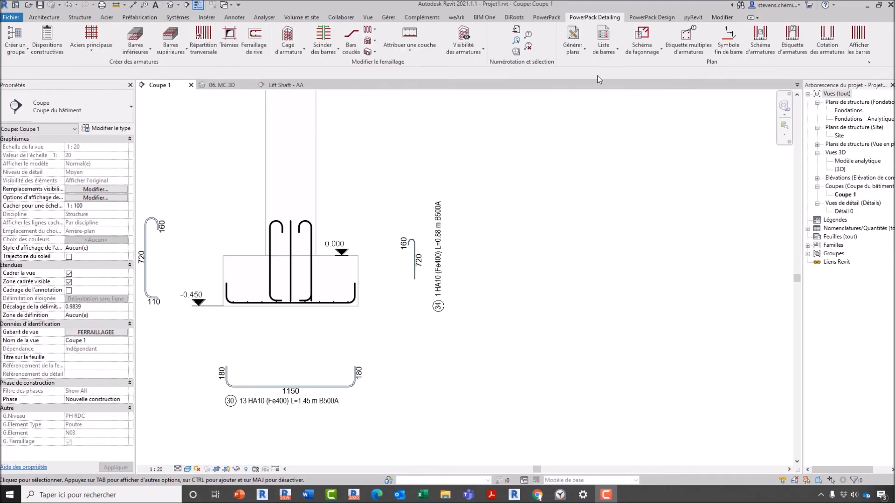
click(504, 250)
scroll(508, 249, down, 1)
middle_drag(517, 248, 549, 273)
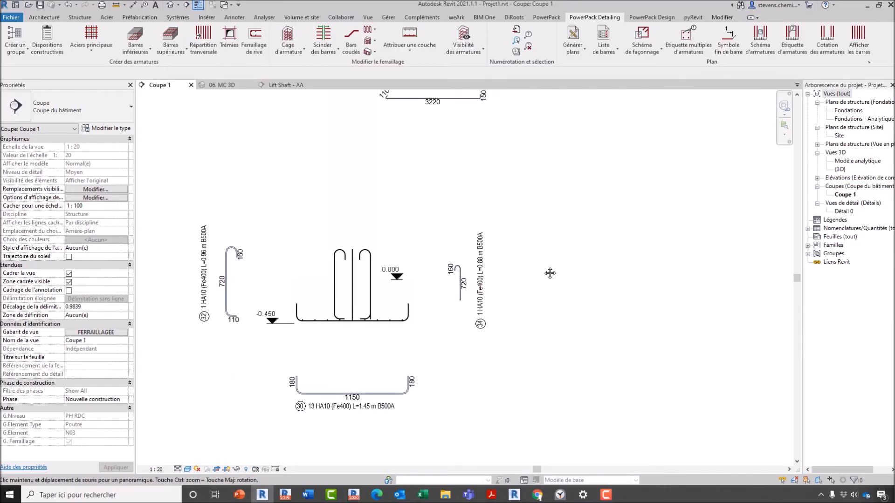
scroll(550, 254, down, 1)
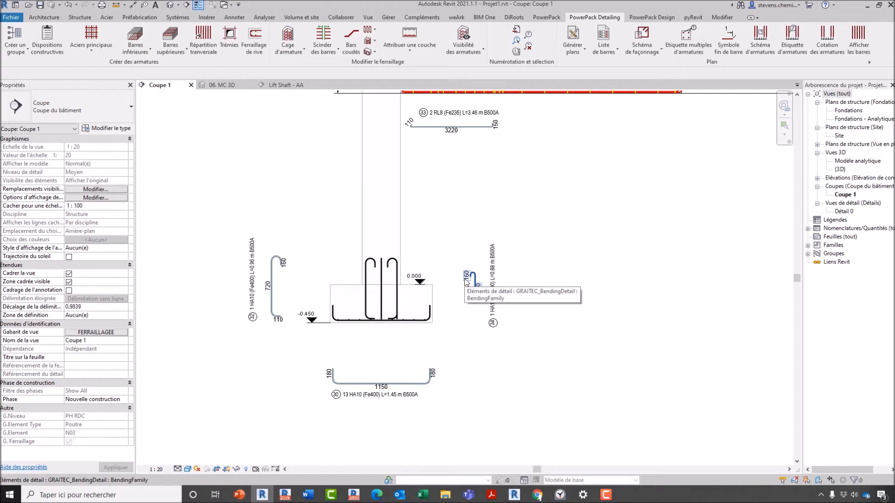
scroll(555, 265, down, 1)
middle_drag(601, 282, 555, 276)
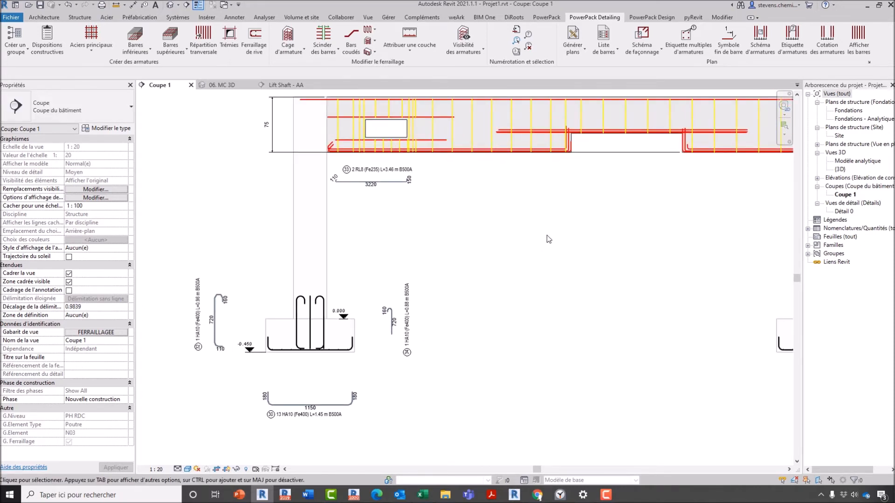
middle_drag(569, 226, 438, 233)
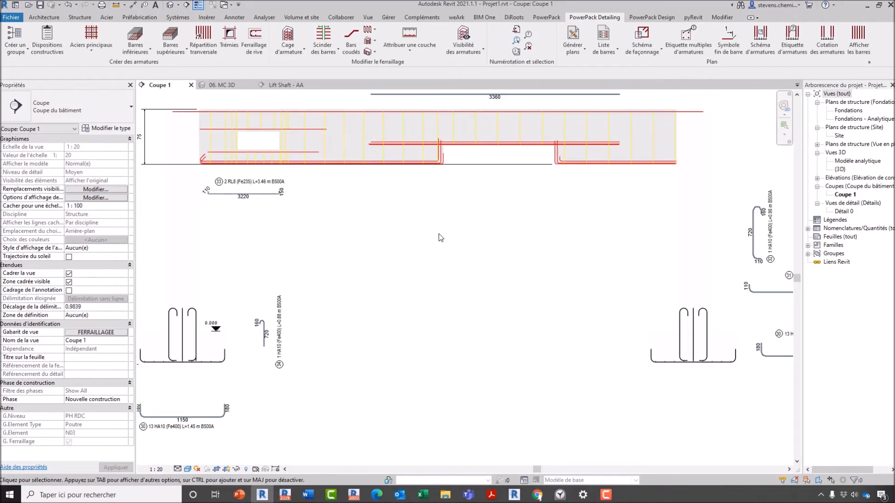
middle_drag(590, 303, 528, 312)
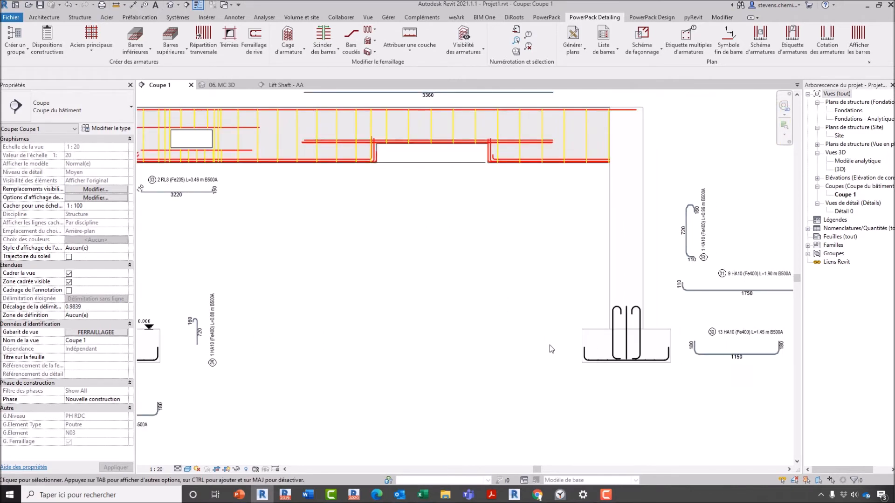
middle_drag(541, 342, 532, 293)
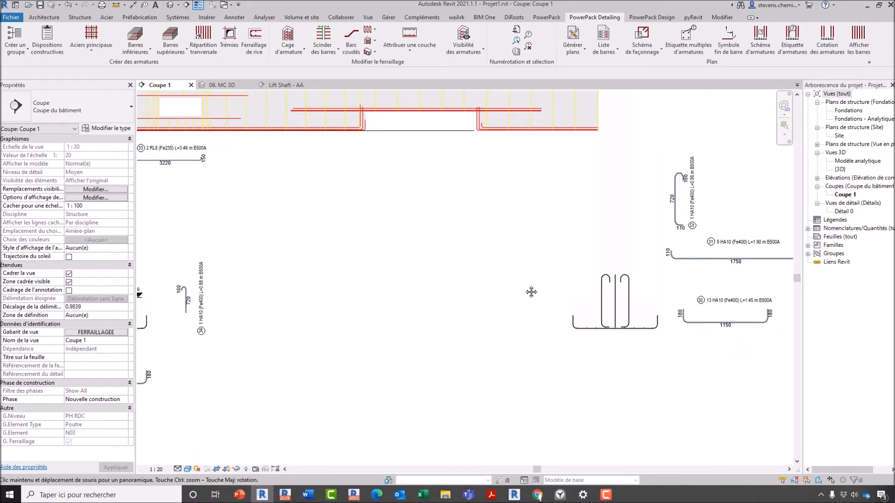
- Review the rebar tag options for generating details with tag and segment lengths in the reinforcement configuration
click(869, 62)
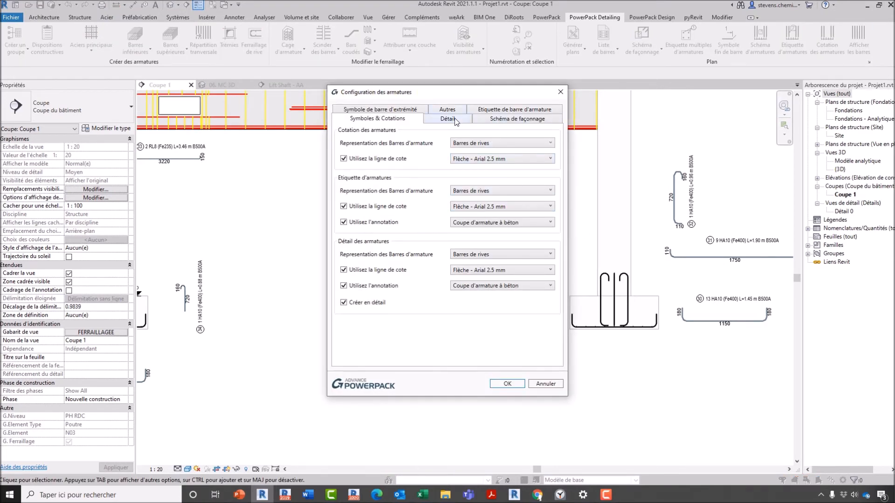
click(497, 111)
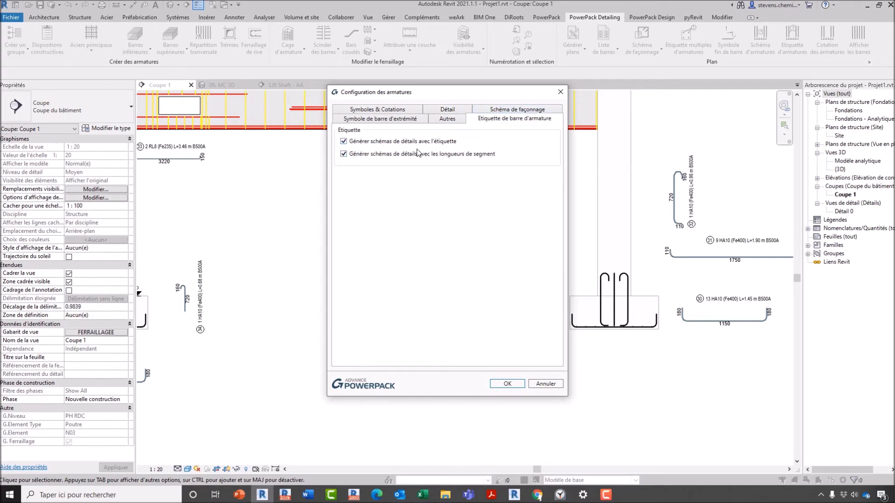
click(508, 384)
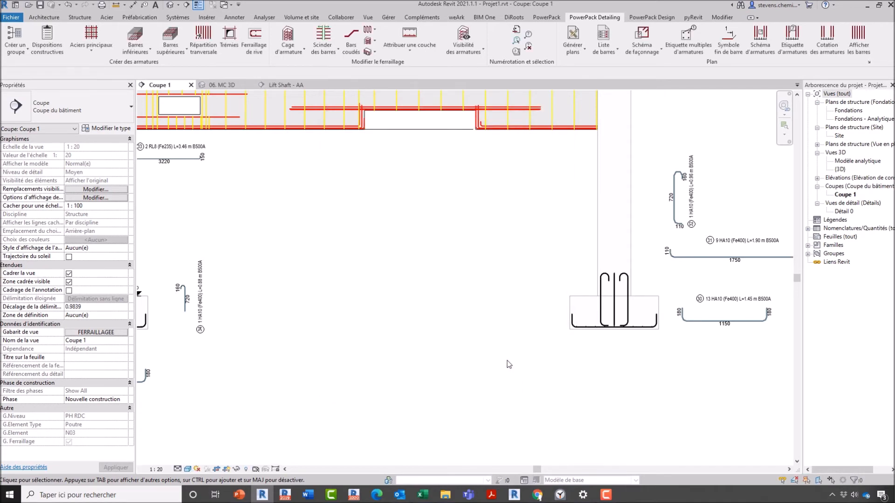
- Place a multi-rebar tag with bending detail on the right footing's left vertical HA10 bar, above and left of the footing
middle_drag(567, 283, 542, 266)
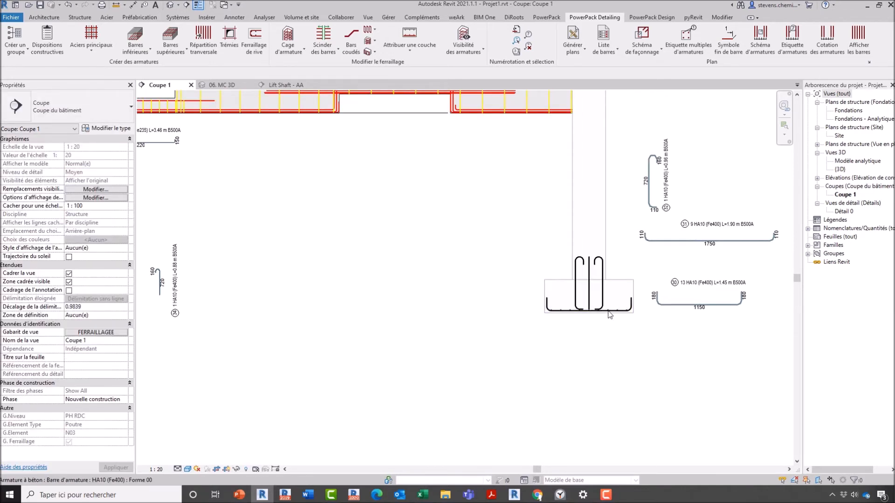
scroll(699, 285, up, 2)
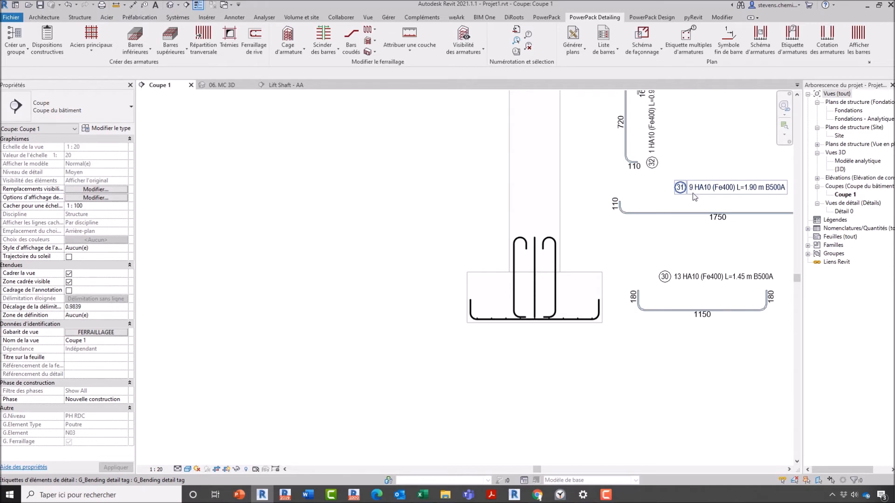
click(692, 51)
click(519, 249)
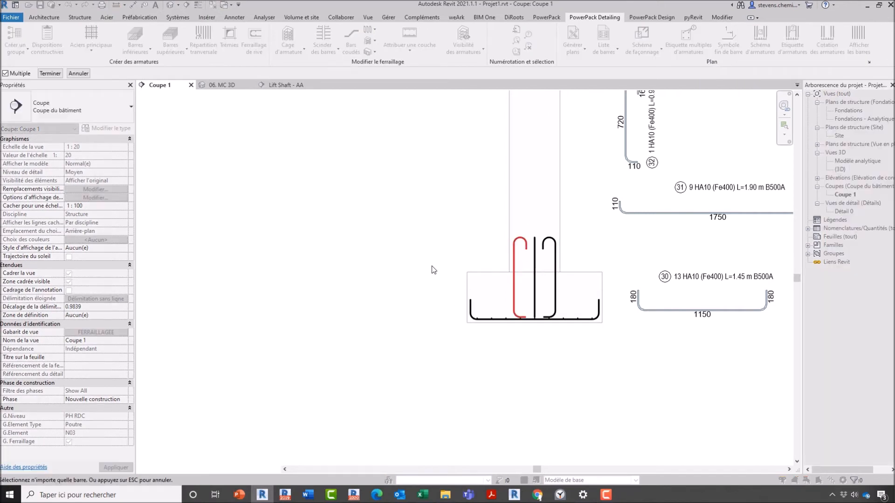
key(Return)
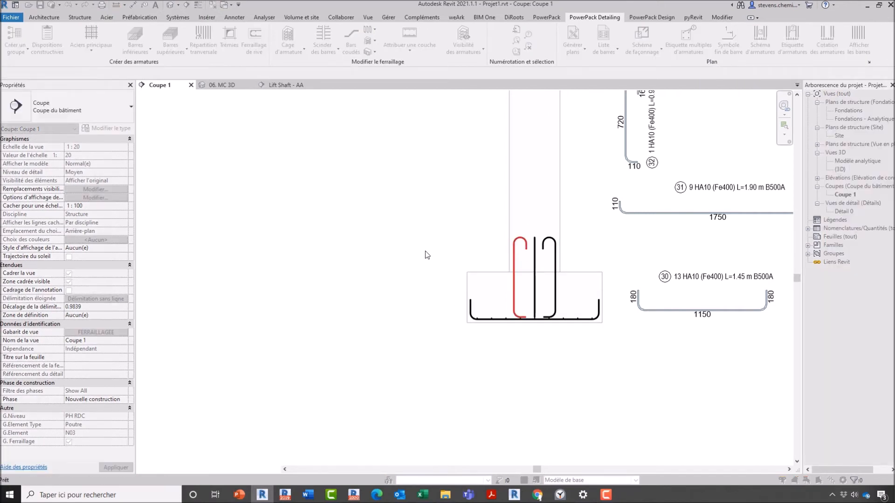
click(459, 228)
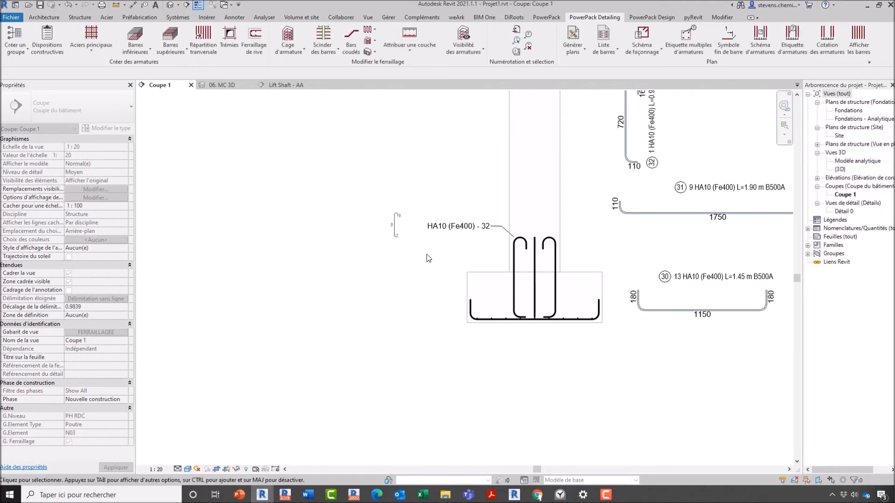
scroll(462, 244, up, 3)
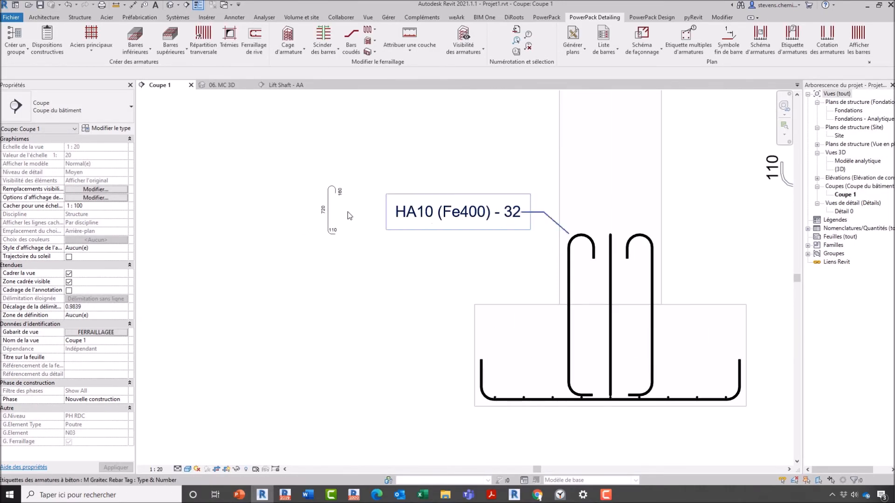
- Move the small bending detail annotation horizontally so it sits just left of the HA10 (Fe400) - 32 tag text
click(332, 205)
mouse_move(332, 205)
ctrl+mouse_down()
mouse_move(396, 197)
mouse_move(385, 210)
ctrl+mouse_up()
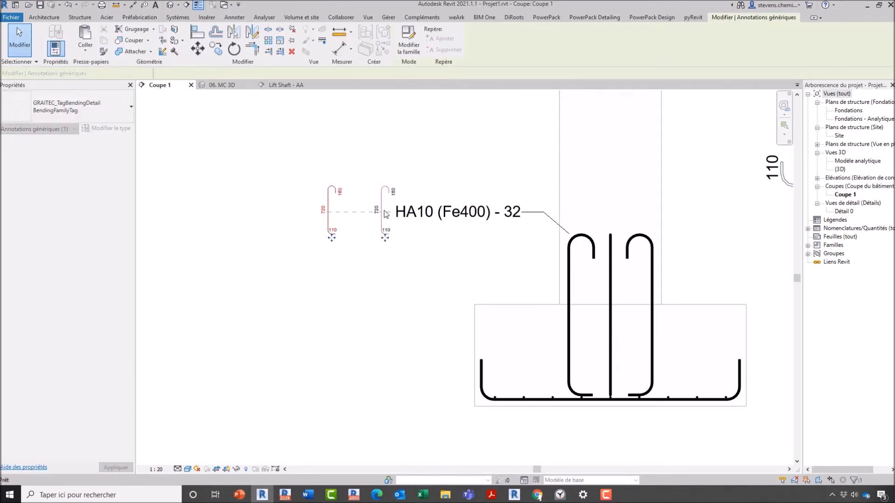
key(Escape)
scroll(405, 219, up, 3)
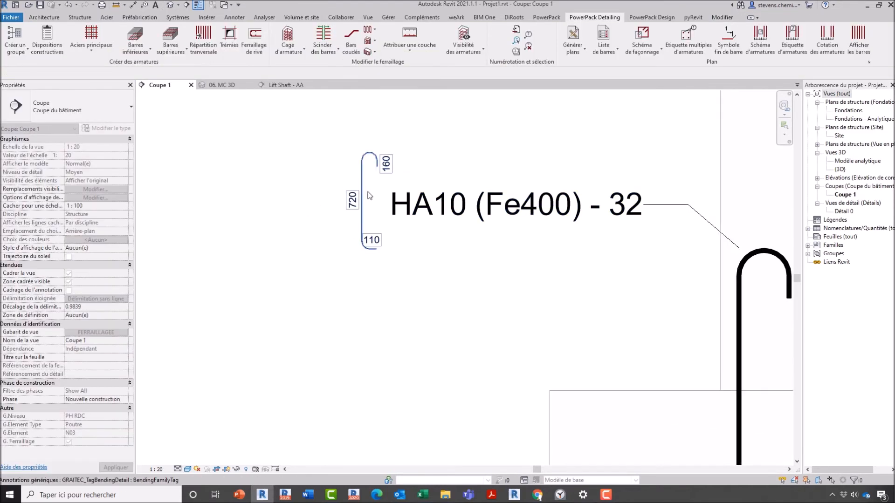
- Place a multi-rebar tag with bending detail on the right footing's bottom HA10 bar, below the footing
scroll(438, 289, down, 4)
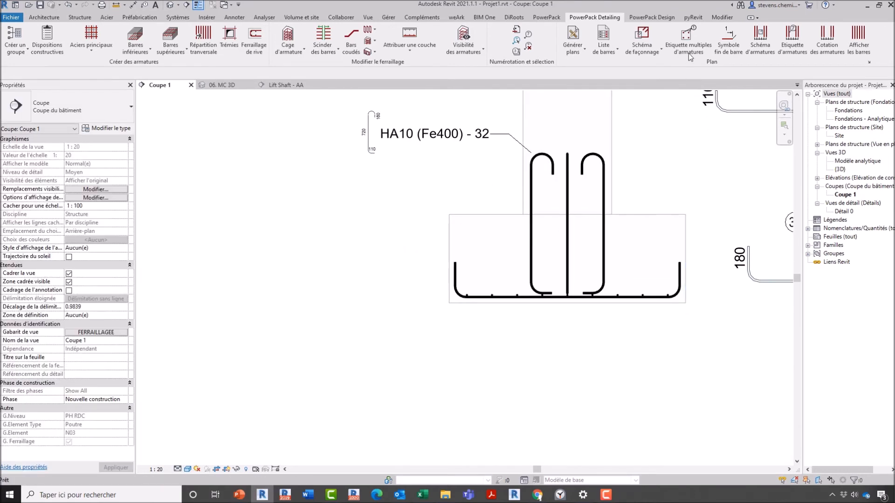
click(688, 42)
click(459, 289)
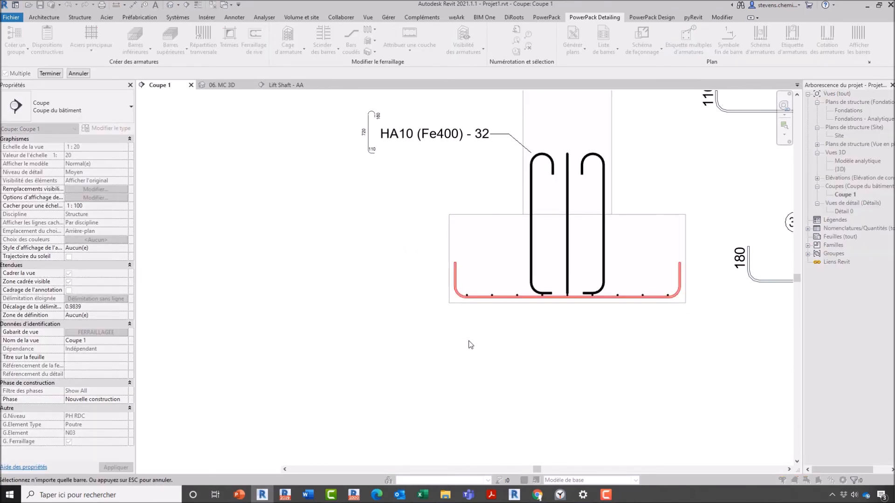
key(Return)
click(514, 340)
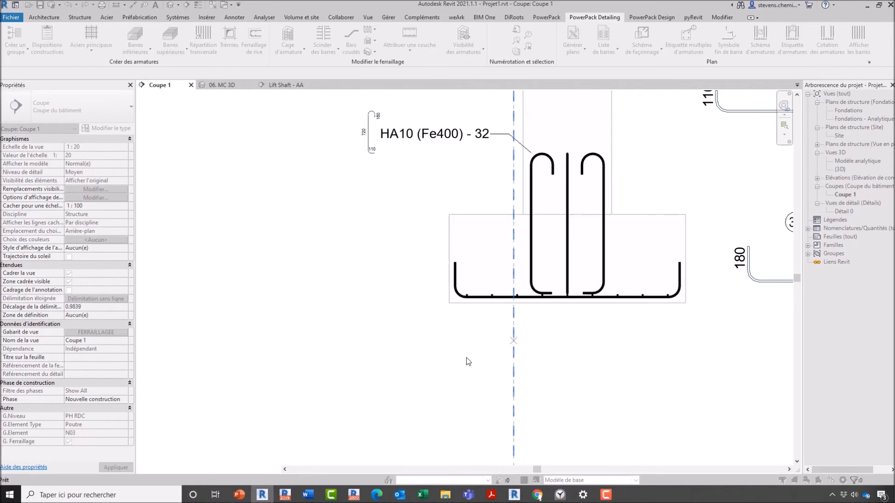
click(468, 362)
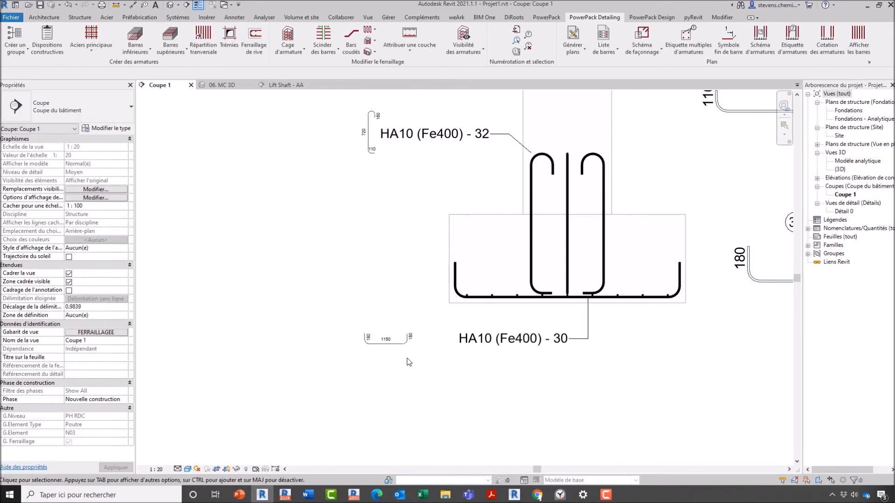
- Move the bottom bar's small bending detail directly beneath the HA10 (Fe400) - 30 tag text
scroll(407, 358, up, 2)
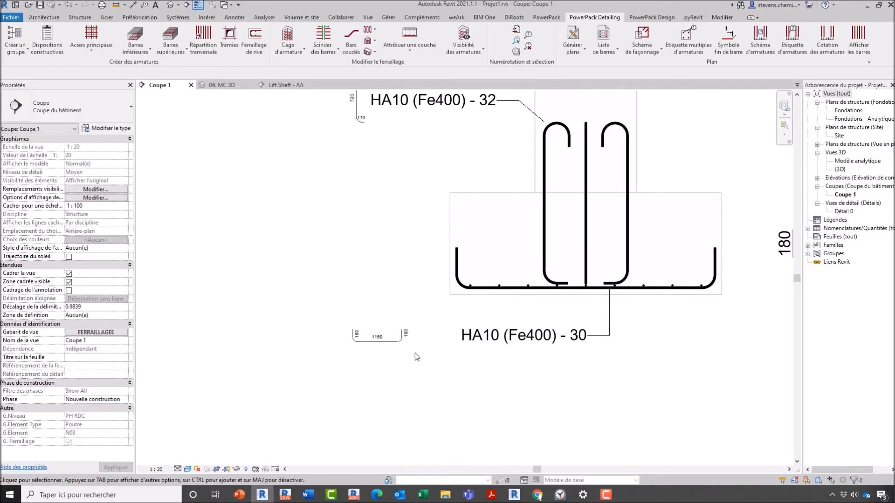
drag(377, 341, 486, 363)
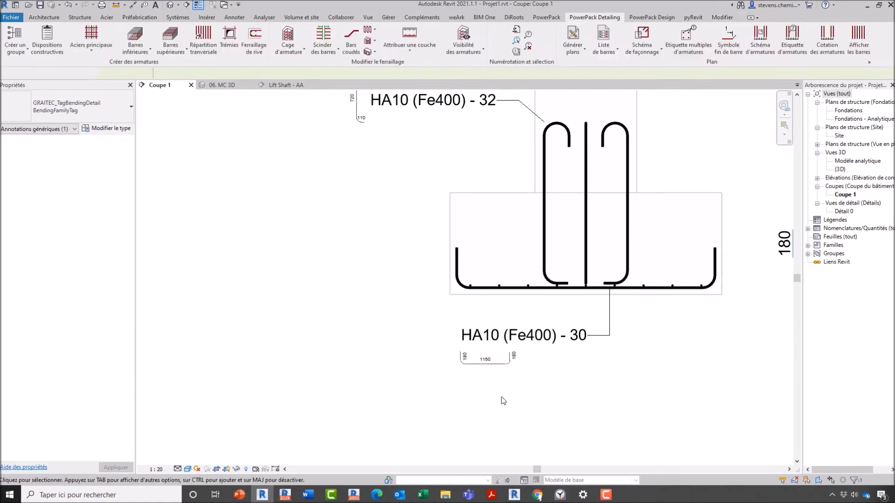
click(503, 401)
scroll(488, 374, up, 2)
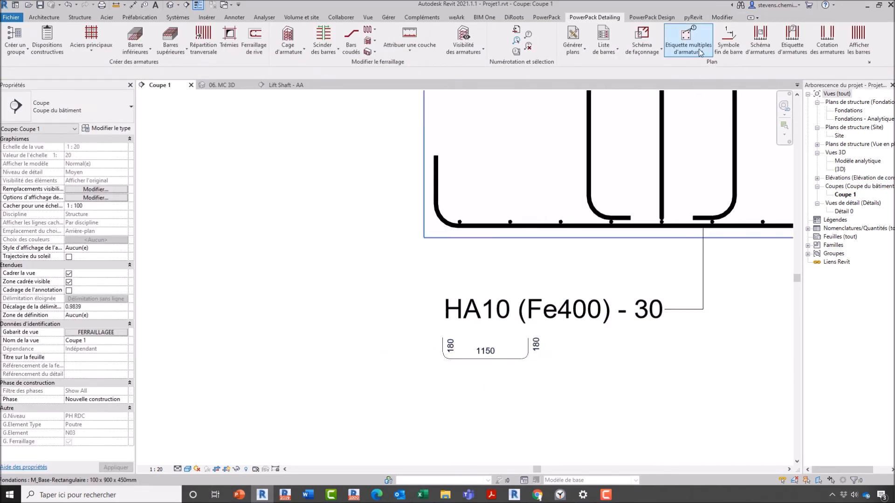
- Change both the start and end hooks of the right footing's bottom bar to Standard 135,00 ° Φ8 types
middle_drag(458, 262, 404, 315)
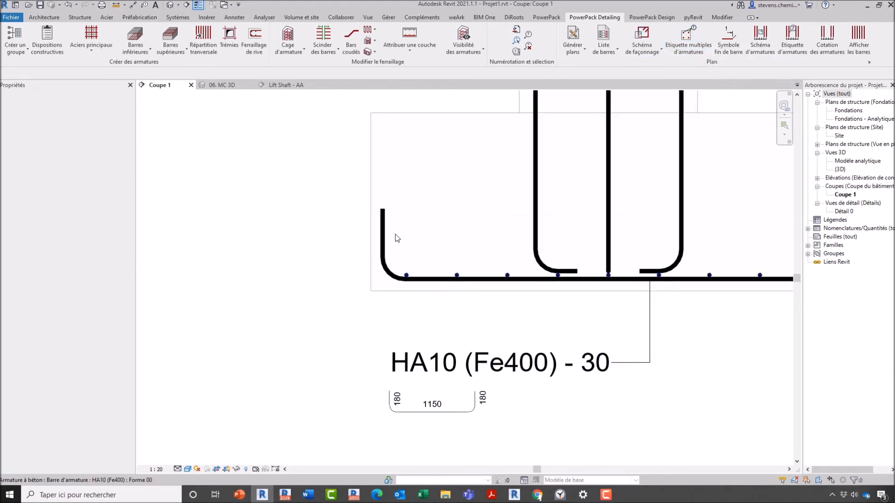
click(415, 239)
click(93, 214)
click(116, 214)
scroll(113, 240, up, 2)
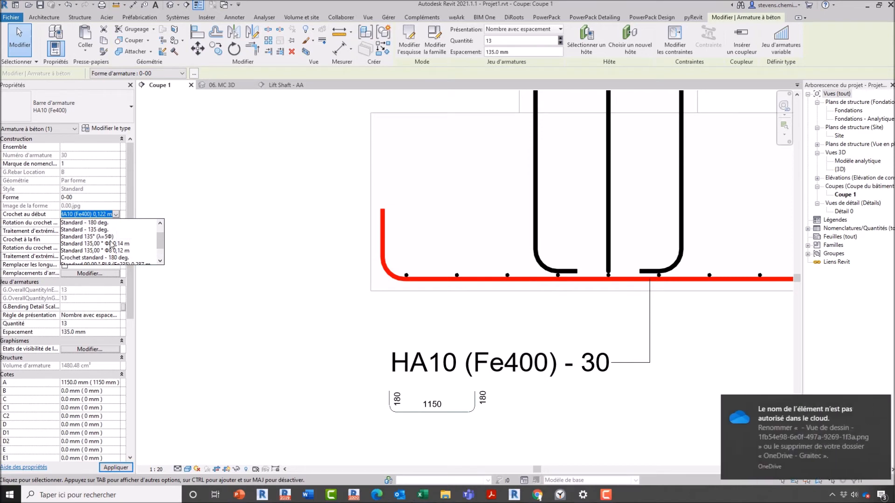
click(112, 243)
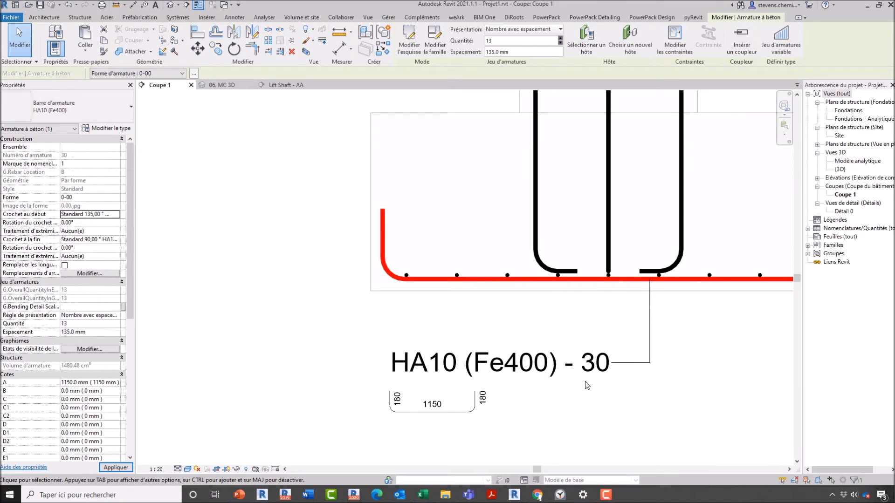
click(107, 239)
click(117, 240)
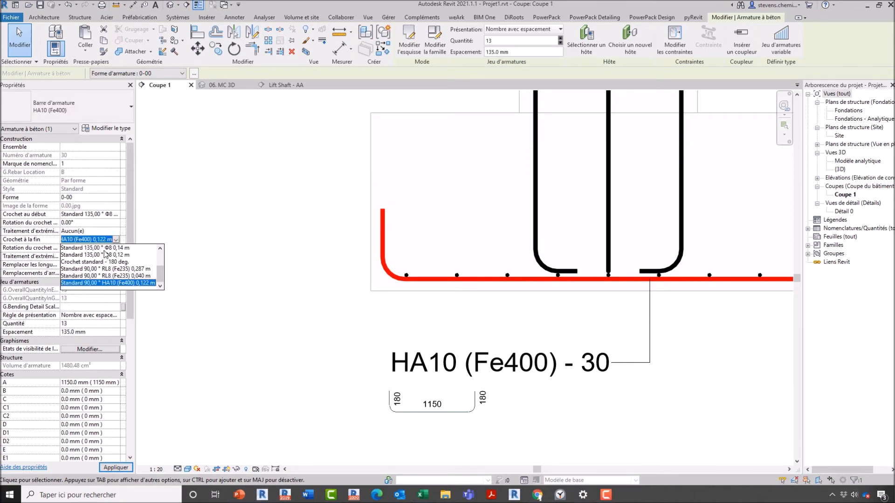
click(105, 255)
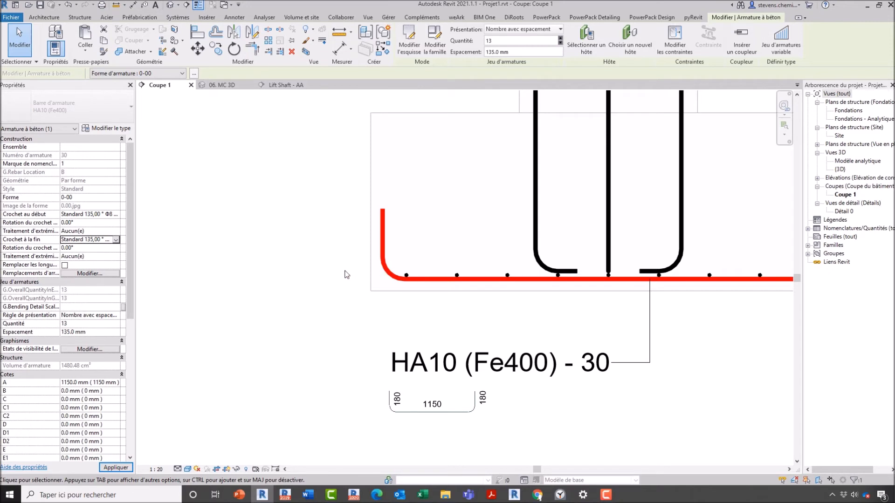
- Reposition the updated bottom bar bending detail beneath its tag text under the right footing
scroll(334, 278, down, 1)
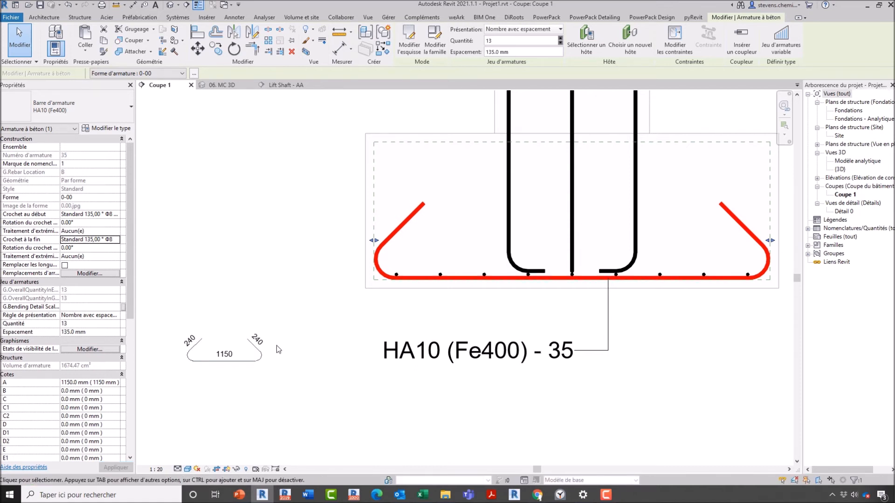
mouse_move(247, 367)
mouse_down()
mouse_move(436, 387)
mouse_move(480, 405)
mouse_up()
click(286, 300)
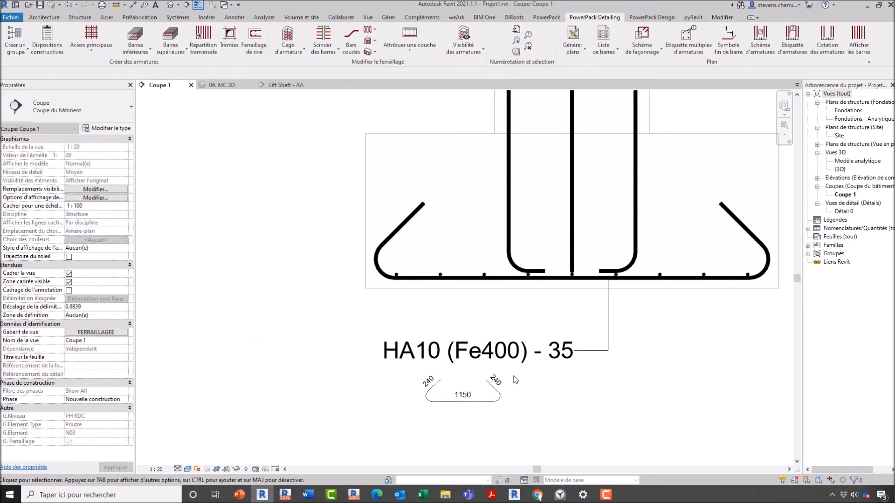
- Place a multi-rebar tag with bending detail on an HA6 (Fe500) stirrup just right of the beam opening, below the beam
scroll(403, 361, down, 3)
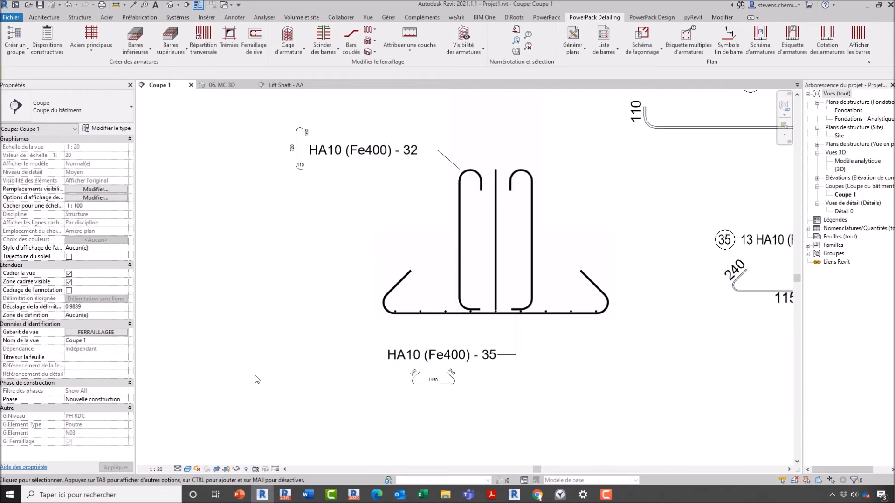
scroll(394, 348, down, 1)
middle_drag(420, 252, 507, 261)
scroll(478, 252, down, 3)
middle_drag(378, 248, 518, 338)
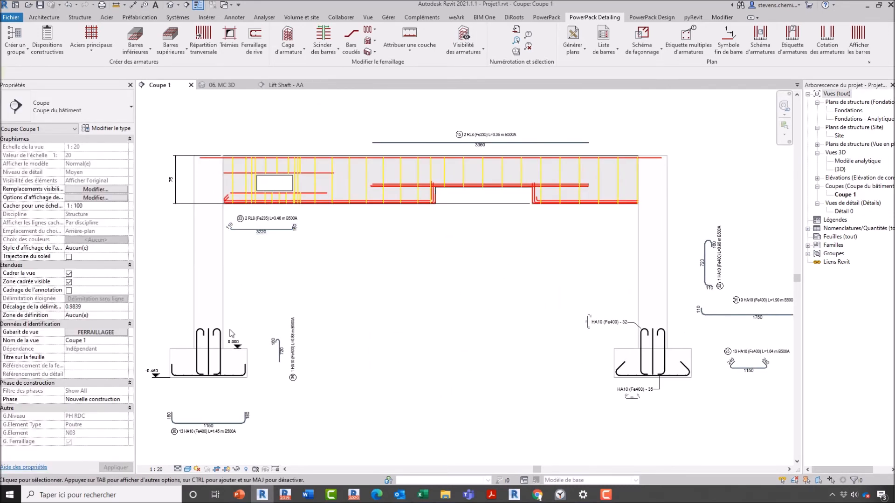
scroll(231, 334, up, 1)
middle_drag(375, 340, 571, 236)
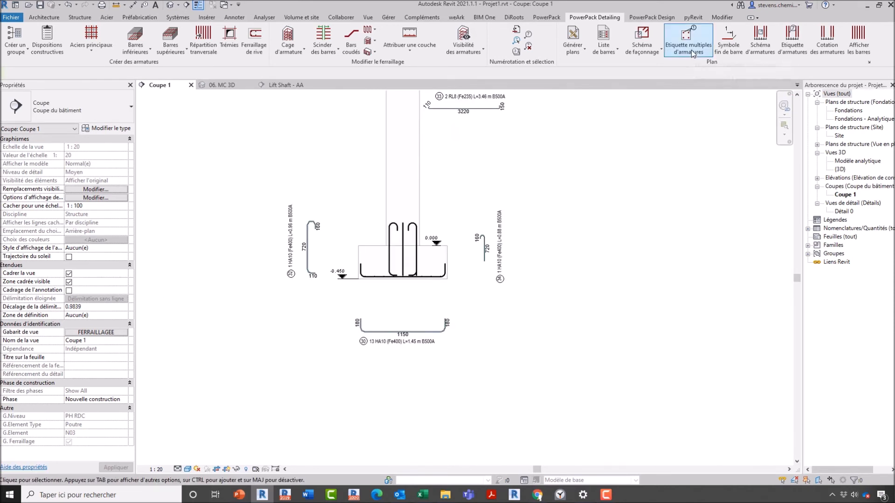
middle_drag(577, 172, 598, 221)
scroll(562, 148, up, 1)
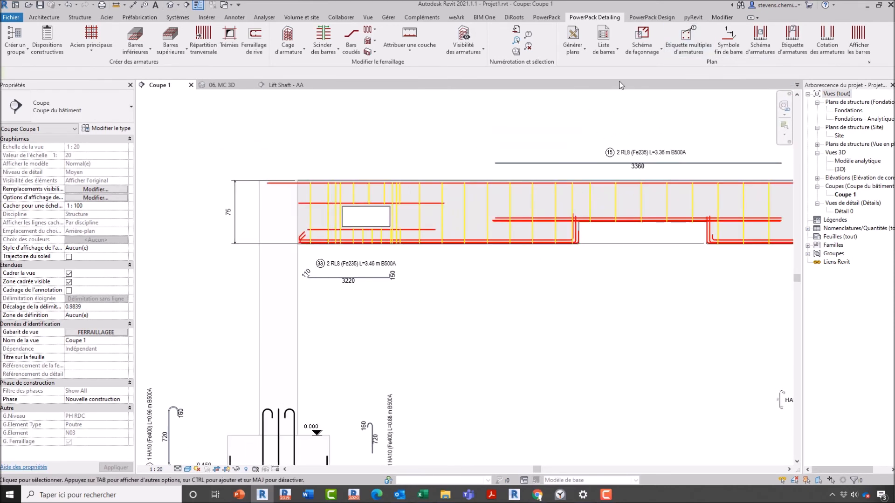
click(647, 52)
scroll(466, 241, up, 1)
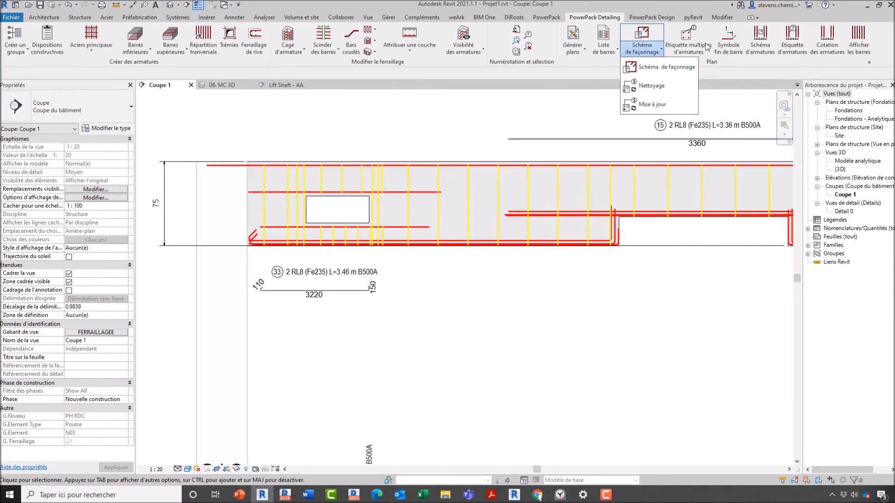
click(667, 66)
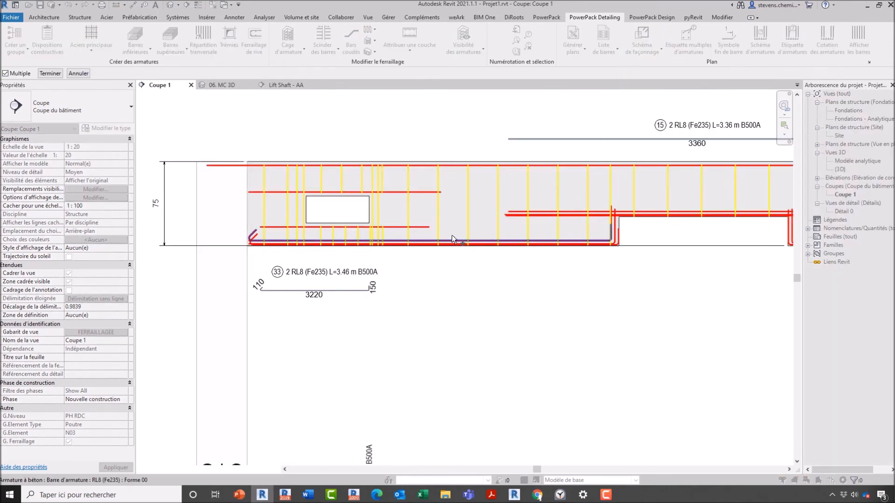
click(465, 226)
key(Escape)
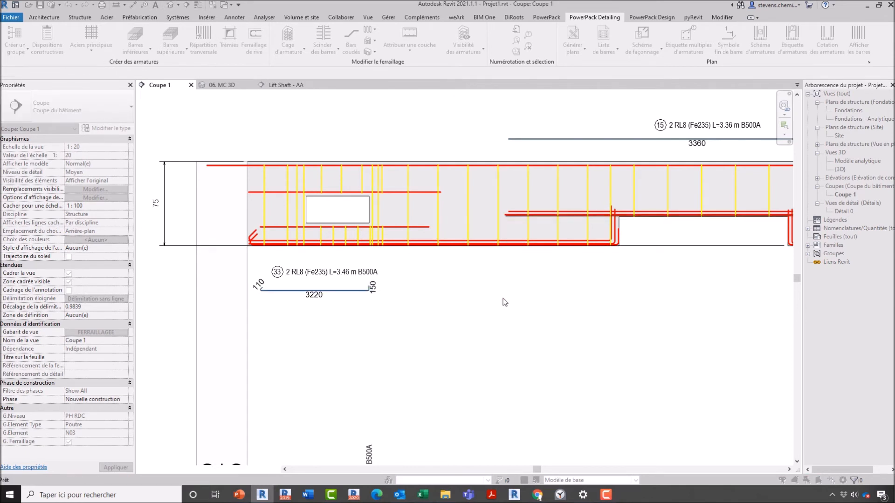
click(505, 303)
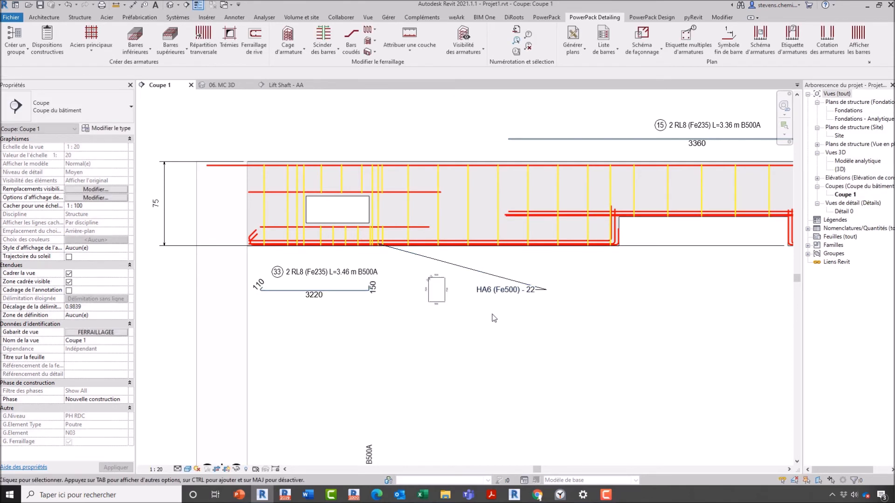
- Relocate the elbow of the HA6 (Fe500) - 22 tag's leader to the left of the tag text
scroll(547, 294, up, 3)
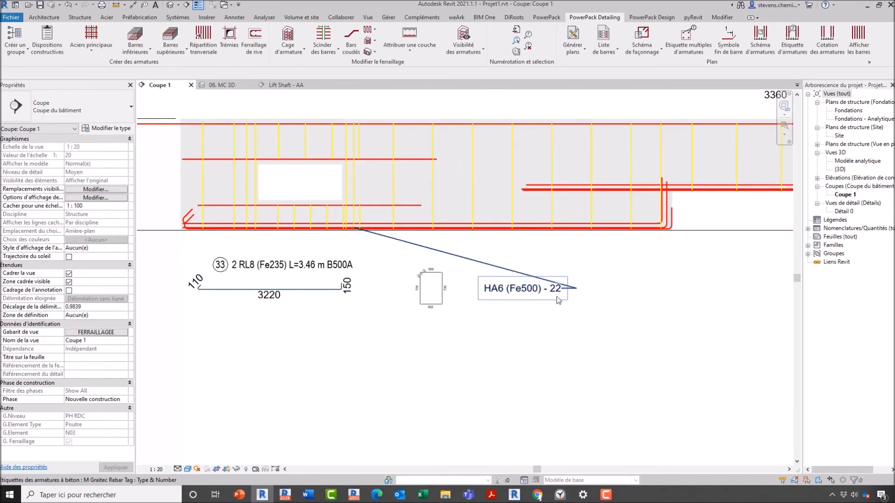
click(579, 291)
drag(578, 291, 369, 287)
click(473, 304)
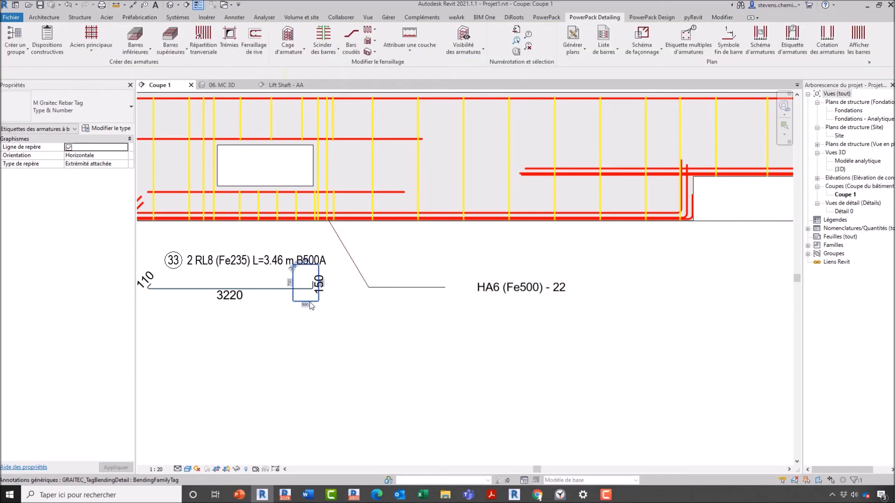
- Move the stirrup's bending detail to just right of the HA6 (Fe500) - 22 tag text
click(318, 301)
drag(319, 301, 613, 307)
key(Escape)
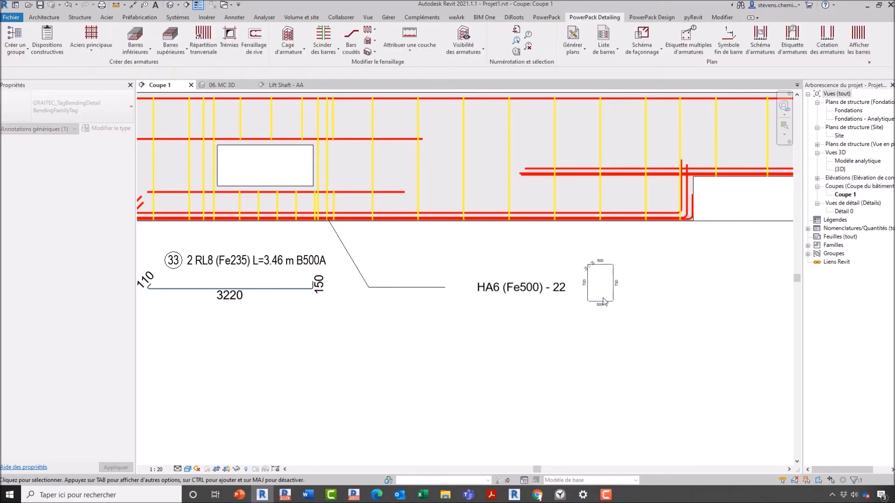
scroll(597, 290, up, 2)
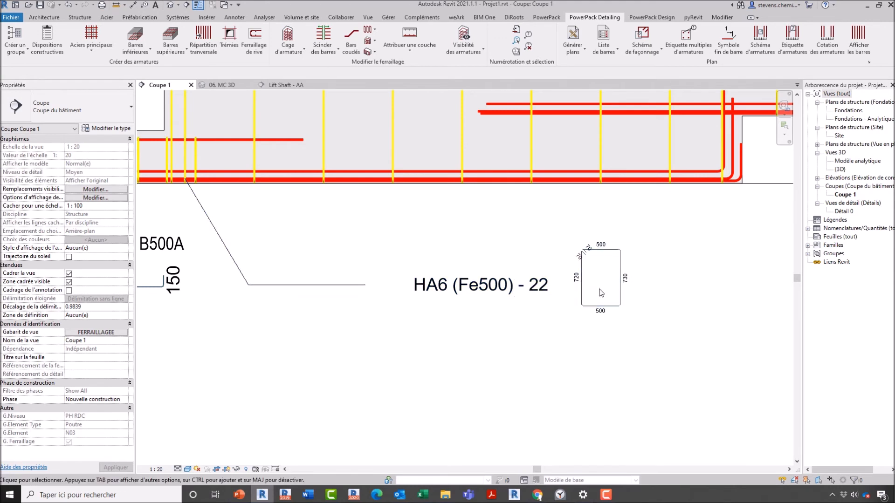
scroll(553, 267, down, 1)
scroll(554, 266, down, 2)
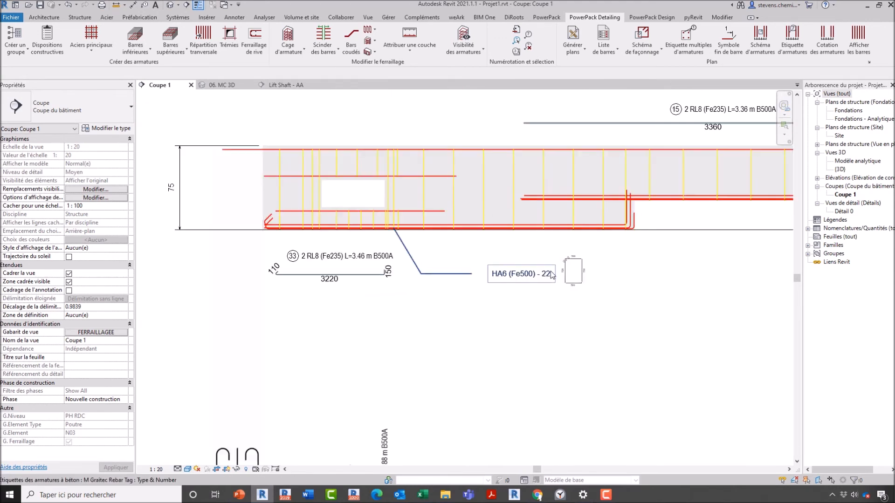
scroll(550, 275, down, 1)
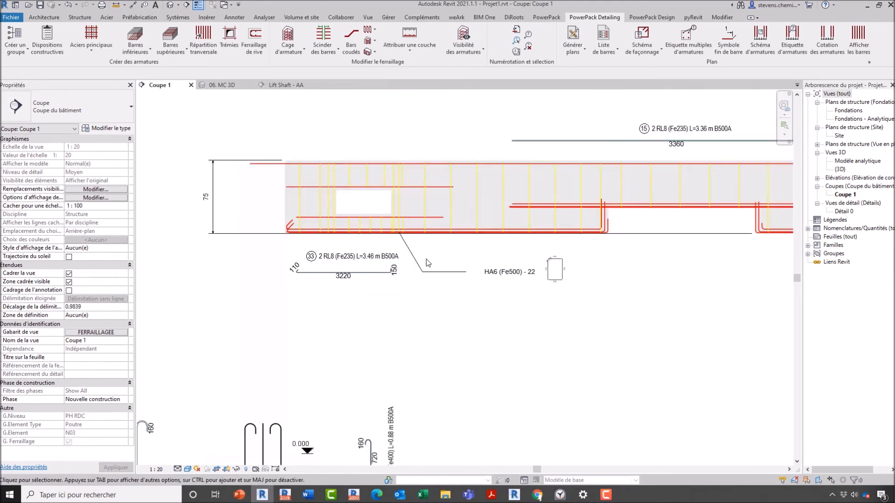
- Review the detail settings in the reinforcement configuration, including the family-based tag mechanism G_Bending detail tag
middle_drag(467, 303, 449, 273)
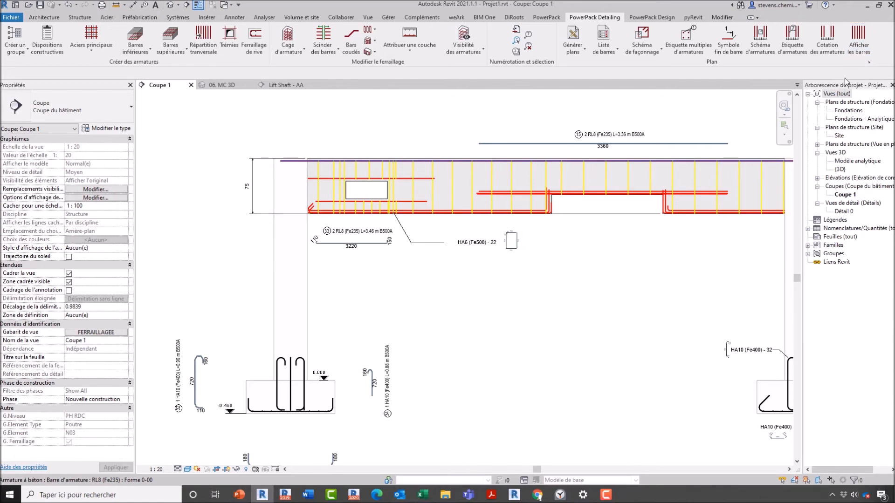
click(870, 64)
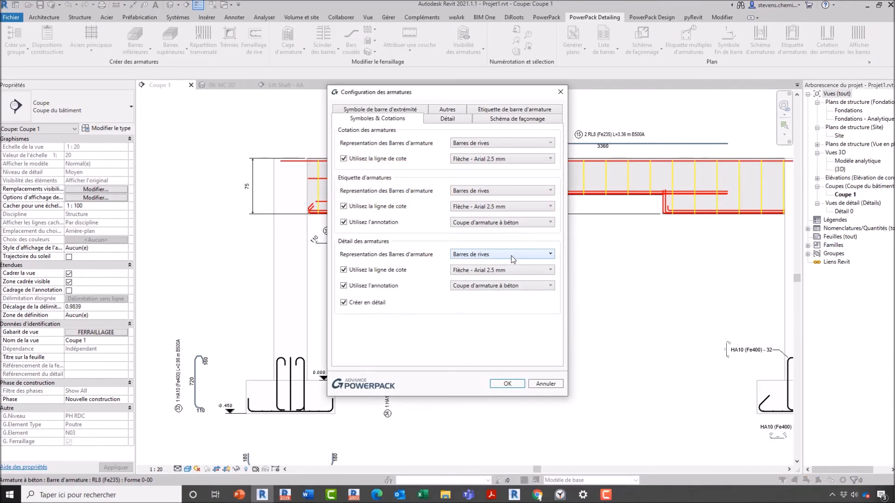
click(459, 120)
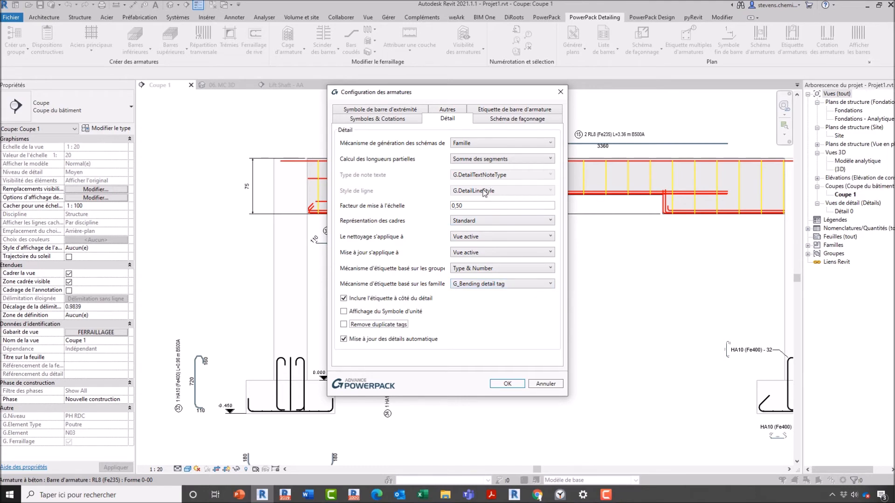
click(510, 286)
click(510, 288)
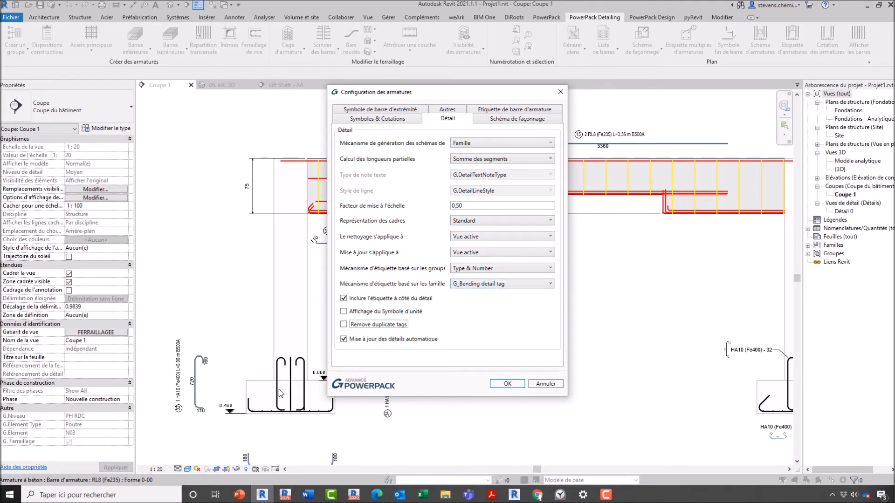
click(554, 383)
- Set the number 34 bending detail tag beside the left footing to horizontal orientation and move it below its bending detail
middle_drag(330, 404, 387, 317)
scroll(449, 329, up, 1)
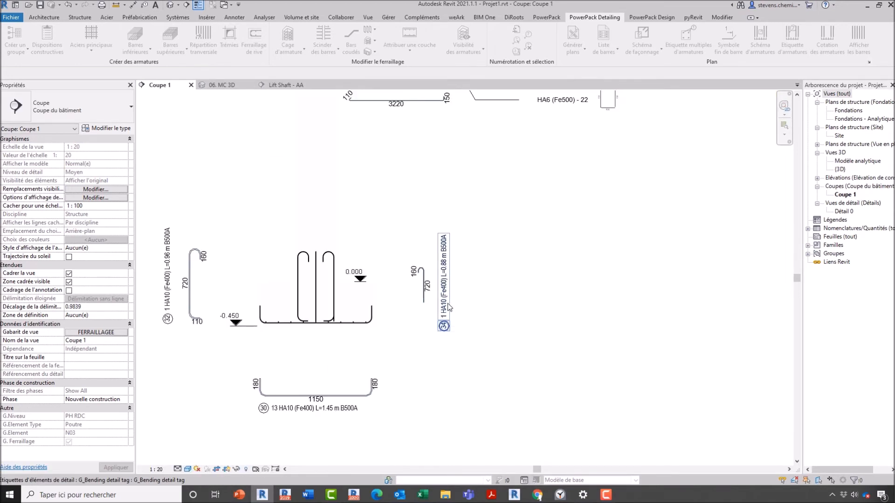
click(449, 306)
click(122, 155)
click(111, 164)
drag(443, 294, 448, 321)
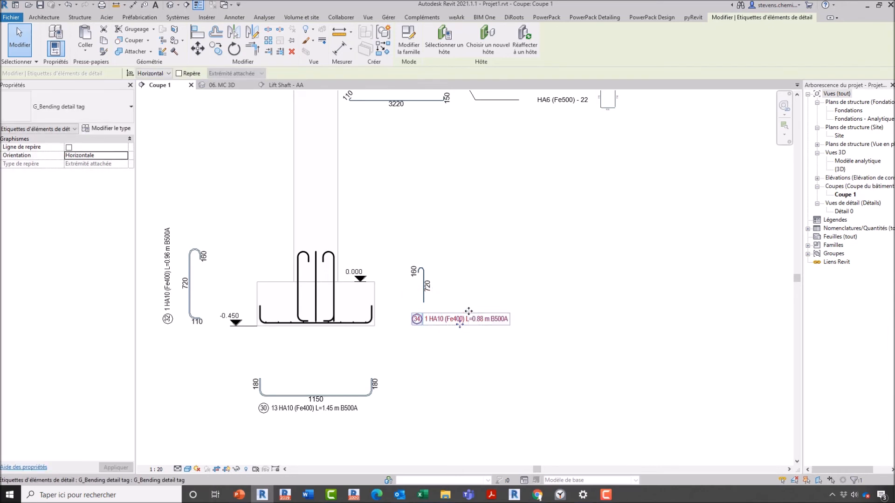
key(Escape)
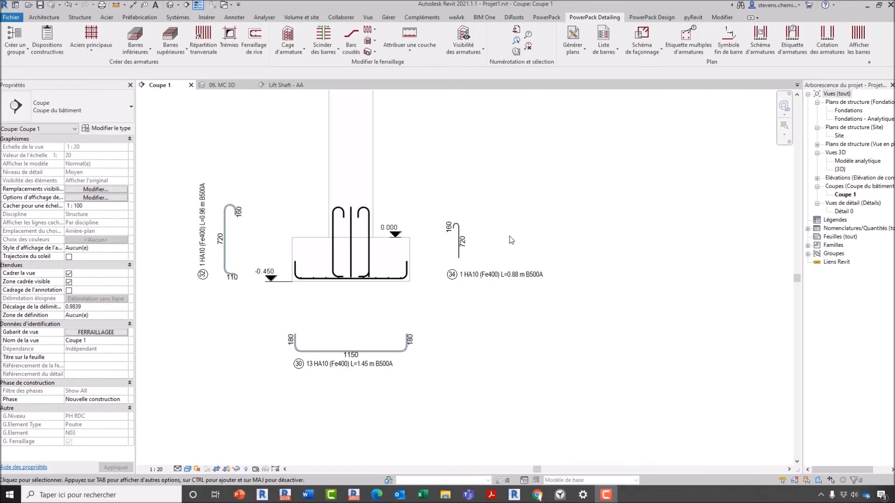
- Switch to the G_P4R_Detailling_SDE project, open the R07. Roof 1 3D view and close the Lift Shaft - AA section
middle_drag(527, 269, 521, 290)
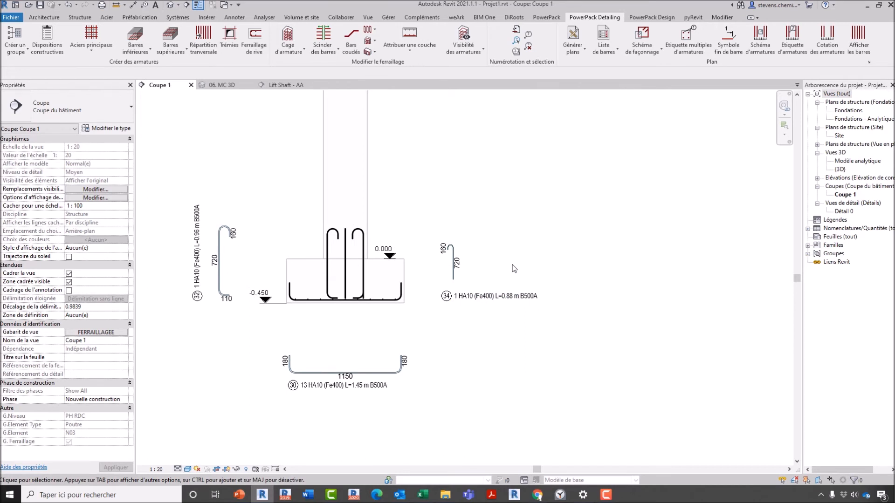
click(287, 84)
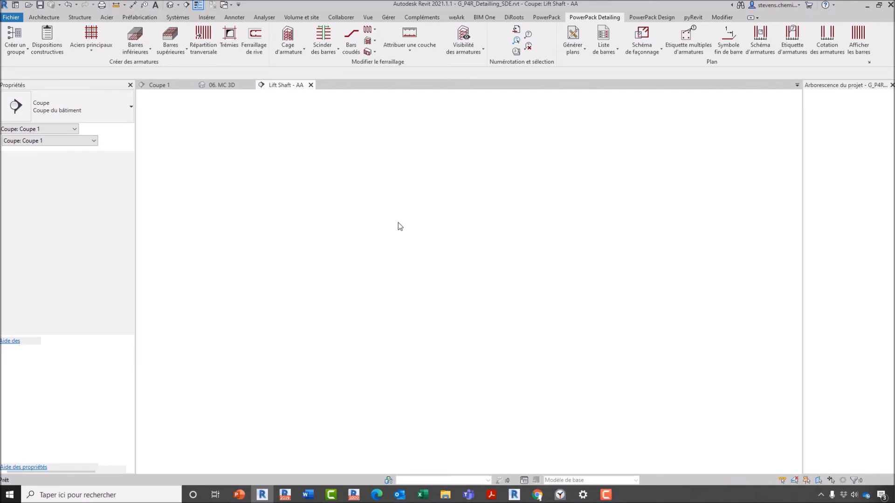
scroll(399, 222, down, 2)
scroll(699, 178, down, 1)
middle_drag(699, 178, 611, 278)
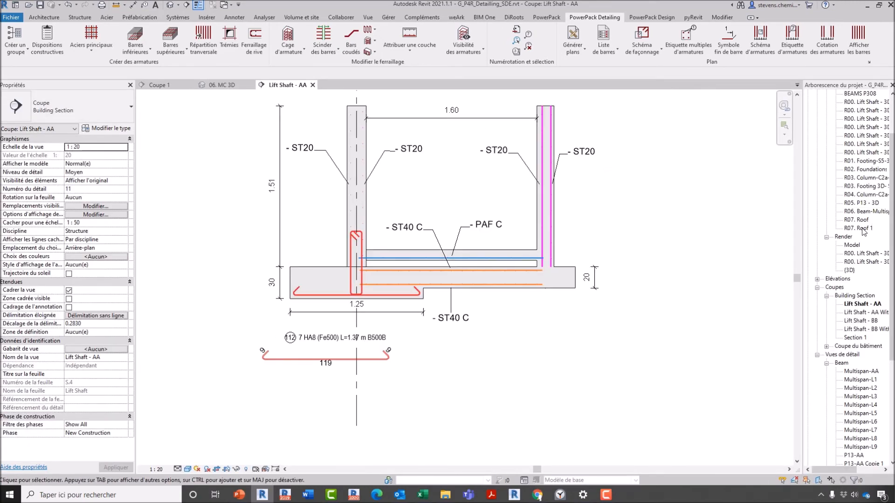
scroll(864, 232, up, 3)
double_click(860, 287)
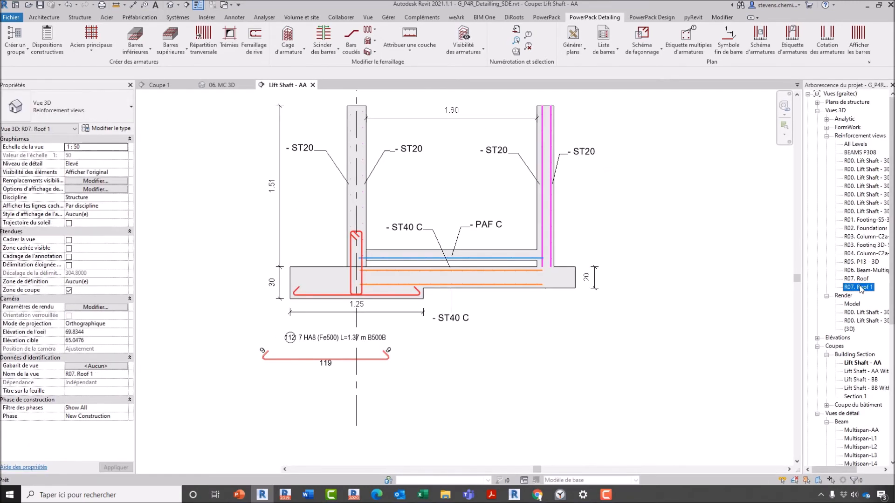
shift+middle_drag(585, 308, 402, 280)
click(311, 85)
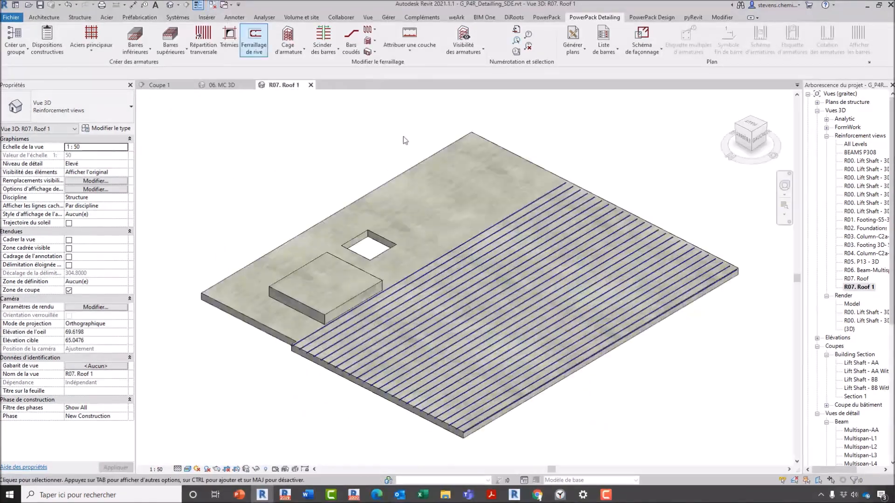
- Open the R-Level 3 plan from the structural reinforcement plans
click(818, 102)
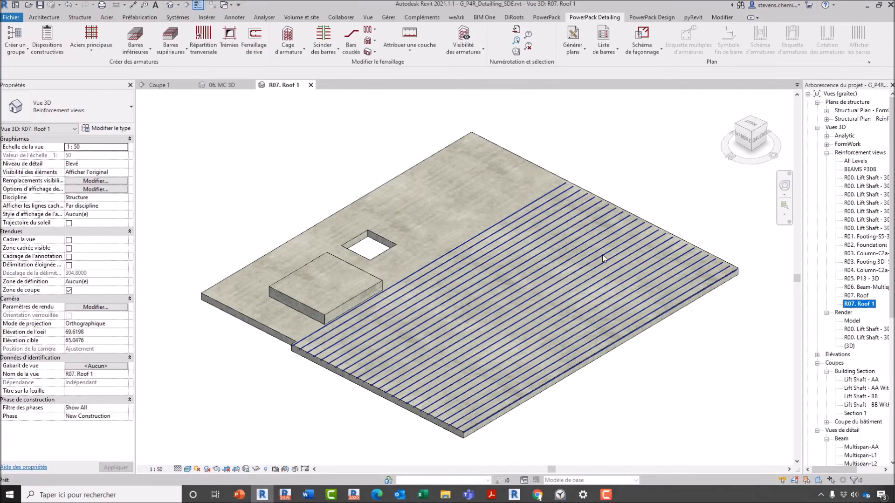
click(827, 118)
double_click(856, 177)
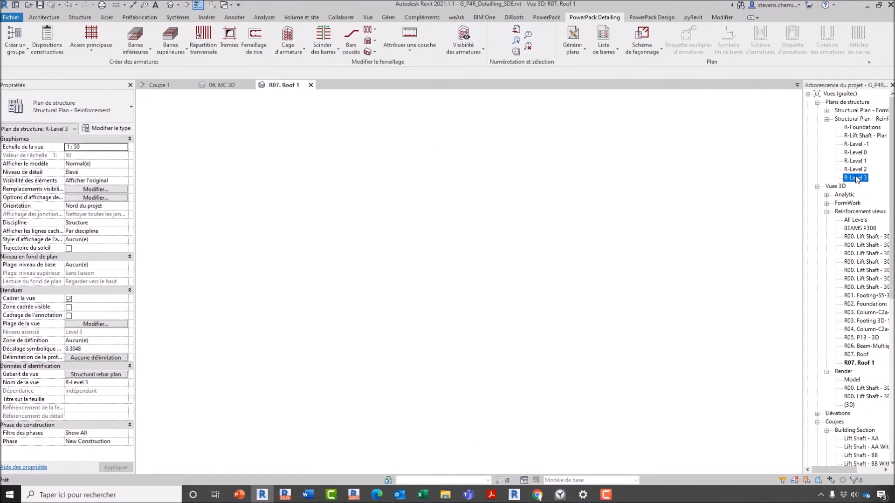
scroll(411, 419, up, 2)
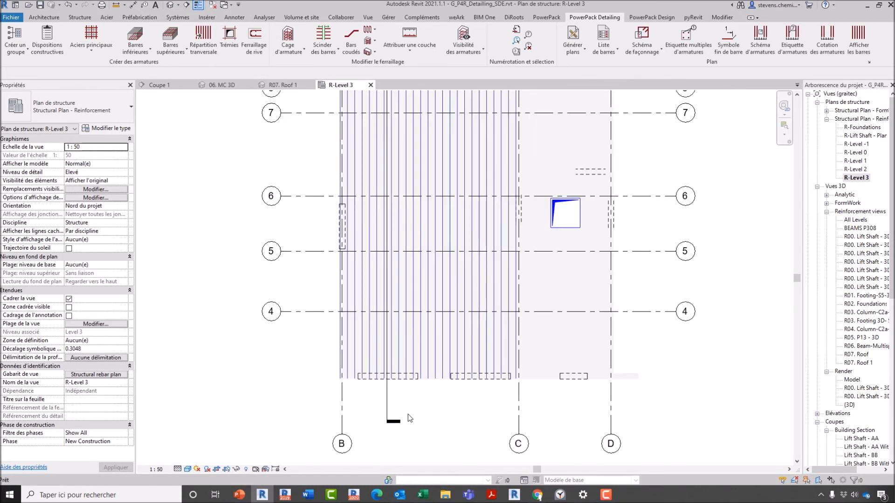
- Hide the section line running between grids B and C in the plan
right_click(390, 398)
mouse_move(466, 174)
click(546, 230)
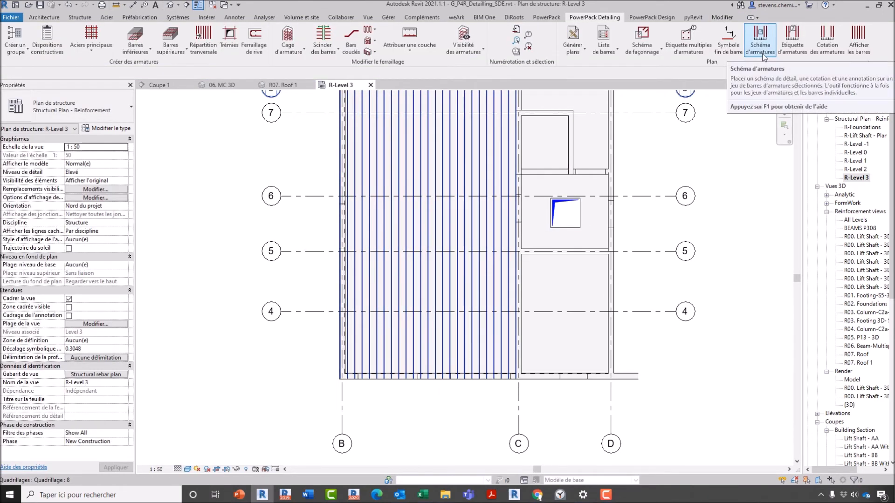
- Place a reinforcement detail with its dimension and annotation on the HA14 (Fe500) bar set of the slab between grids B and C
middle_drag(380, 185, 385, 239)
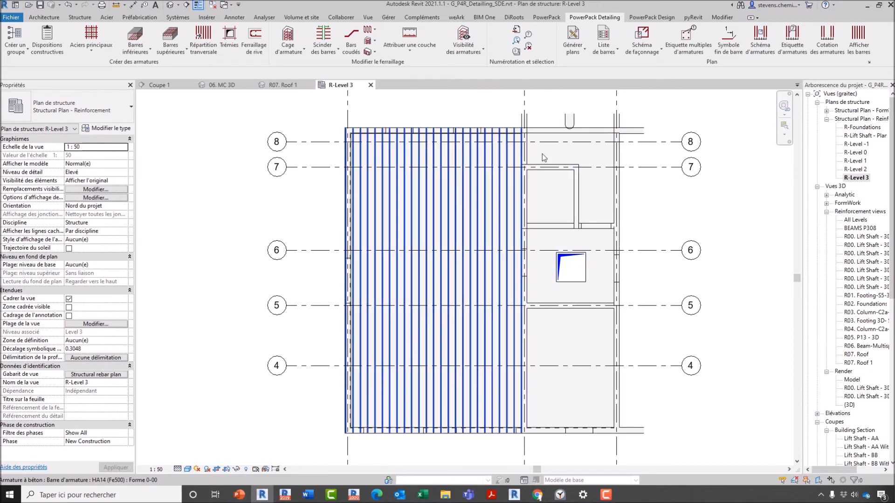
click(755, 46)
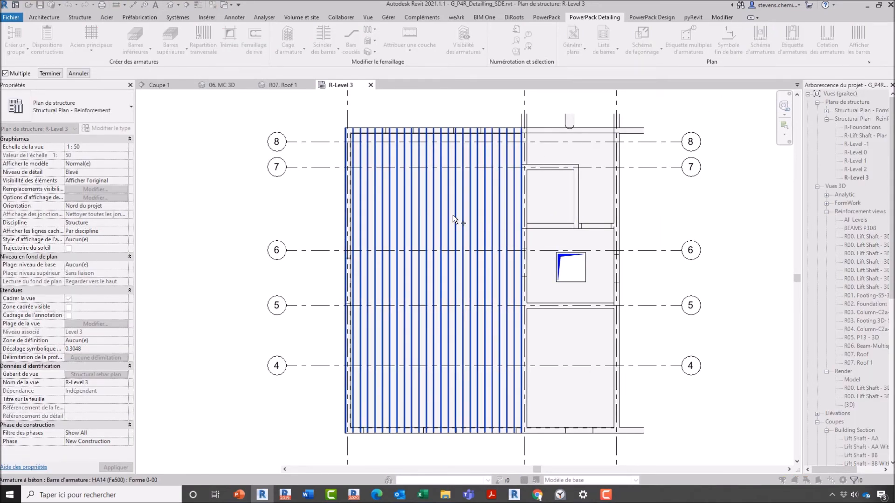
click(452, 215)
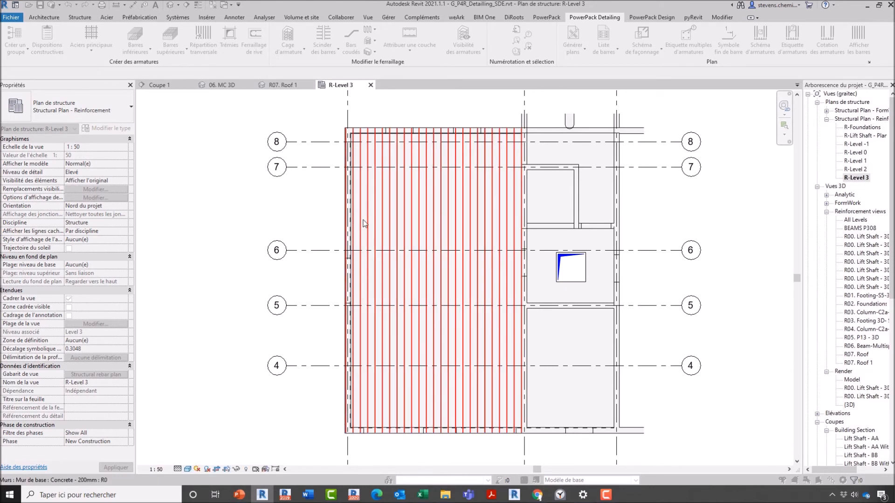
scroll(435, 131, up, 2)
scroll(432, 138, up, 3)
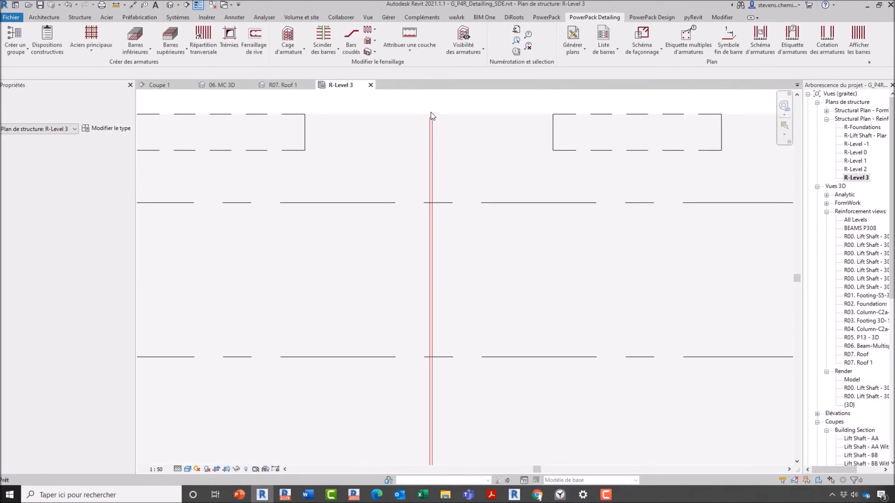
scroll(433, 216, down, 2)
middle_drag(434, 374, 424, 99)
middle_drag(420, 282, 420, 101)
scroll(420, 101, down, 5)
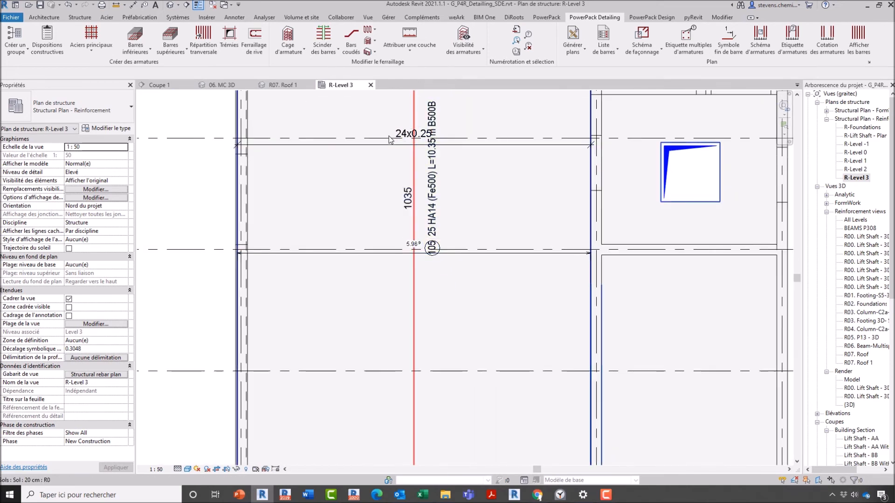
- Move the HA14 bending detail tag farther to the right of the detailed bar
click(440, 178)
drag(441, 174, 470, 186)
click(441, 171)
middle_drag(436, 214, 444, 280)
scroll(424, 187, down, 1)
scroll(423, 186, up, 3)
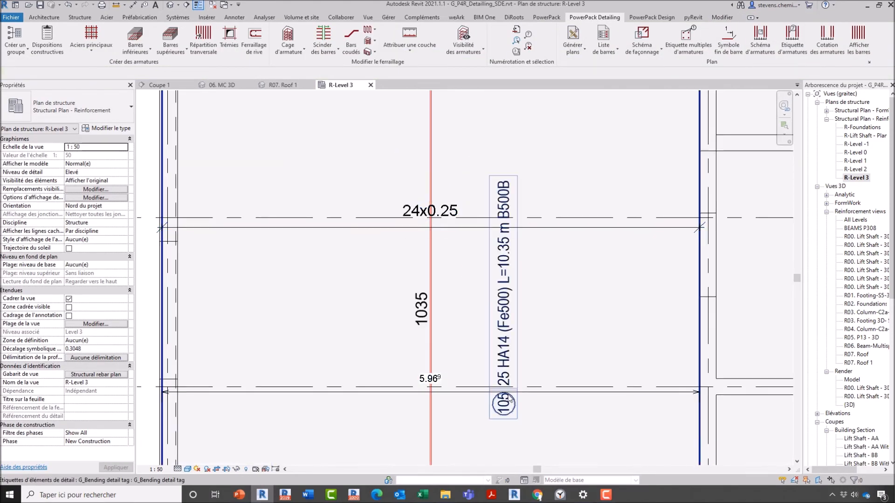
scroll(451, 318, down, 2)
scroll(431, 117, down, 1)
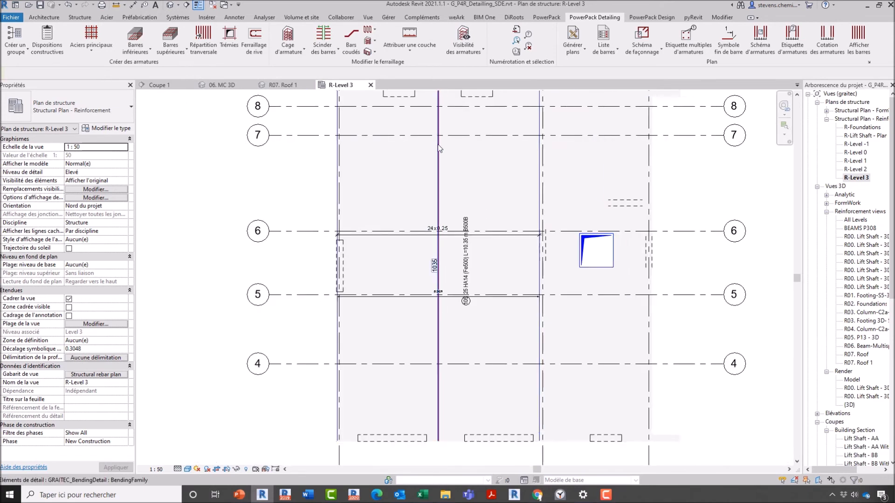
- In the R07. Roof 1 view, set the slab bar set's start and end hooks to Standard 135,00 ° RL8 (Fe215) 0,04 m
click(298, 84)
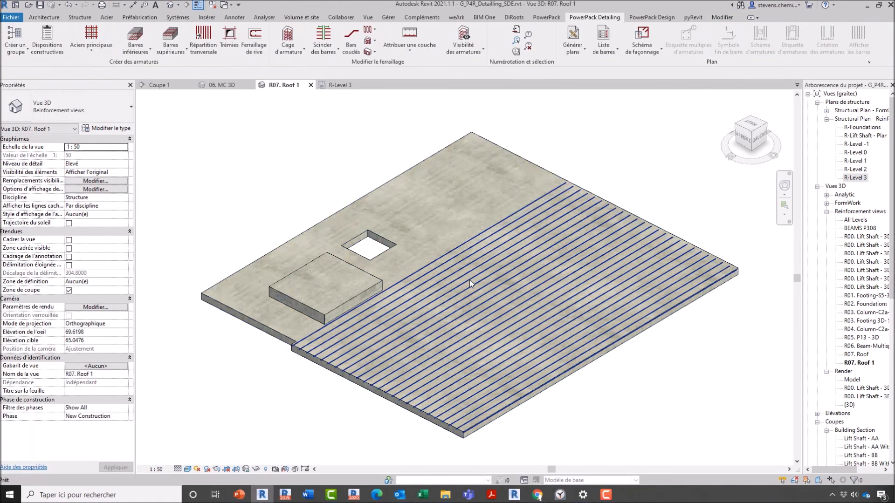
click(449, 275)
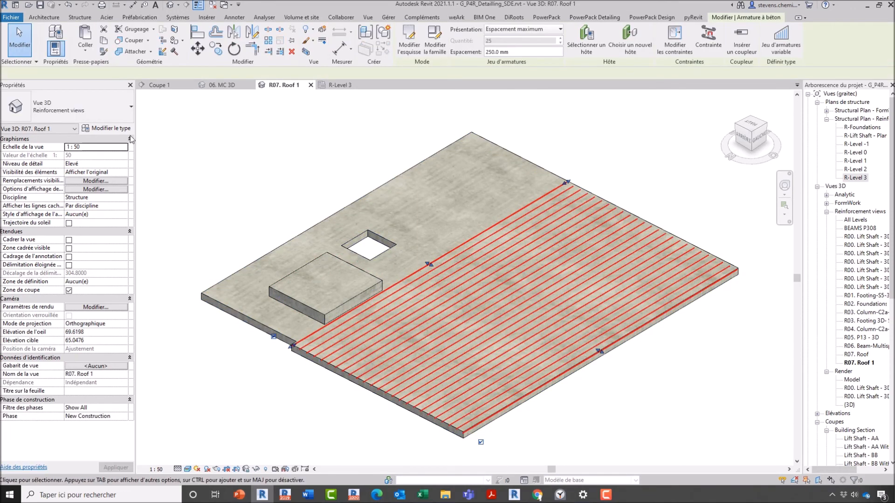
click(116, 240)
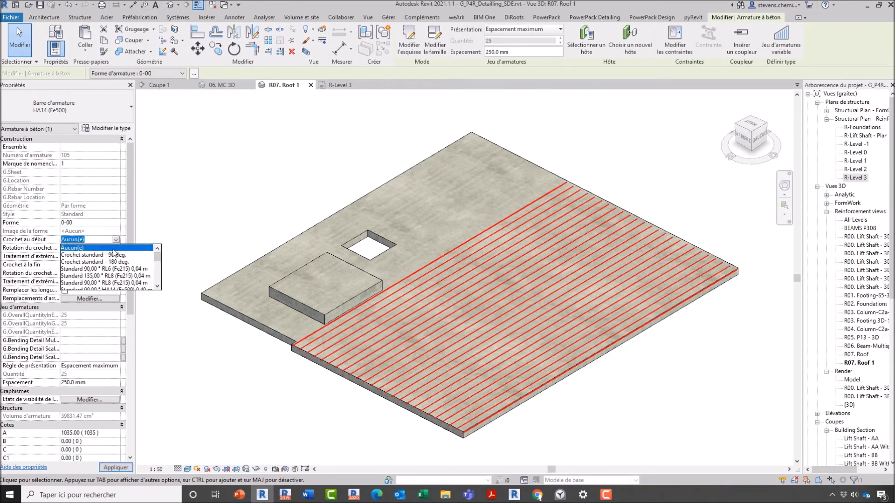
scroll(135, 255, down, 2)
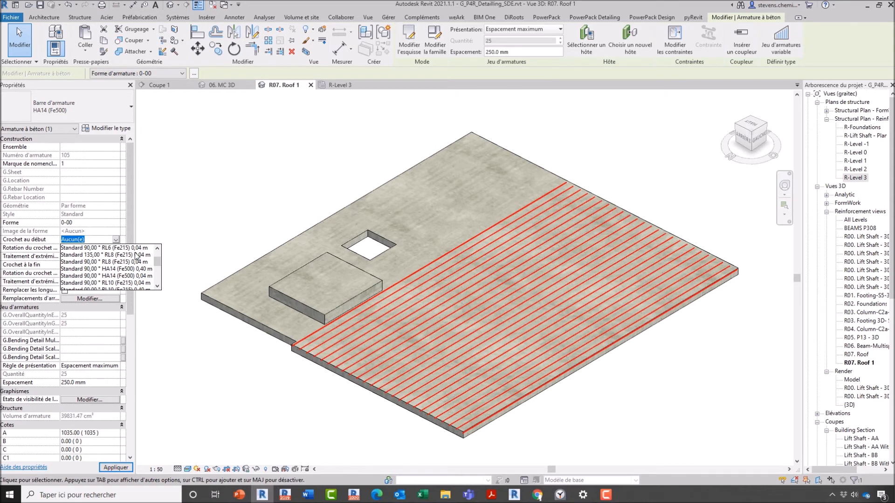
scroll(136, 256, down, 3)
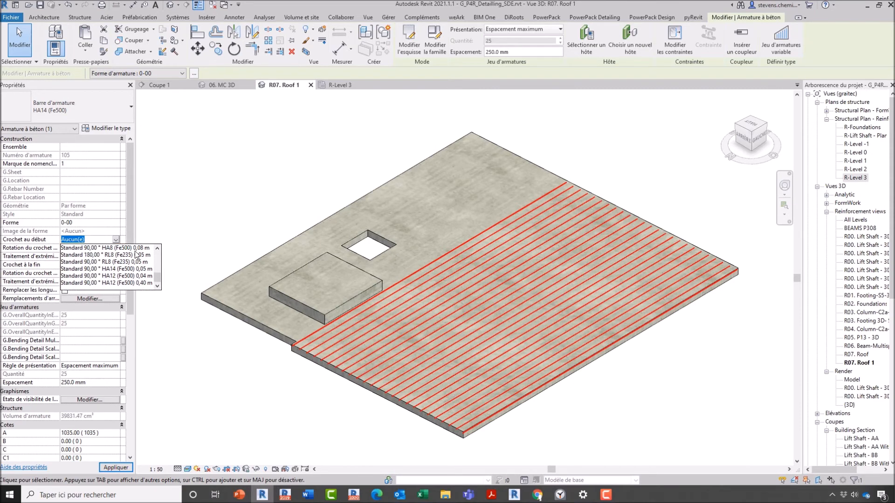
scroll(135, 256, up, 4)
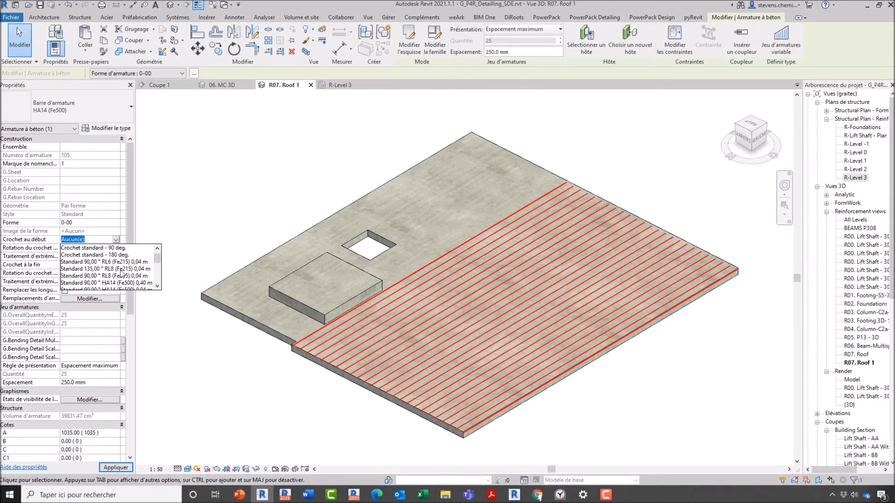
click(120, 269)
click(117, 266)
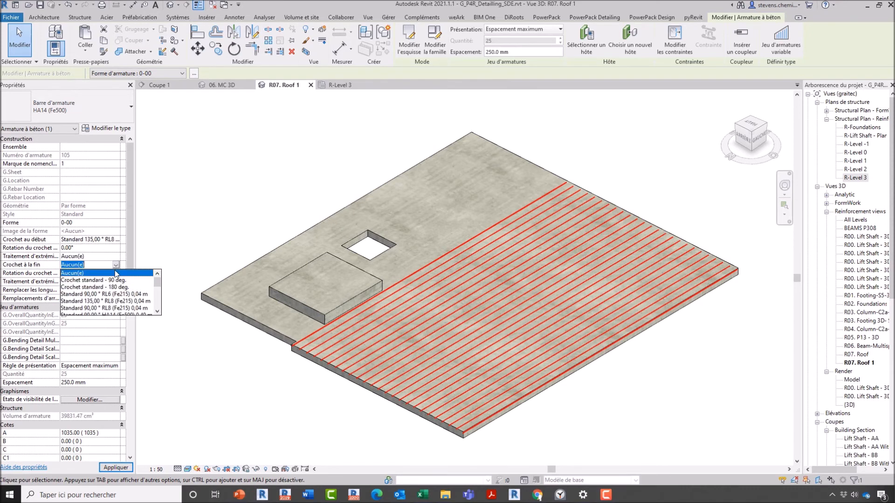
click(110, 281)
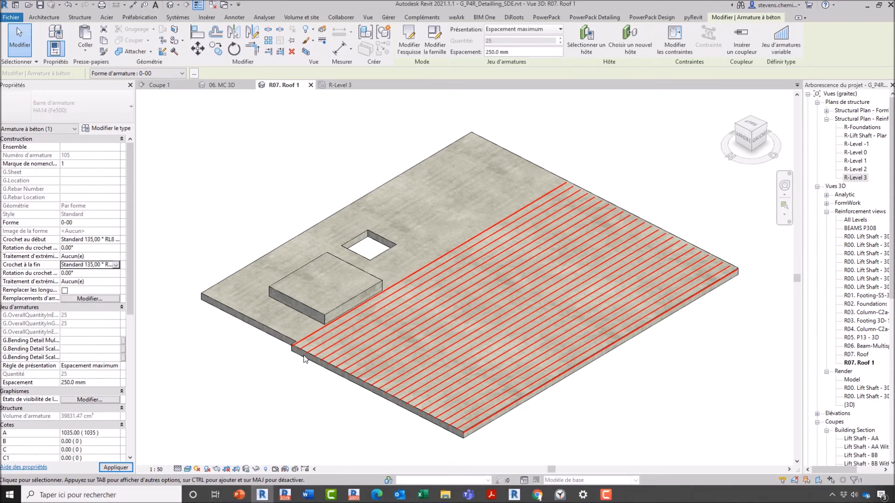
- Return to the R-Level 3 plan and move the overall distribution dimension line down, between grids 5 and 4
scroll(301, 354, up, 2)
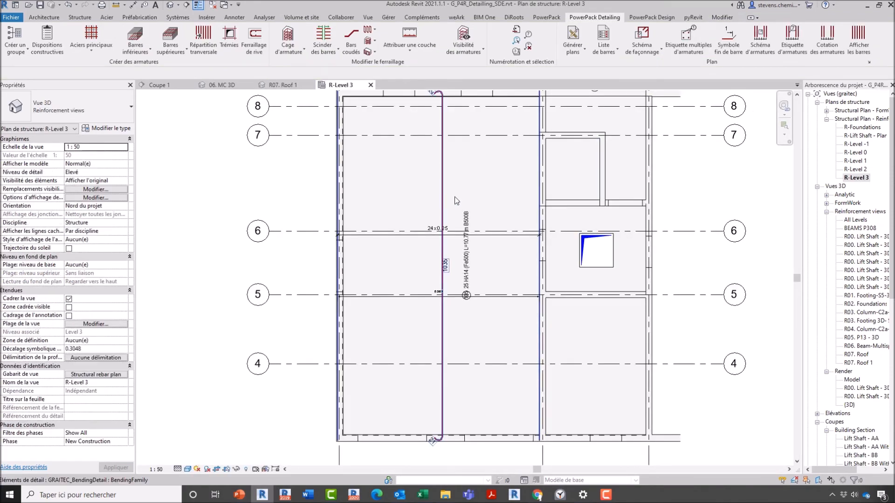
scroll(462, 140, up, 4)
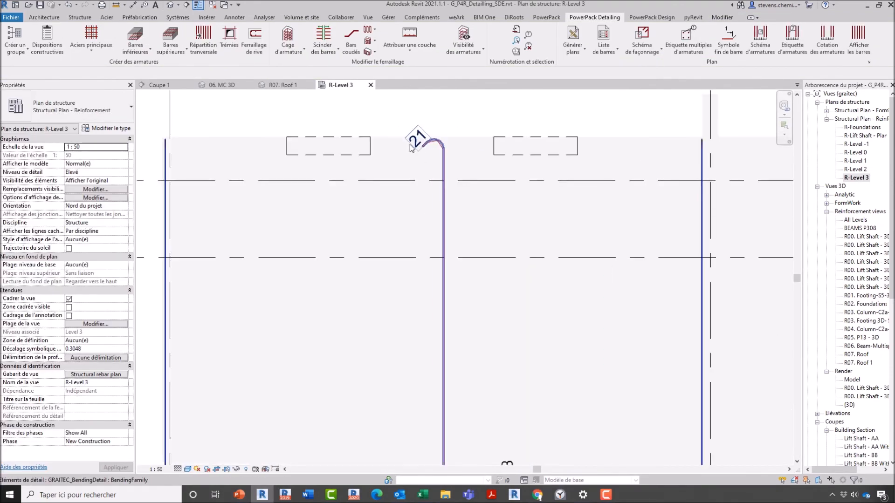
scroll(439, 180, down, 1)
middle_drag(418, 404, 399, 154)
middle_drag(414, 278, 418, 198)
scroll(386, 267, down, 1)
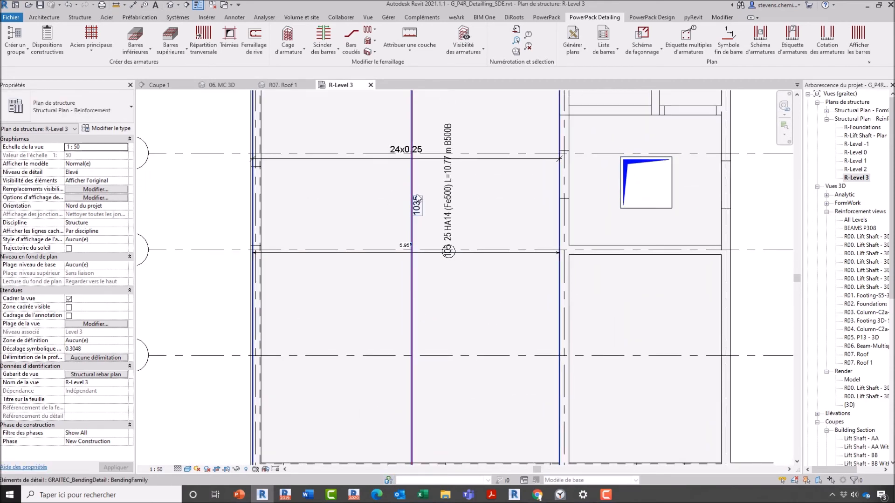
click(355, 254)
drag(353, 253, 369, 277)
key(Escape)
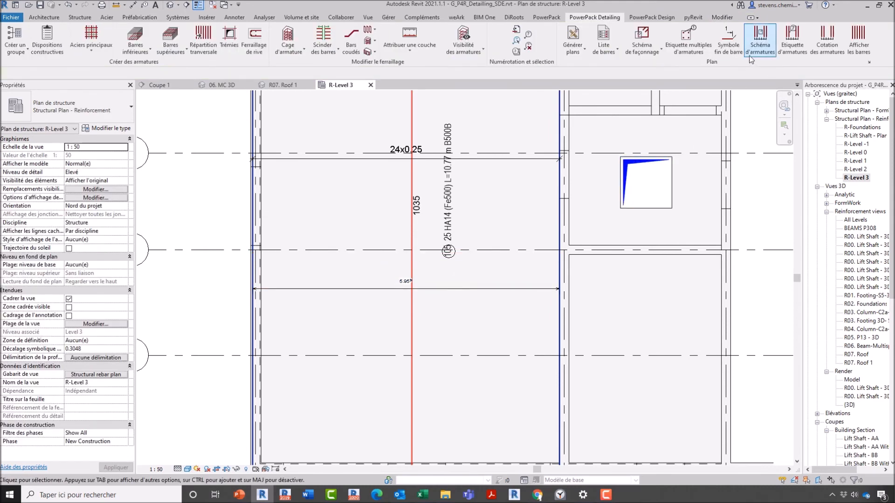
- Move the HA14 bending detail tag closer to the detailed bar and slightly lower
mouse_move(419, 125)
middle_down()
mouse_move(444, 286)
mouse_move(442, 198)
middle_up()
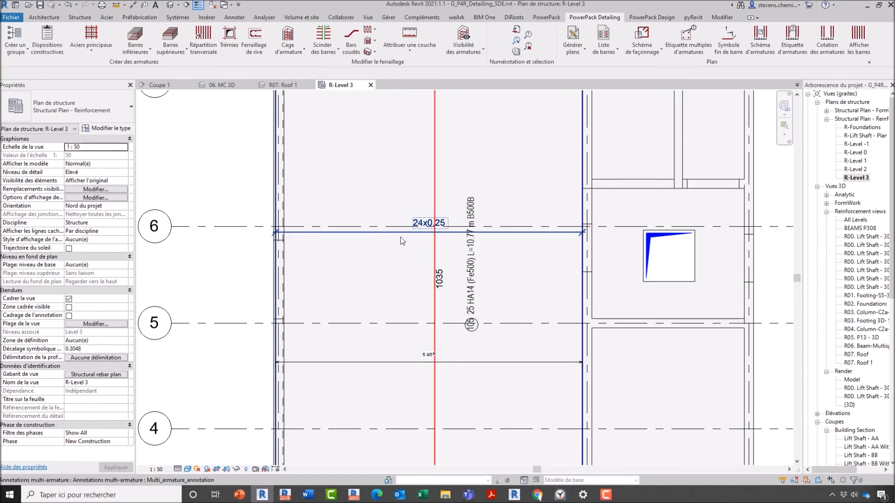
click(386, 235)
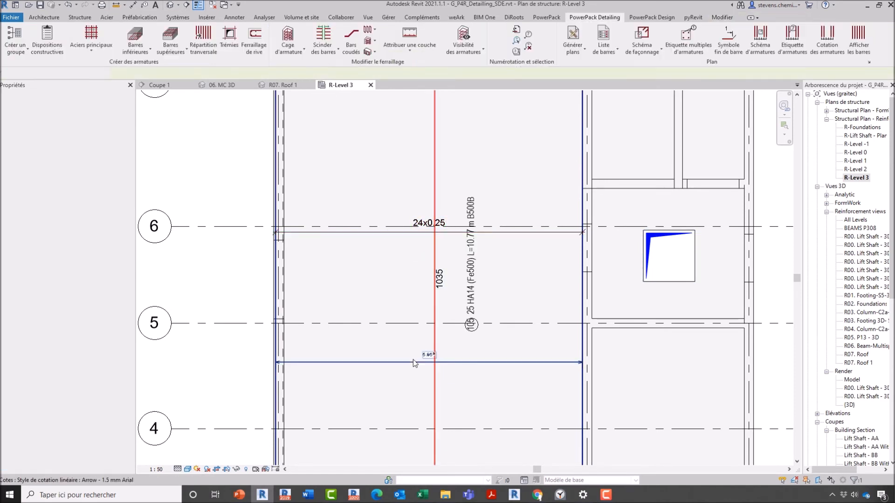
click(269, 366)
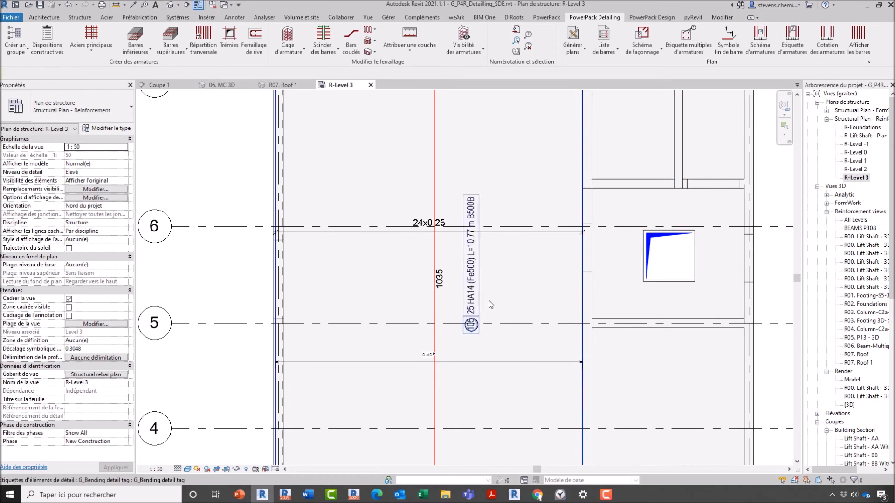
click(471, 295)
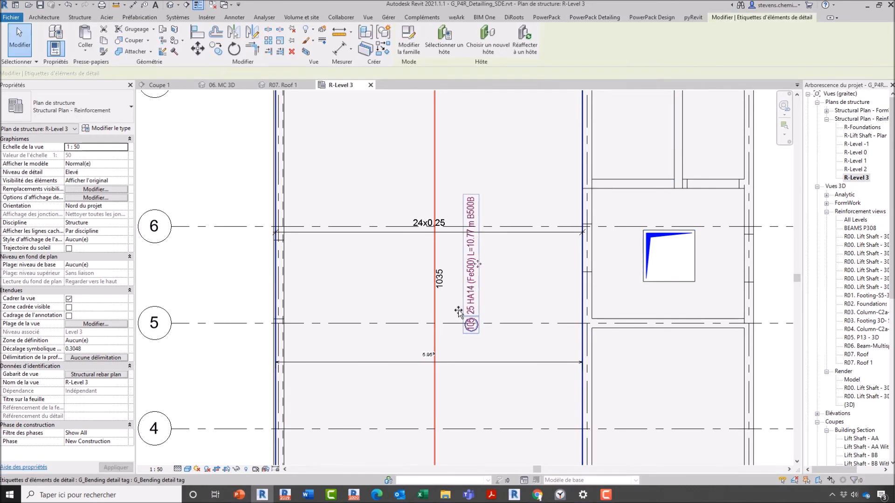
drag(471, 295, 452, 315)
key(Escape)
scroll(538, 281, down, 2)
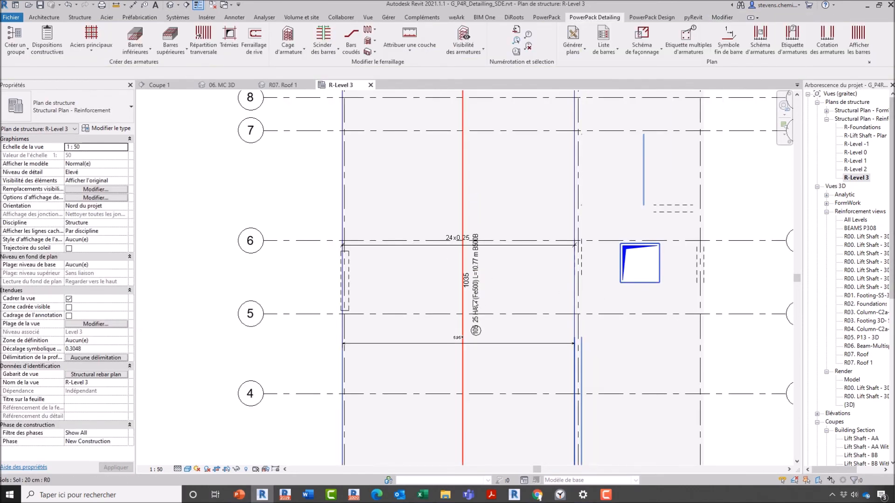
- Open the P13-AA beam detail view
scroll(829, 373, down, 2)
scroll(832, 372, down, 6)
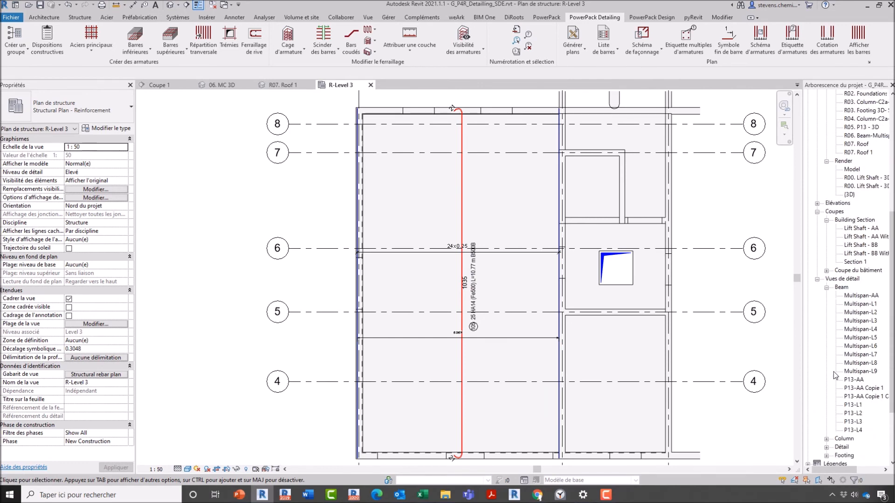
double_click(856, 381)
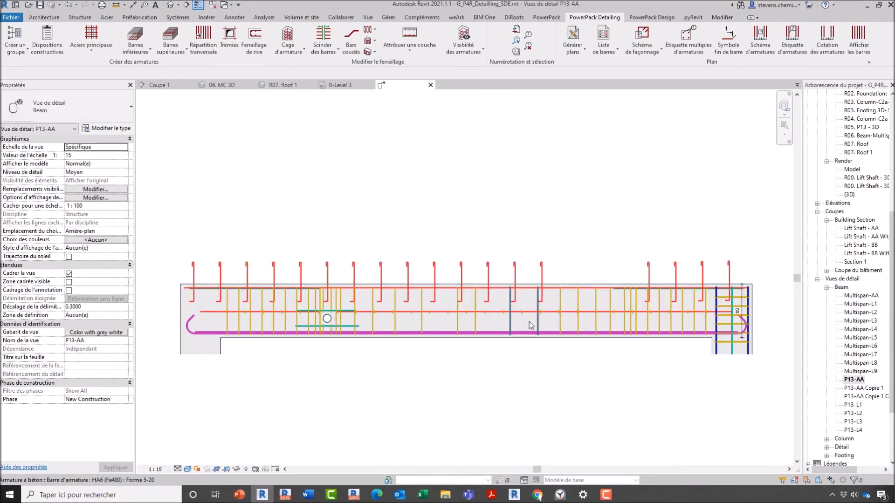
- Generate the bending detail with its tag and distribution dimensions for the set of three HA6 stirrups toward the beam's right end
scroll(580, 326, up, 3)
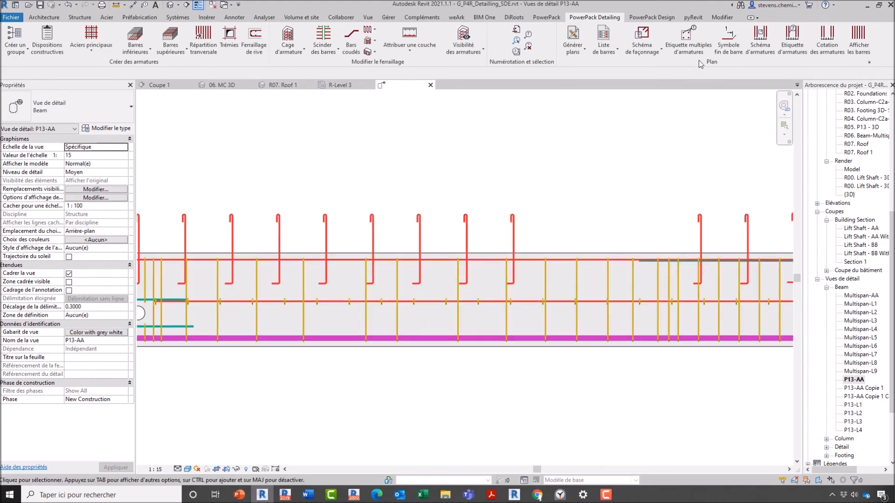
click(755, 49)
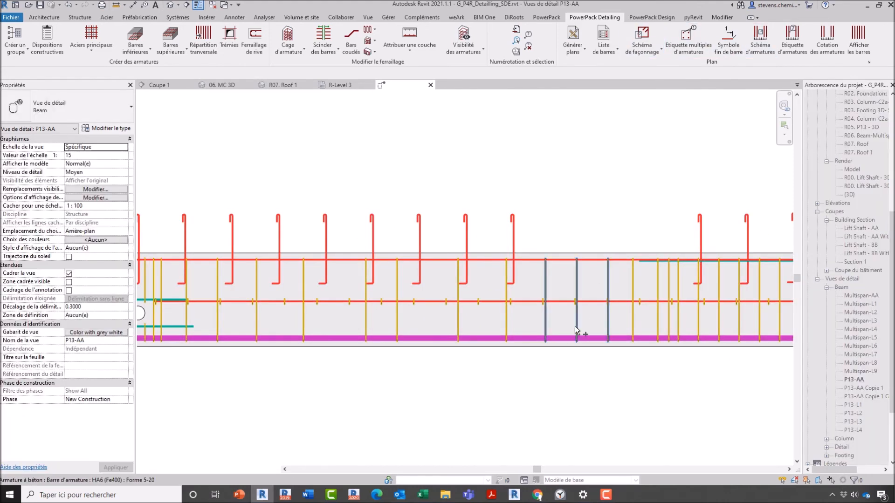
click(576, 326)
key(Escape)
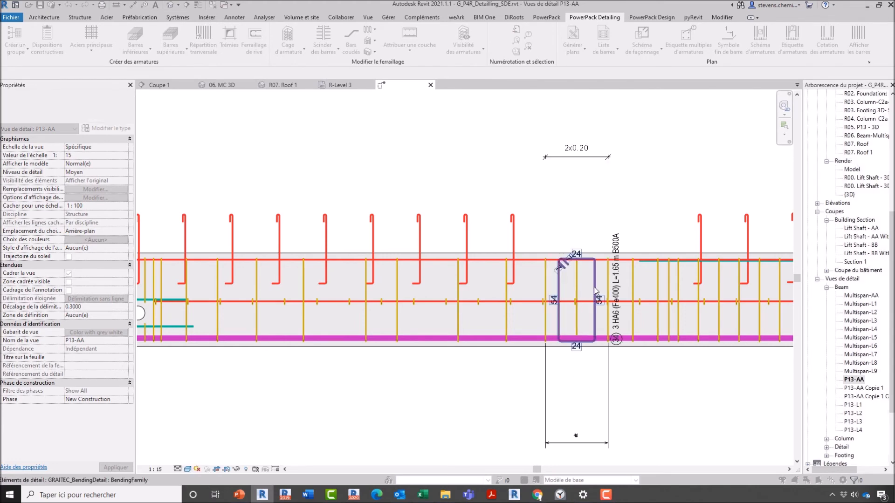
- Lower the stirrups' 2x0.20 distribution annotation toward the beam's top edge and raise their 40 dimension line close beneath the beam
drag(579, 158, 583, 226)
click(600, 357)
middle_drag(584, 326, 570, 257)
click(582, 376)
drag(578, 375, 577, 302)
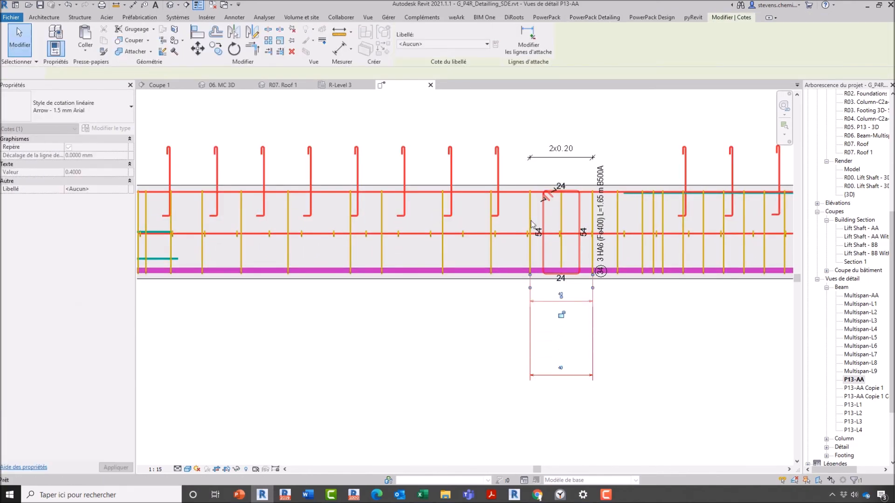
key(Escape)
- Move the HA6 stirrup bending detail out of the beam to sit above the 2x0.20 distribution annotation
click(574, 226)
drag(575, 227, 567, 114)
middle_drag(581, 205, 571, 293)
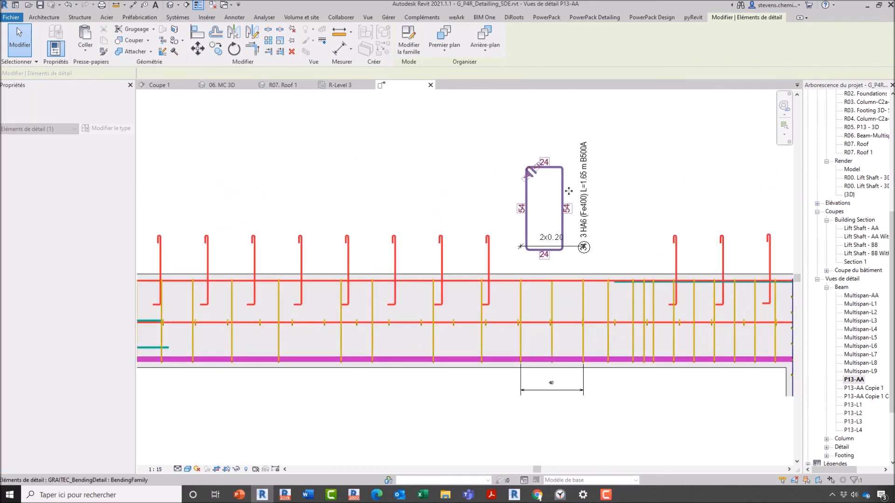
drag(563, 185, 580, 144)
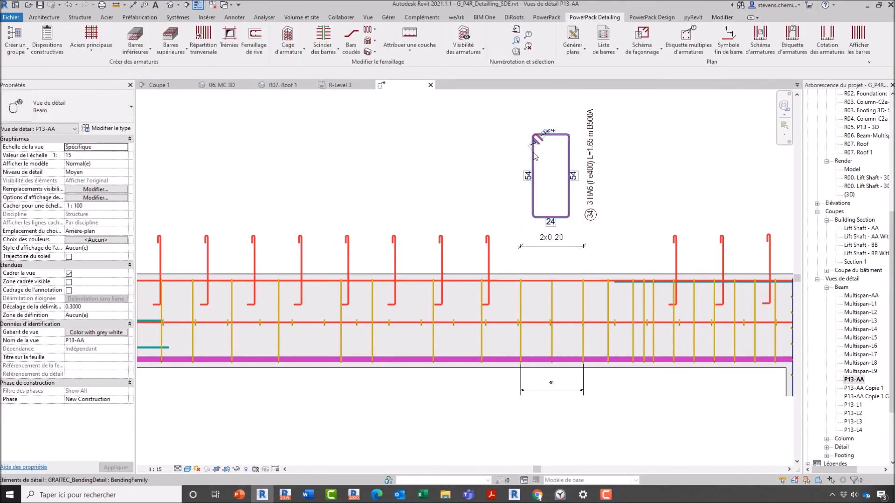
- Lower the 2x0.20 annotation to just above the beam and bring the stirrup bending detail down directly over it
click(540, 247)
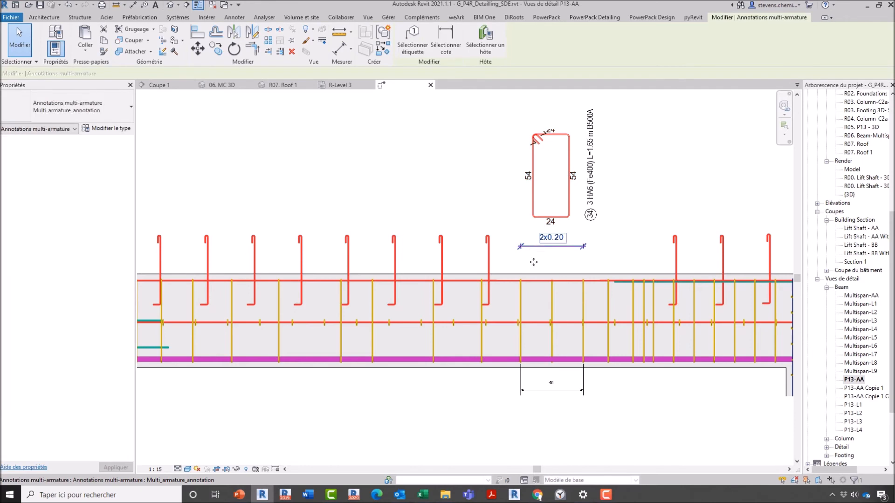
drag(534, 252, 534, 267)
click(567, 198)
drag(568, 199, 569, 221)
click(433, 257)
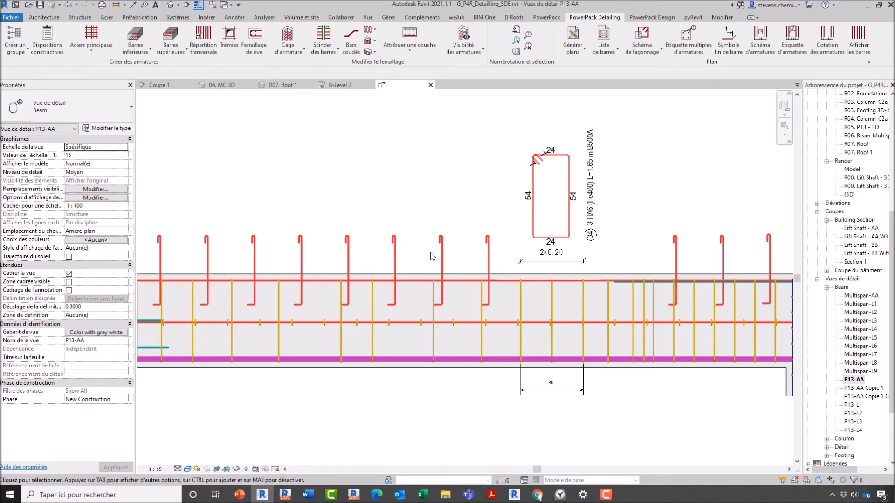
- Open the S.4 - Lift Shaft sheet of the G_P4R_Detailling_SDE project
scroll(436, 241, down, 5)
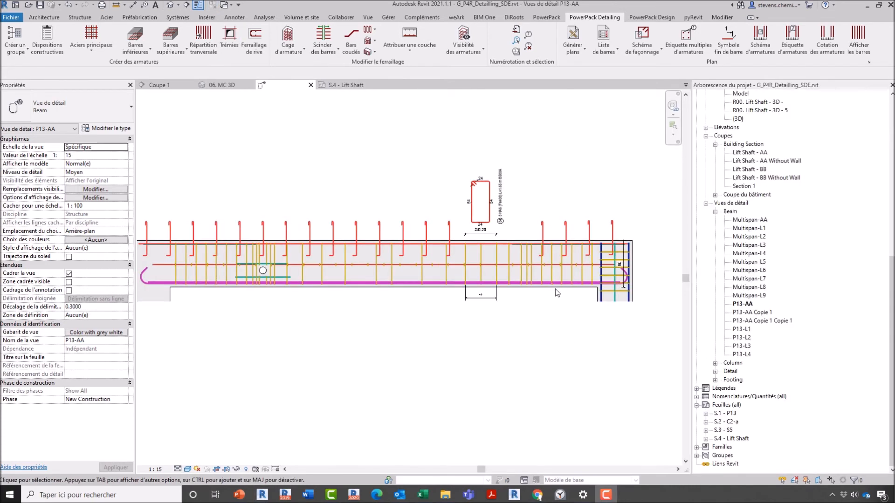
middle_drag(606, 298, 589, 309)
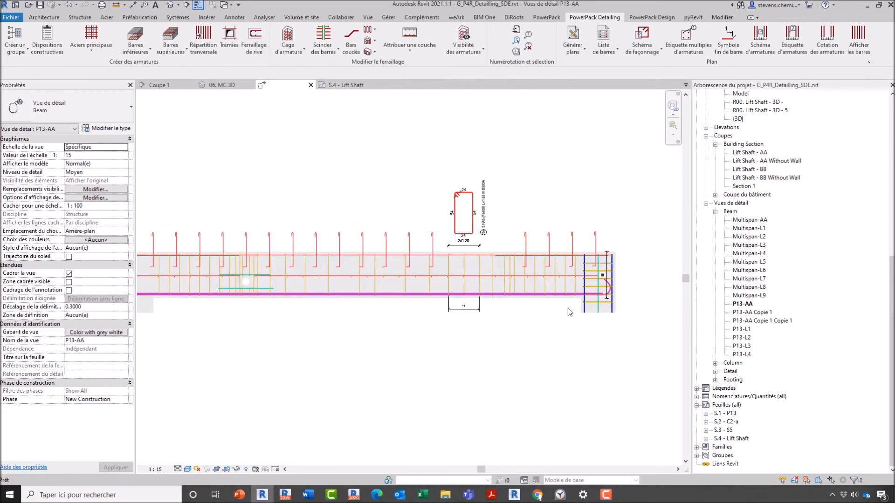
click(612, 52)
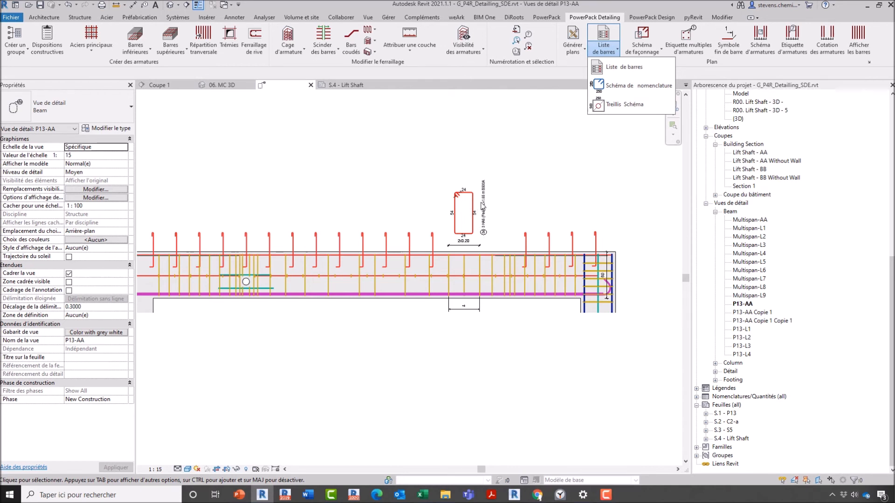
click(734, 439)
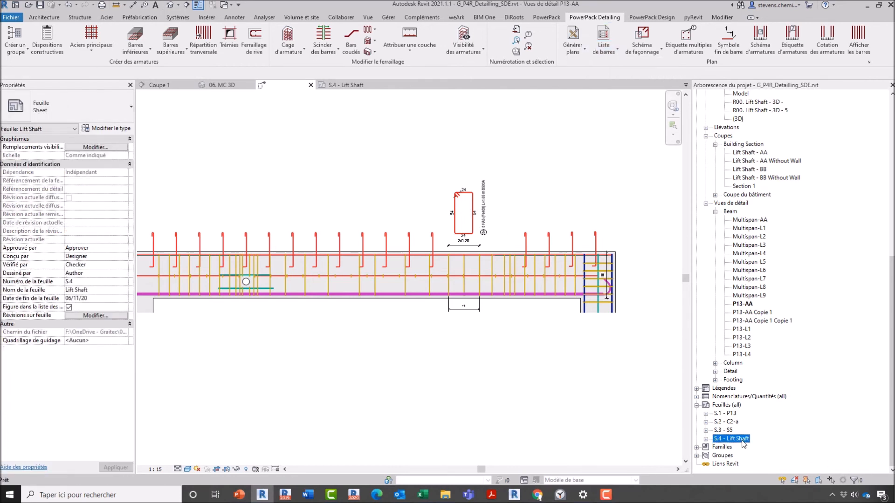
double_click(735, 440)
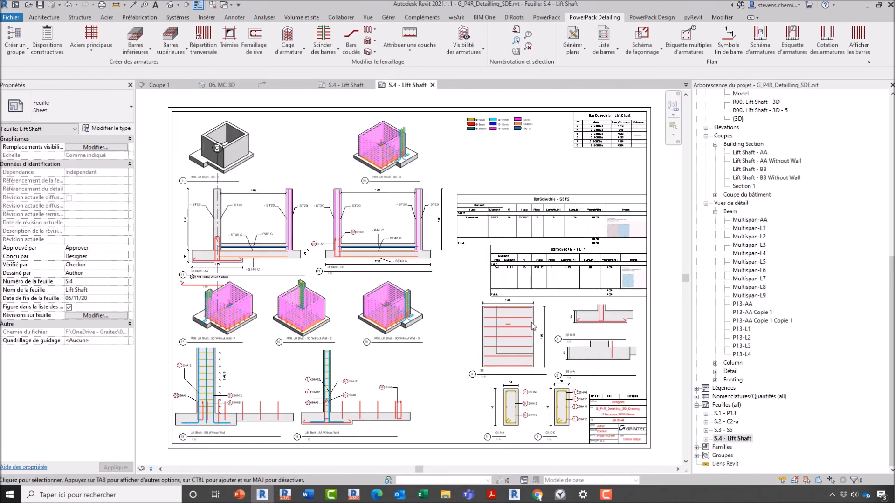
- Switch to the S.4 - Lift Shaft sheet of G_P4R_Detailling_TS and examine the Image columns of the SBF2 and FLF1 bar schedules
click(350, 86)
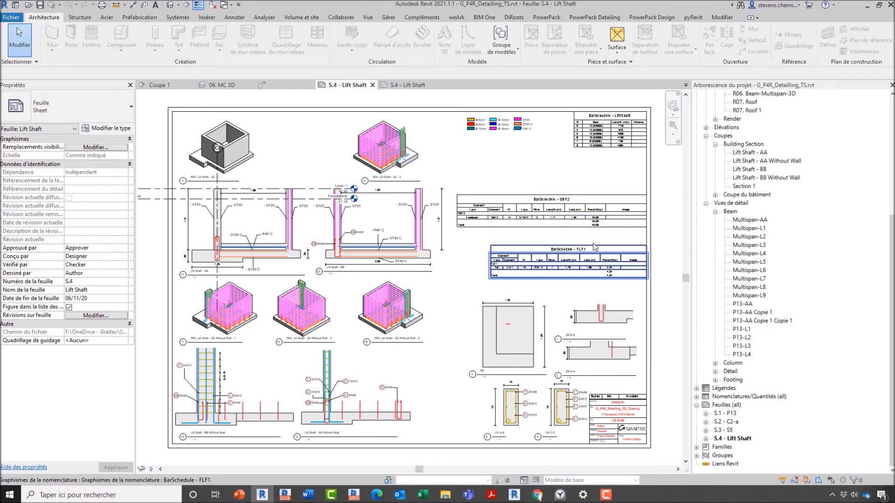
scroll(615, 226, up, 4)
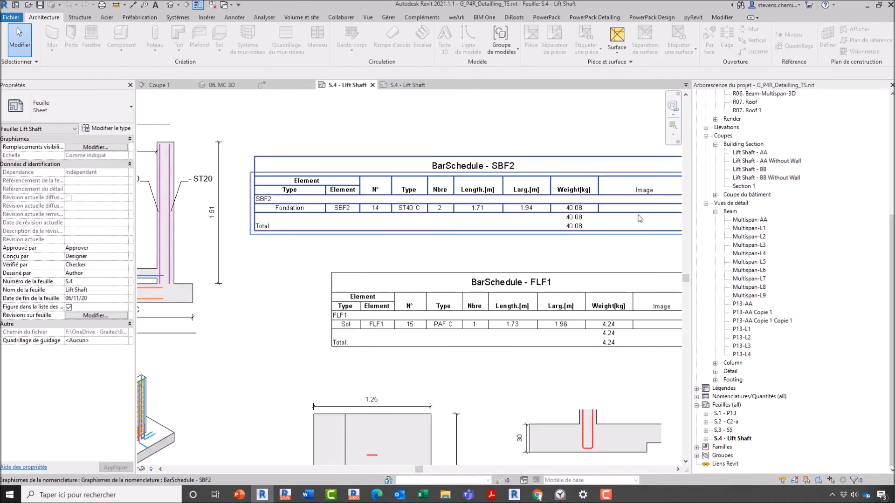
middle_drag(622, 227, 521, 224)
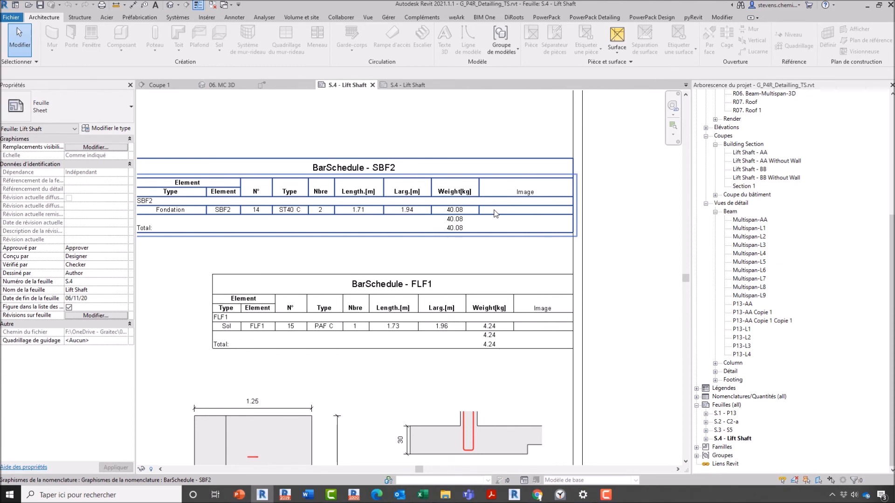
- Switch back to the G_P4R_Detailling_SDE sheet and examine the ST40 C fabric cutting diagram in the SBF2 schedule
click(404, 83)
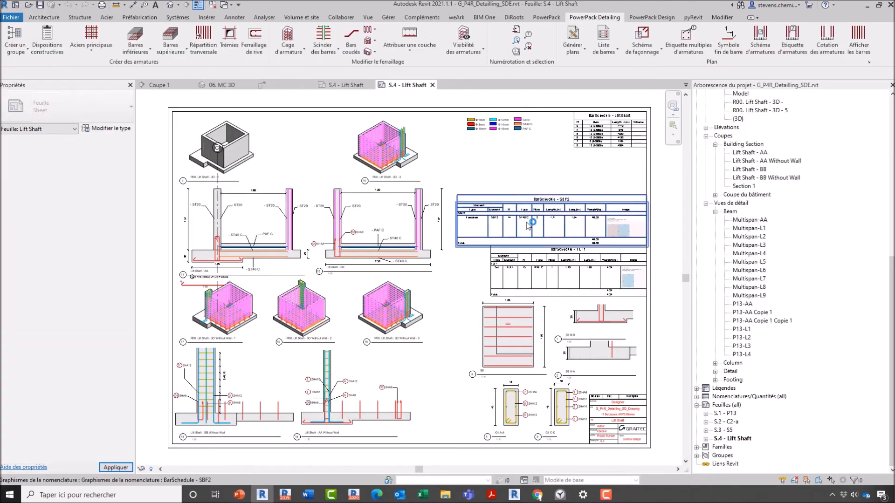
scroll(627, 223, up, 8)
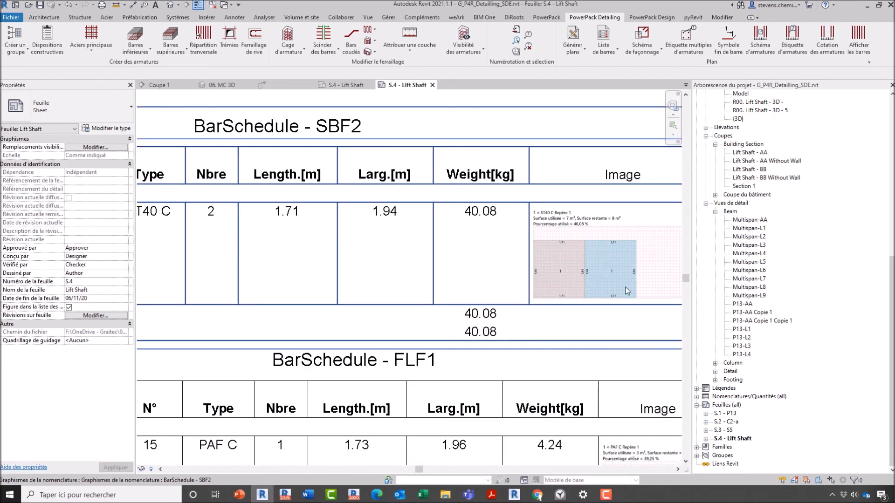
middle_drag(502, 276, 477, 272)
scroll(524, 255, up, 3)
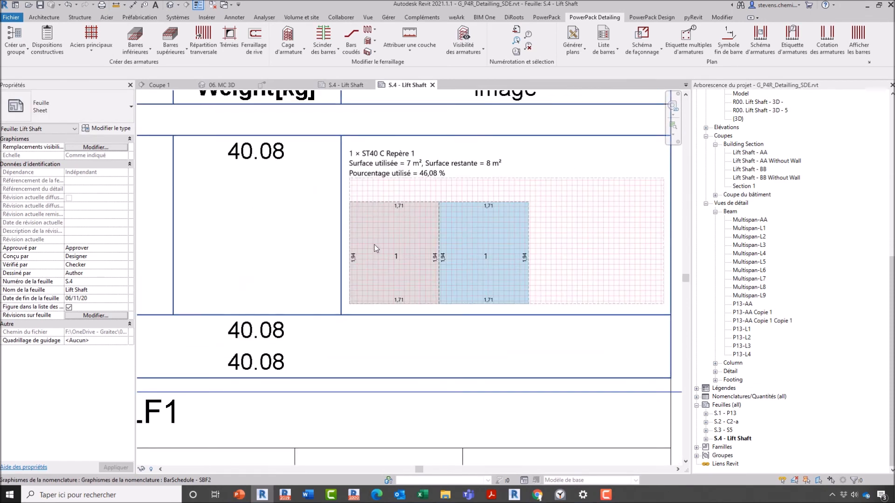
scroll(515, 240, up, 1)
middle_drag(482, 258, 404, 260)
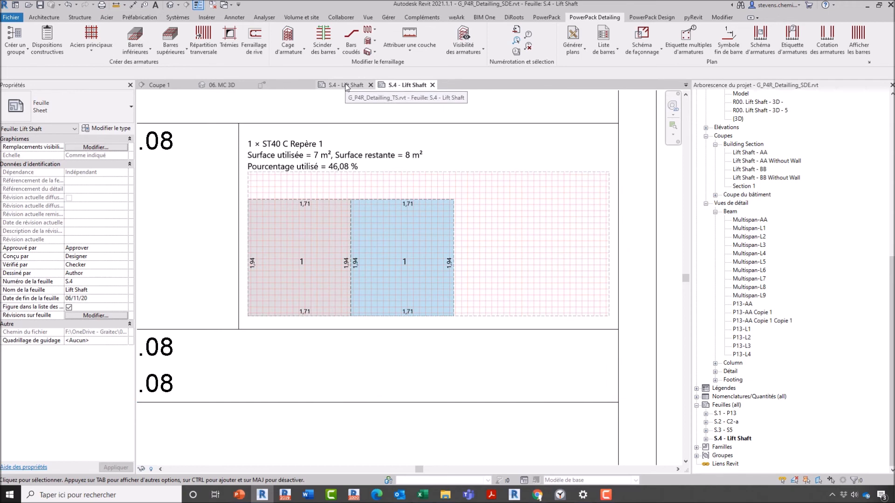
- Return to the G_P4R_Detailling_TS sheet and activate its Lift Shaft - BB section view for editing
click(346, 87)
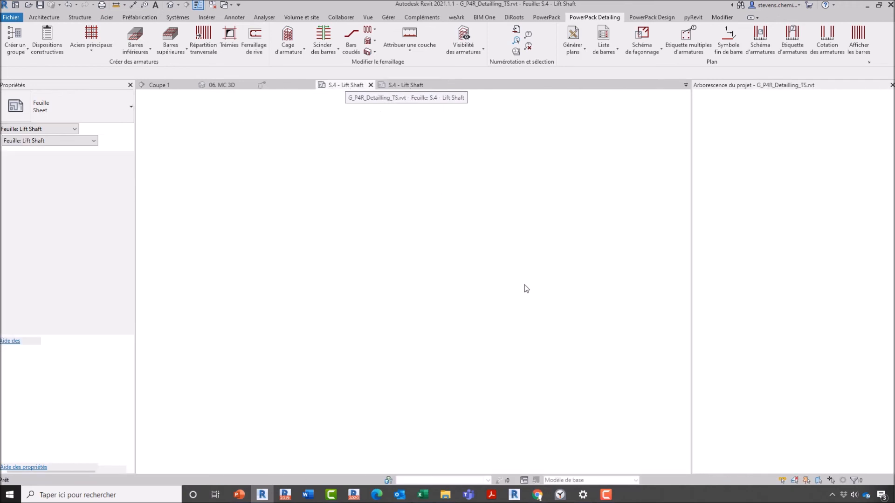
scroll(479, 310, down, 6)
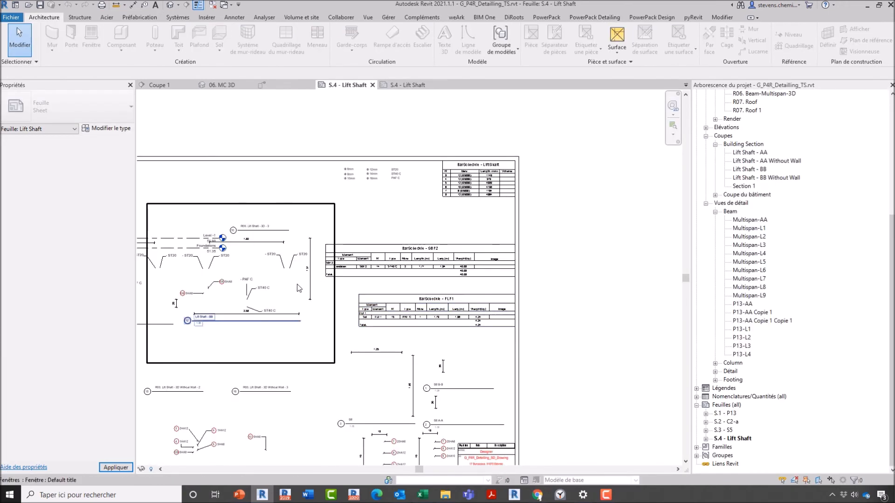
middle_drag(460, 278, 487, 269)
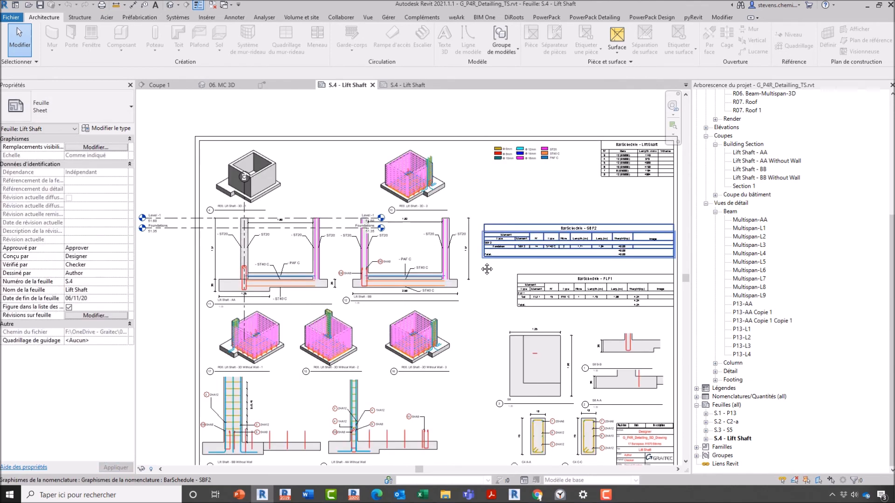
double_click(417, 248)
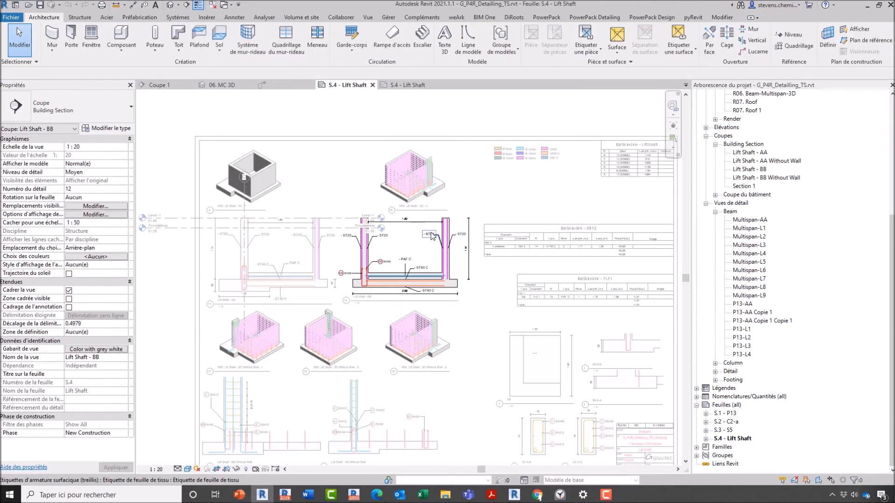
- Generate fabric cutting diagrams with Treillis Schéma for the lift shaft's walls, floor and foundation slab selected in the section
click(616, 21)
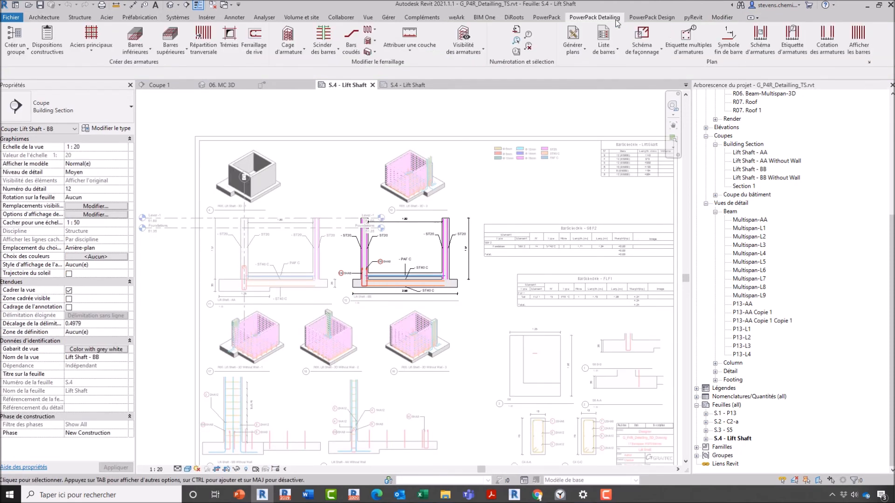
click(614, 54)
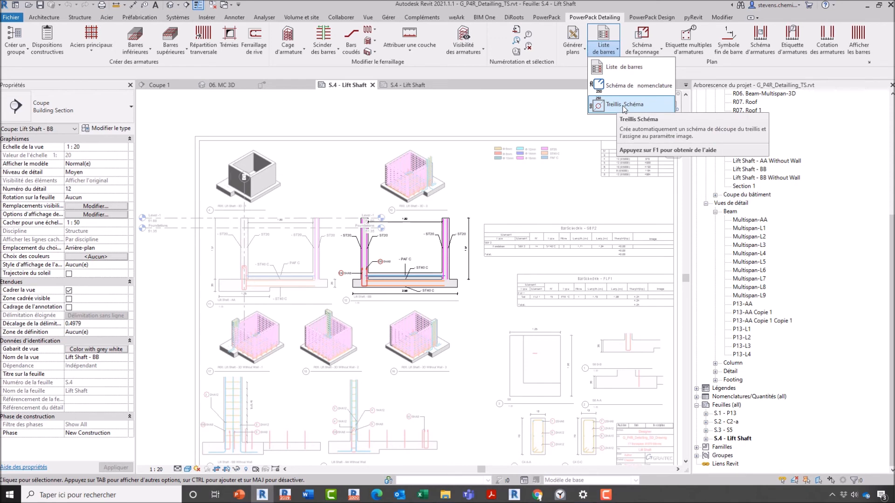
click(625, 105)
drag(392, 257, 485, 305)
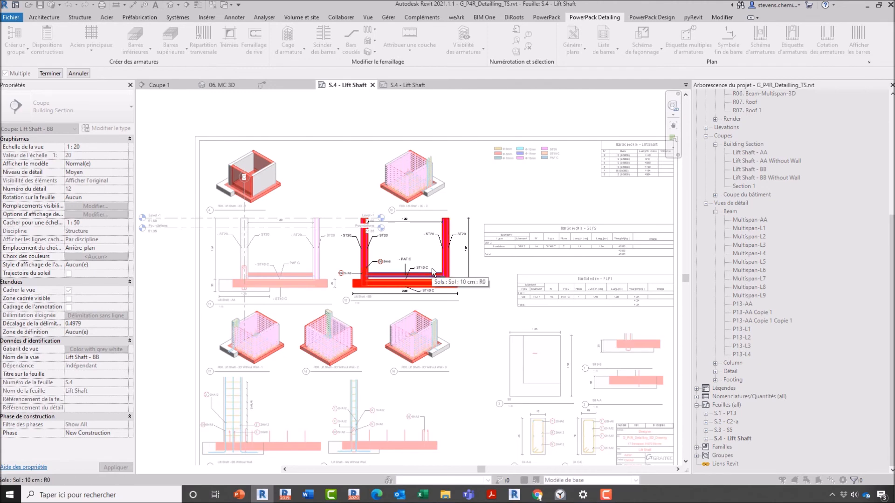
key(Escape)
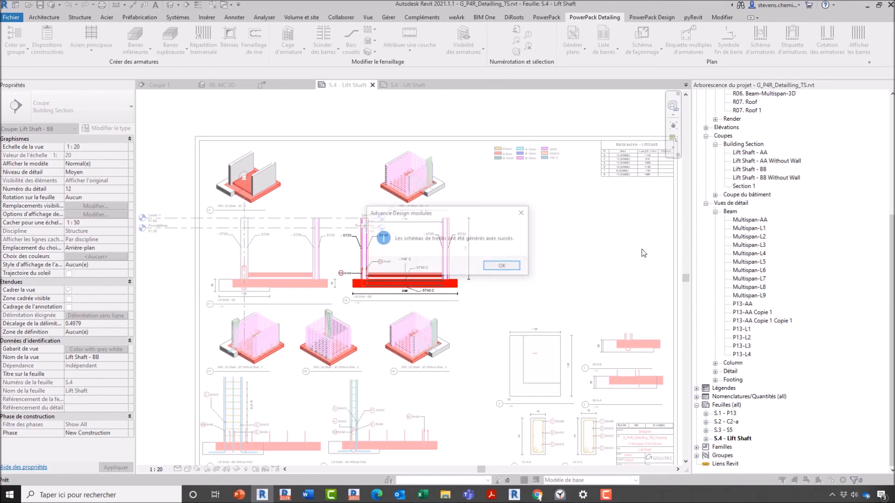
click(518, 270)
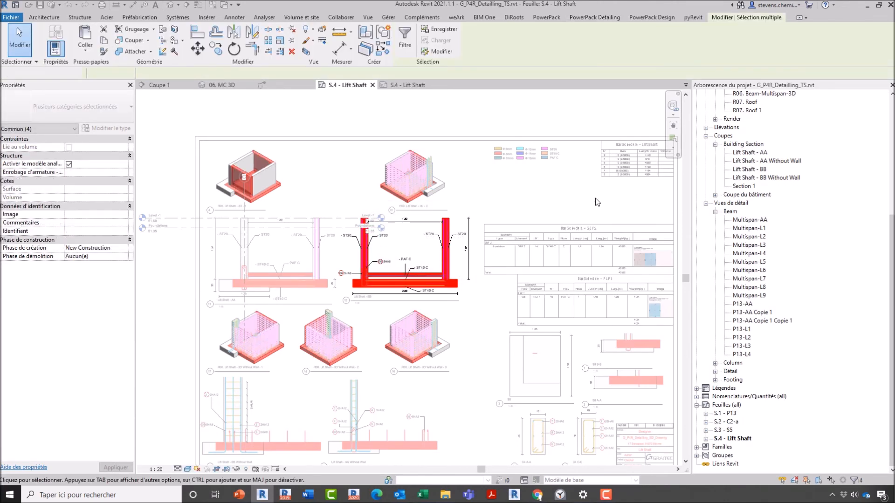
- Leave the section view and examine the cutting diagram images in the SBF2 and FLF1 bar schedules
scroll(654, 268, up, 3)
scroll(654, 267, up, 5)
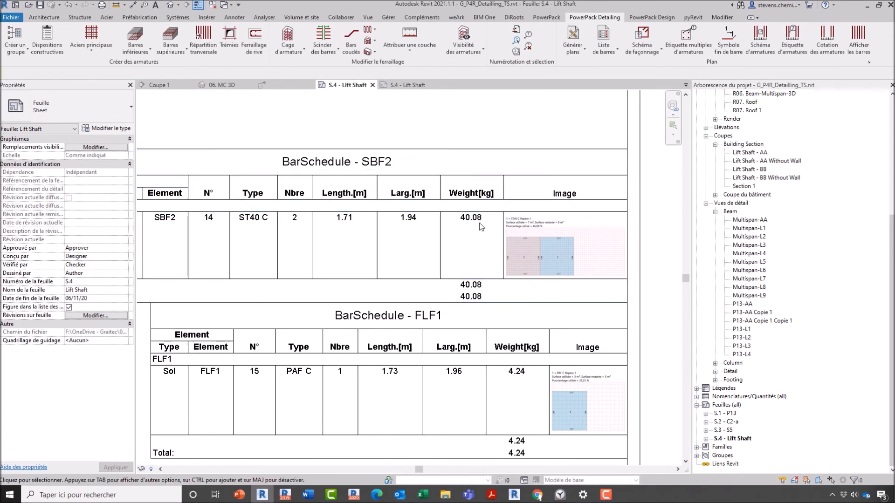
click(500, 219)
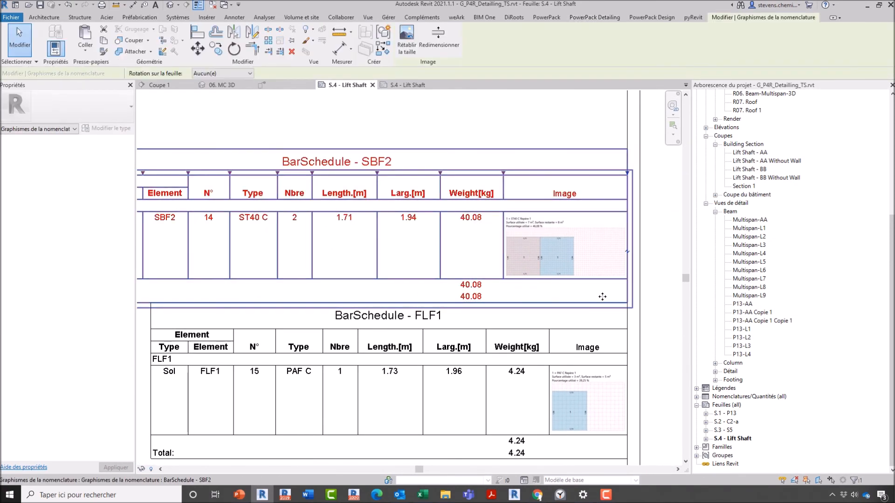
- Open the properties of the BarSchedule - Lift Shaft schedule placed on sheet S.4 and display its field list
double_click(727, 439)
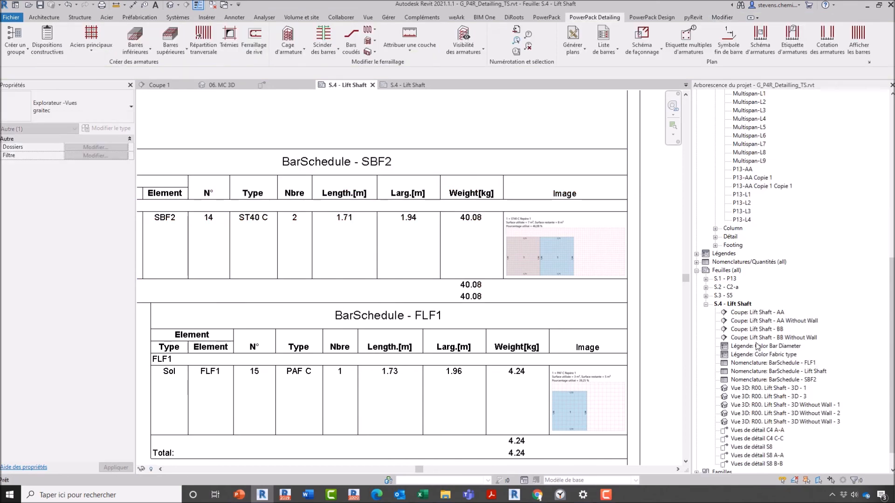
click(773, 371)
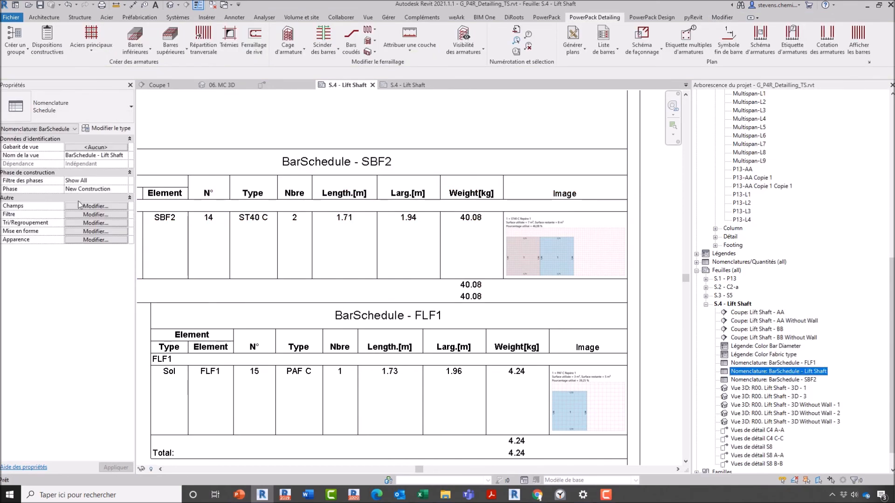
click(104, 206)
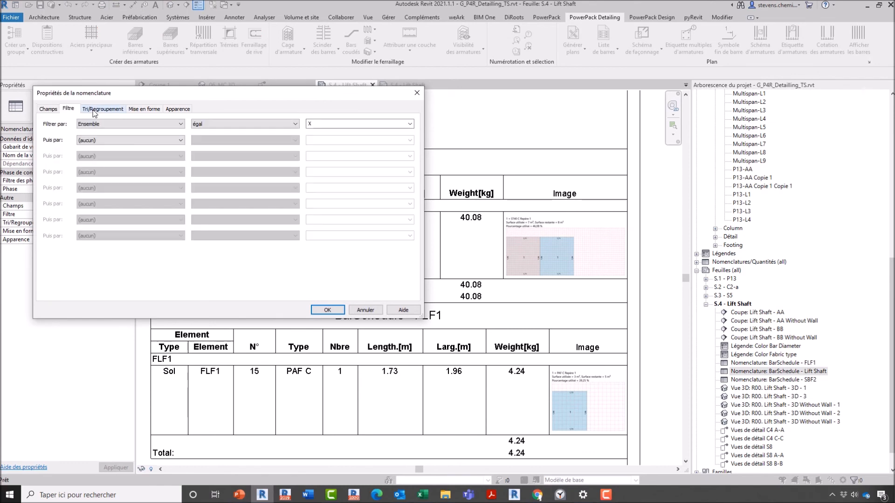
click(48, 109)
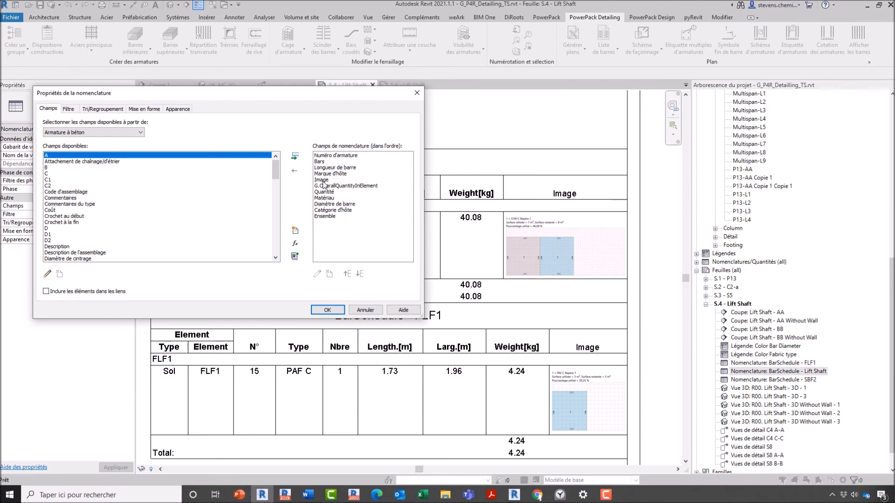
- Close the schedule properties without changes and examine the fabric cutting diagram image in the BarSchedule - SBF2 table
click(365, 310)
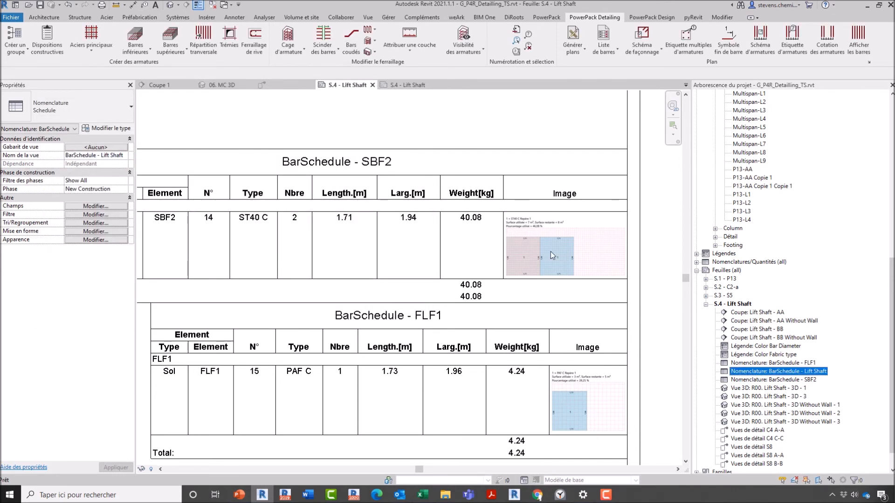
scroll(591, 252, up, 5)
scroll(591, 252, up, 1)
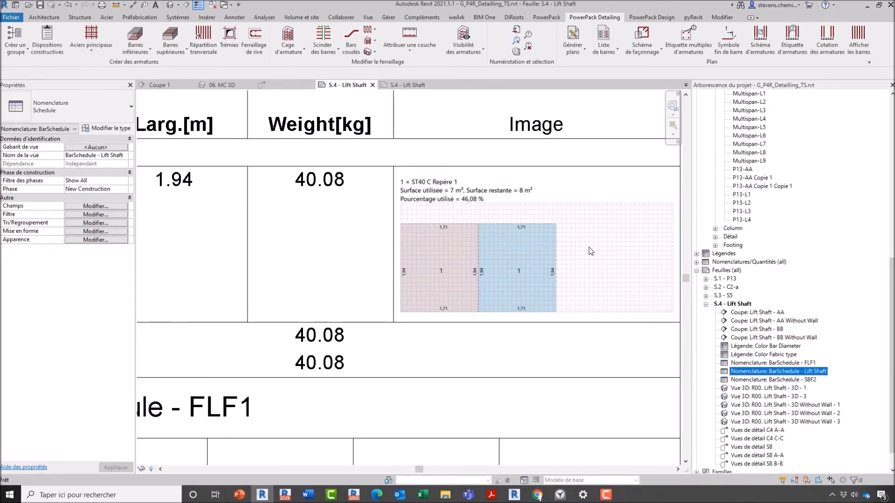
mouse_move(518, 252)
middle_down()
mouse_move(442, 253)
mouse_move(634, 272)
middle_up()
scroll(481, 252, up, 2)
scroll(480, 252, down, 4)
- Activate the Lift Shaft - BB section, view the images available for the wall fabric's ST20 type image, and close the dialogs unchanged
middle_drag(357, 275, 507, 280)
scroll(375, 258, up, 2)
double_click(375, 257)
click(412, 248)
click(106, 128)
scroll(708, 322, down, 1)
scroll(708, 322, down, 3)
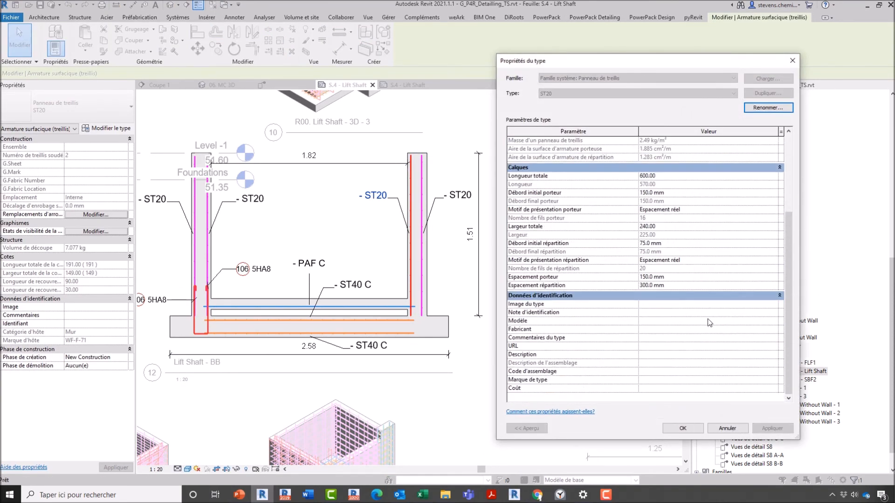
click(770, 307)
click(774, 304)
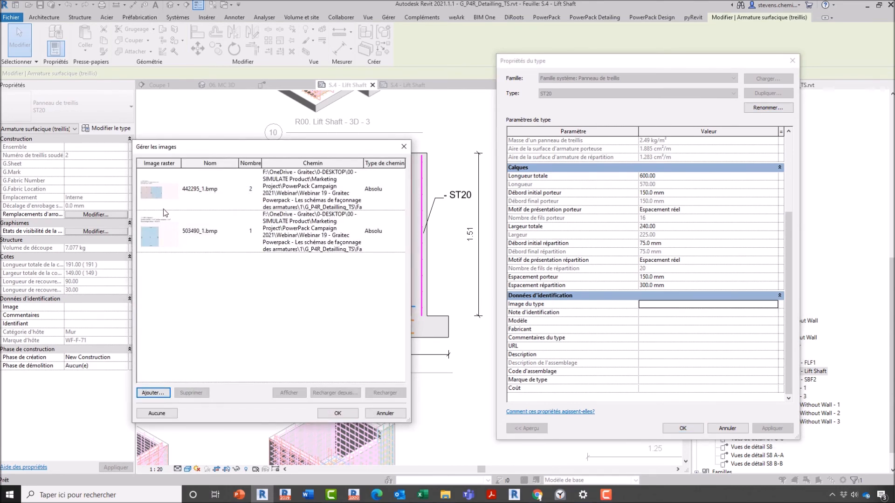
mouse_move(150, 224)
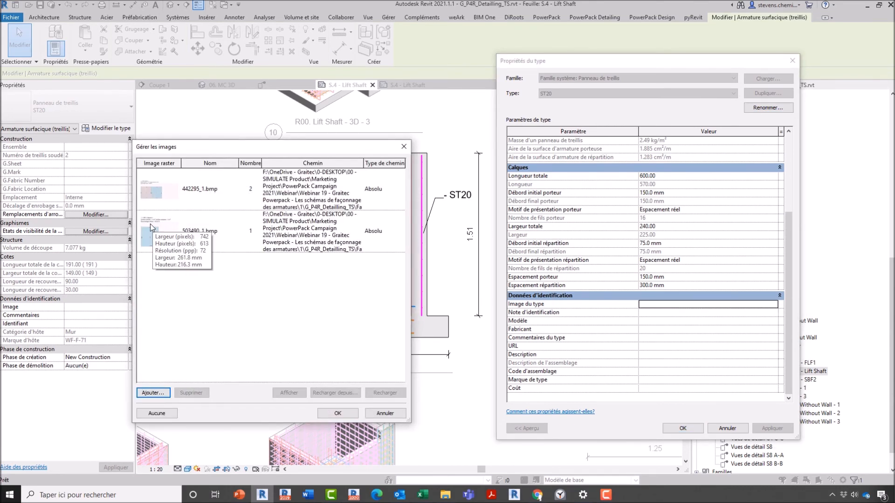
click(404, 147)
click(792, 61)
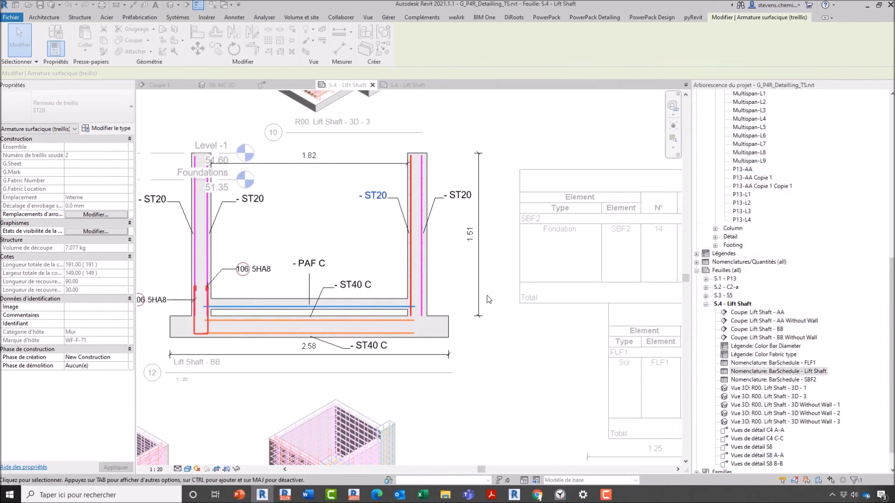
- Leave the Lift Shaft - BB section view and return to the full S.4 - Lift Shaft sheet
scroll(462, 295, down, 5)
scroll(461, 295, down, 1)
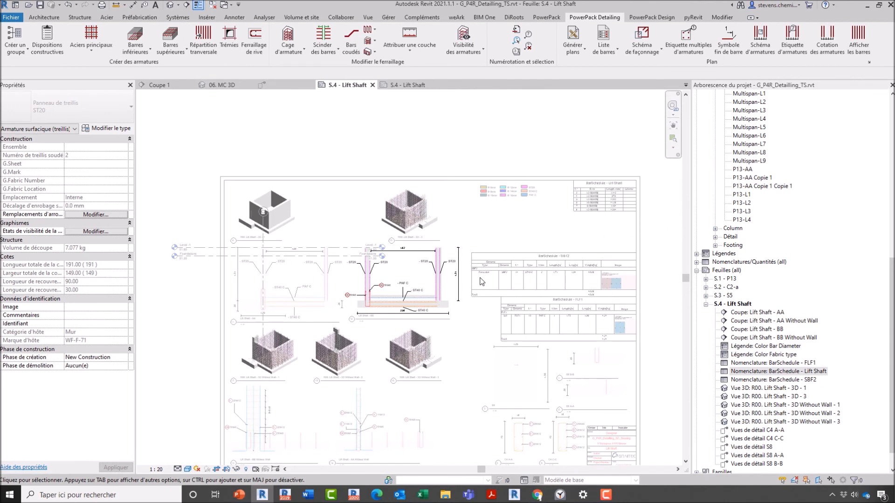
click(417, 298)
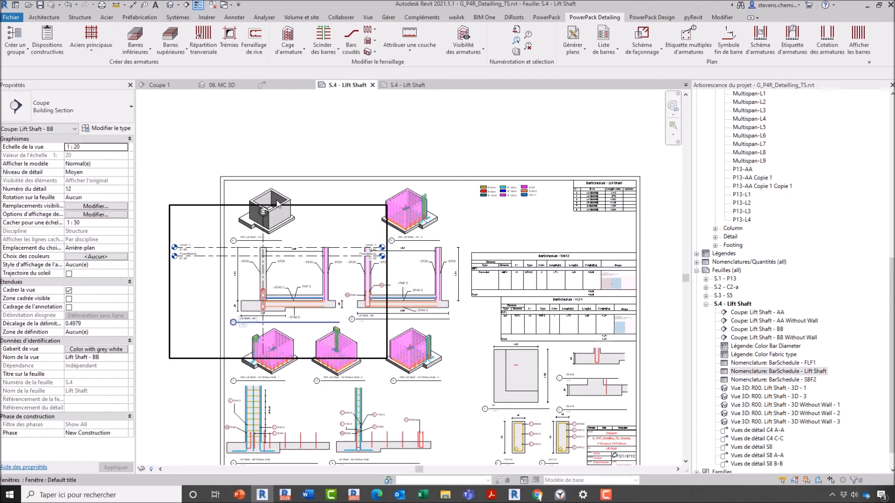
key(Escape)
click(136, 49)
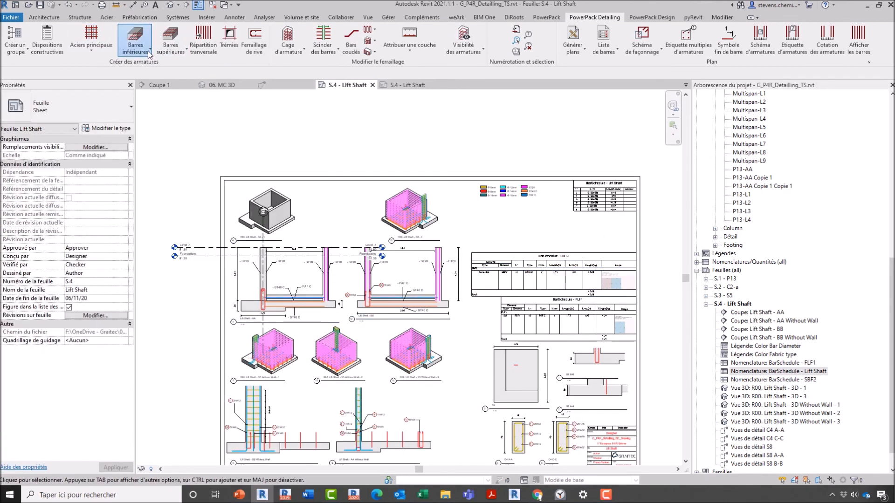
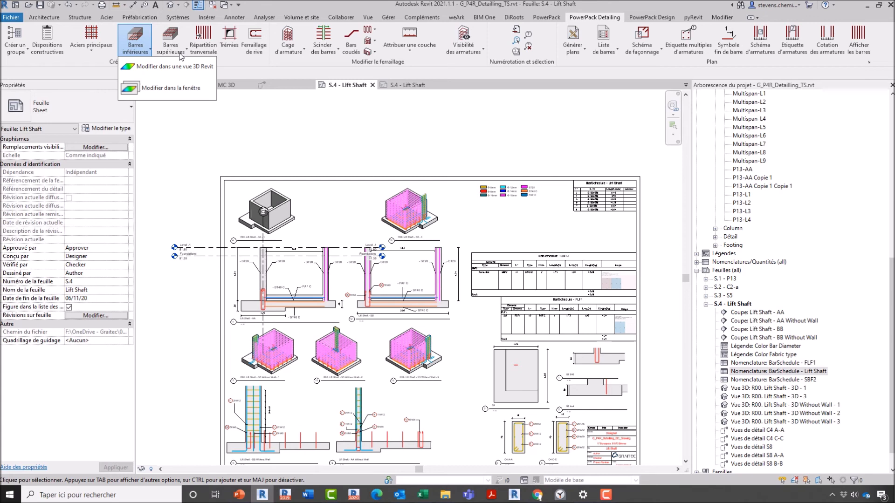
click(86, 21)
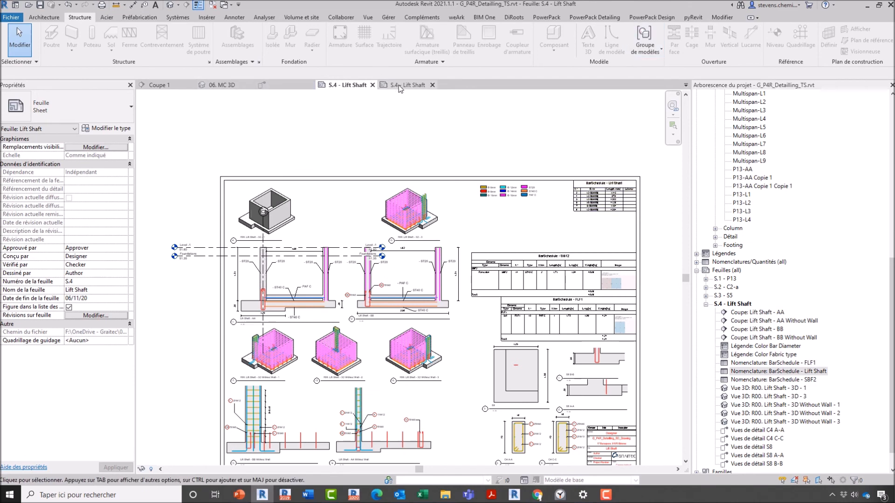
- Switch to the G_P4R-Detailling_VLB project, open sheet FL 04 - L02* and display its Nomenclature L02 schedule
click(222, 85)
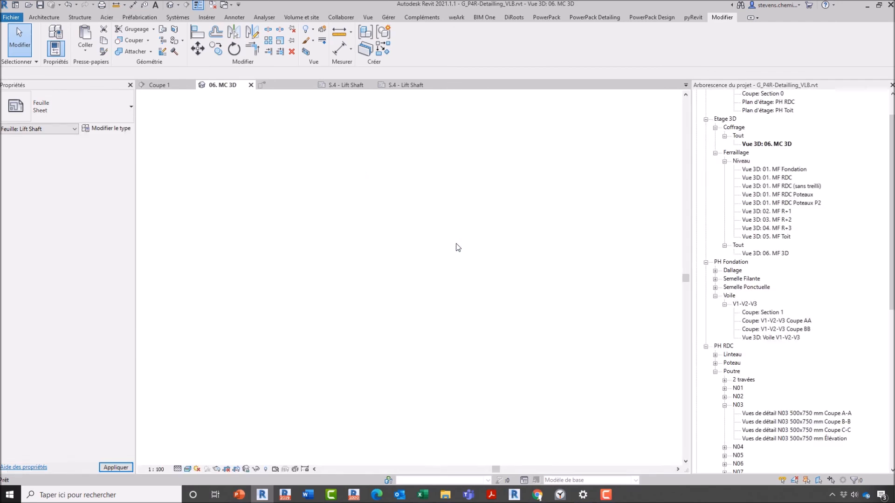
scroll(787, 411, down, 5)
scroll(788, 410, down, 7)
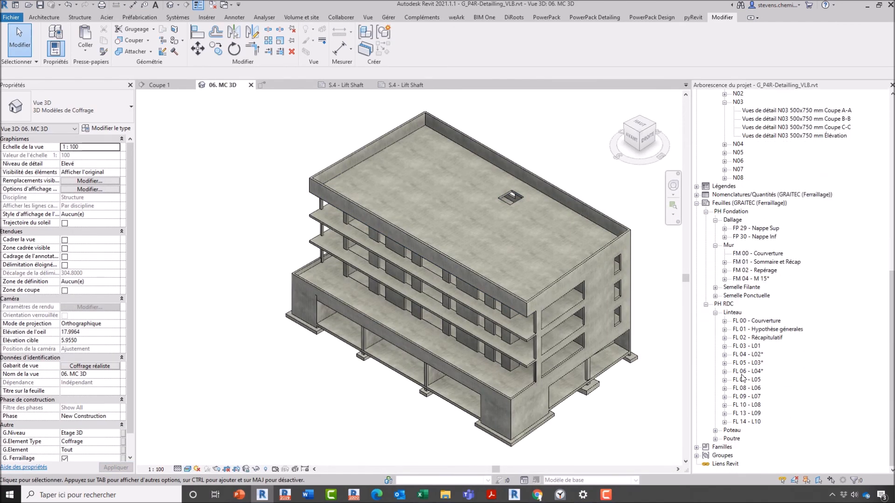
click(748, 355)
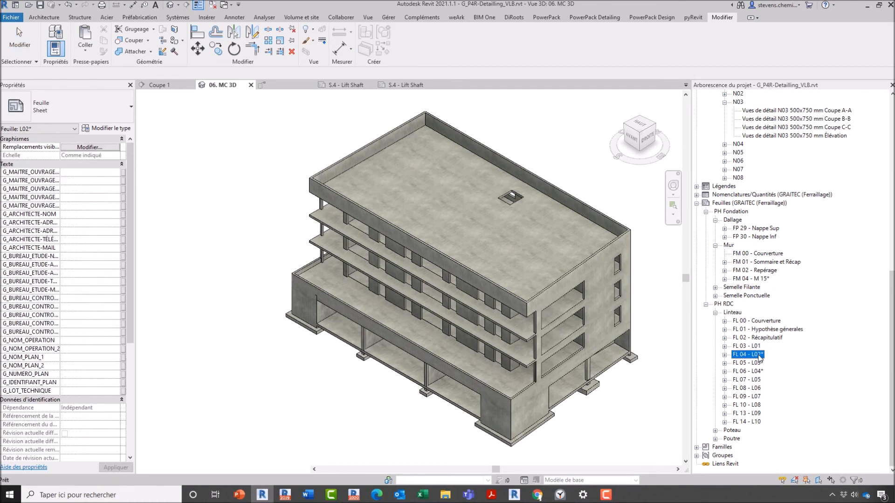
double_click(760, 357)
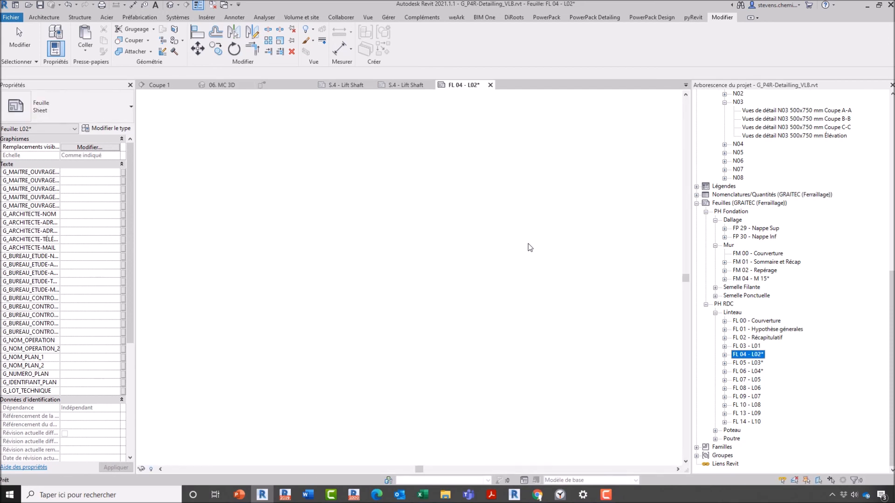
scroll(640, 150, up, 5)
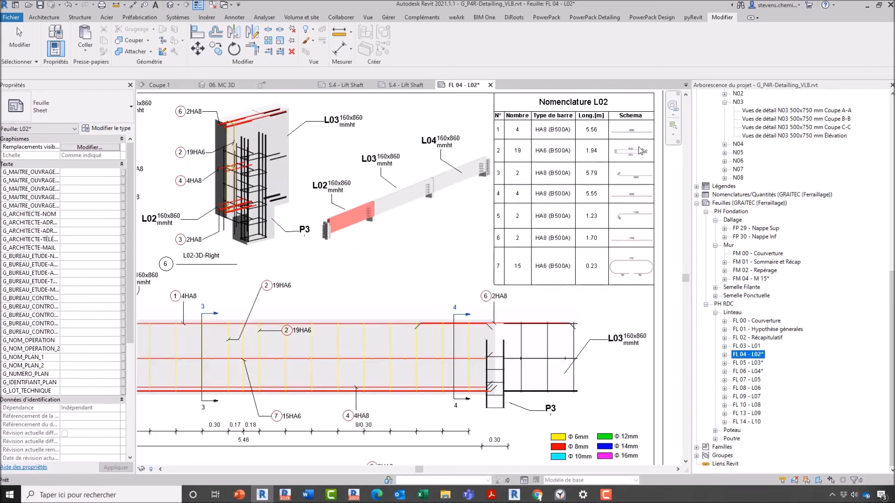
scroll(350, 195, down, 1)
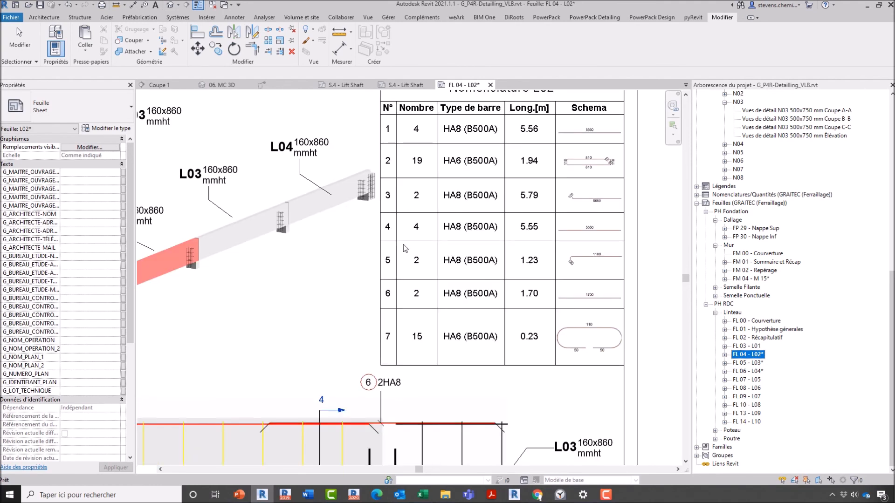
- Activate the L0-3D-L02 beam view on the sheet for editing
click(596, 19)
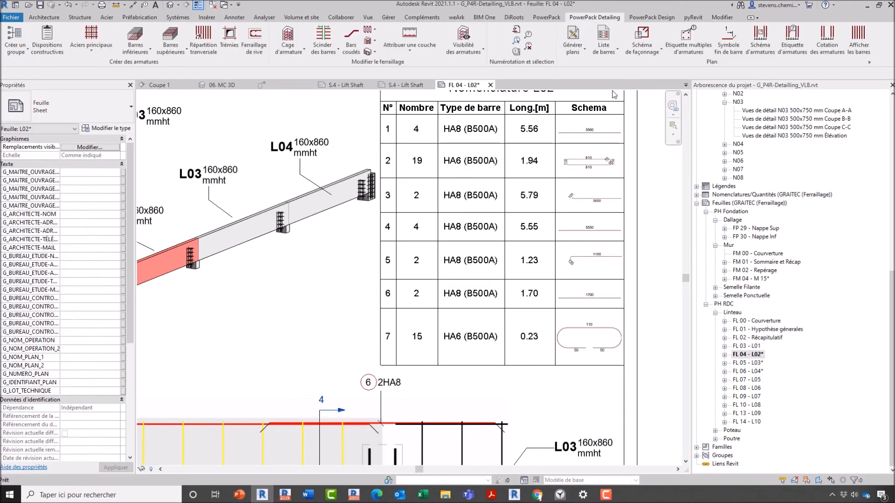
click(606, 47)
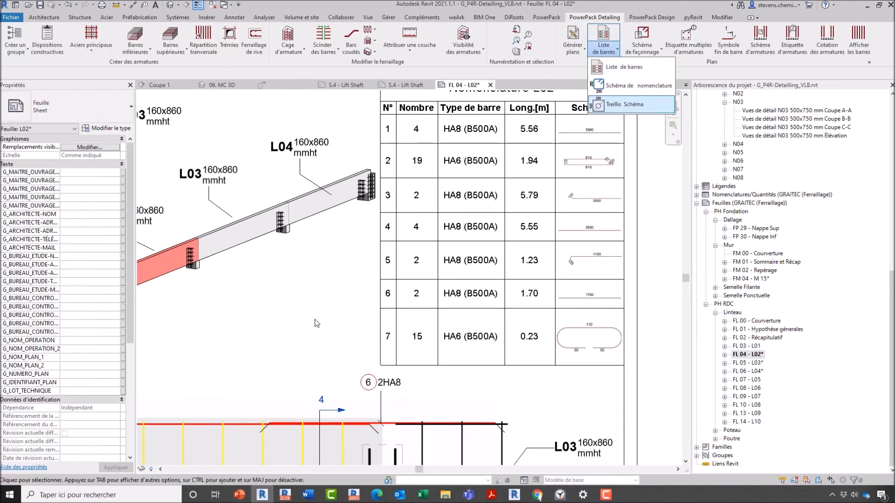
scroll(373, 299, down, 1)
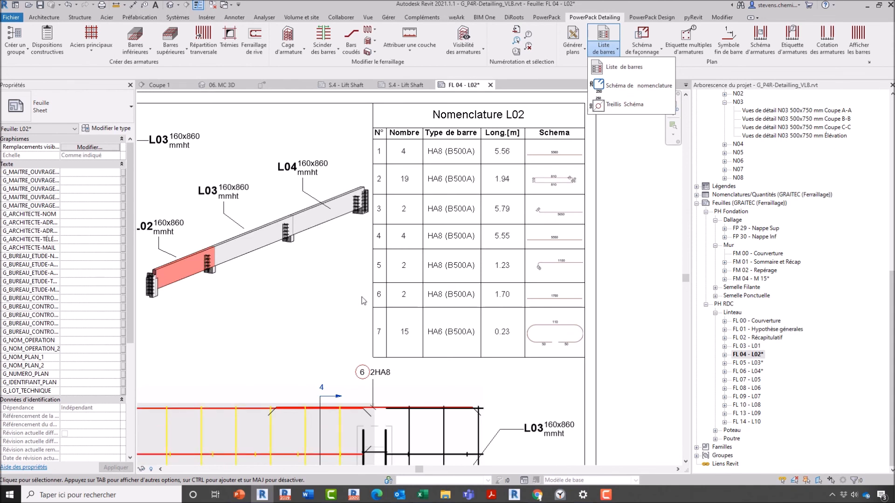
click(293, 273)
double_click(294, 273)
middle_drag(295, 272, 387, 296)
- Try to run Schéma de nomenclature from the activated 3D view and leave the command
click(624, 48)
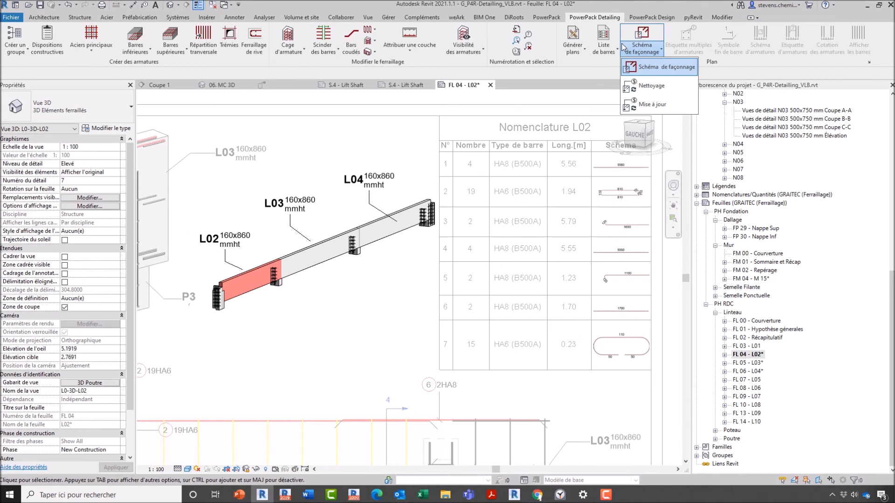
click(615, 50)
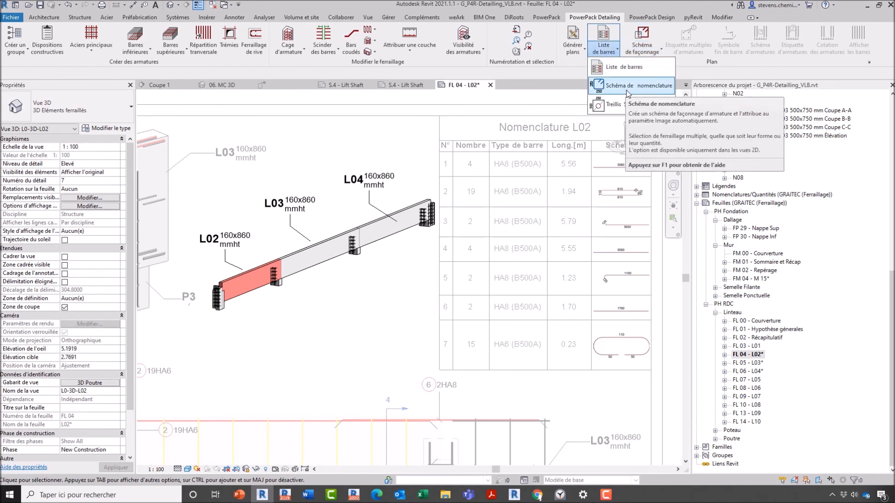
click(80, 17)
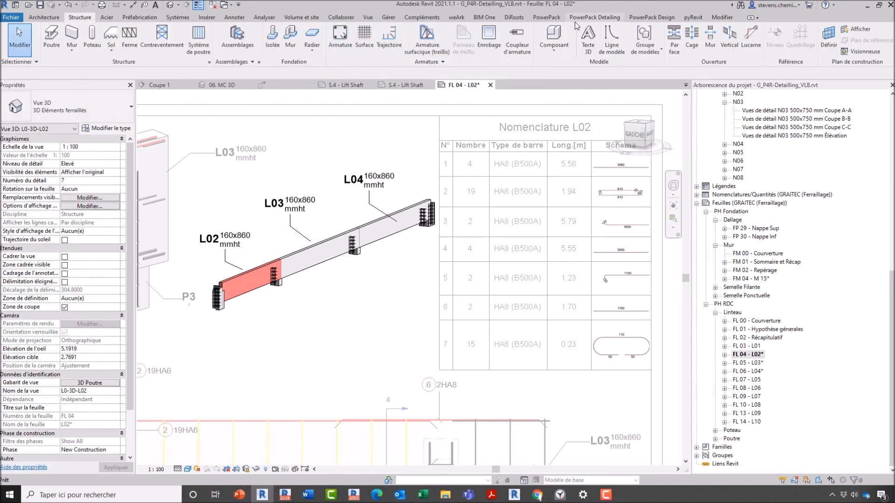
click(595, 17)
click(645, 49)
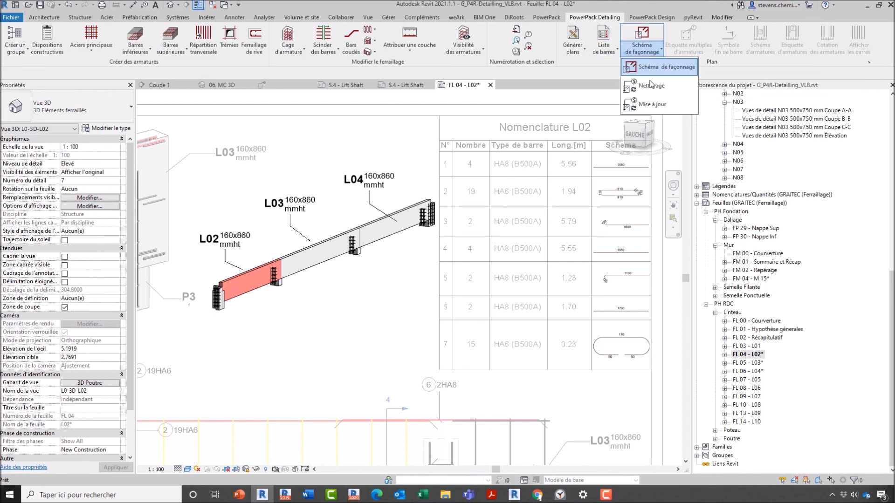
click(604, 55)
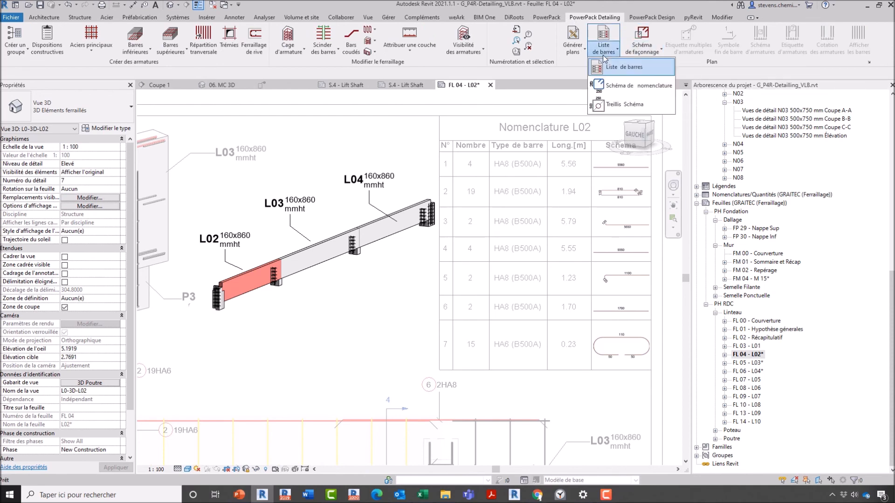
click(620, 86)
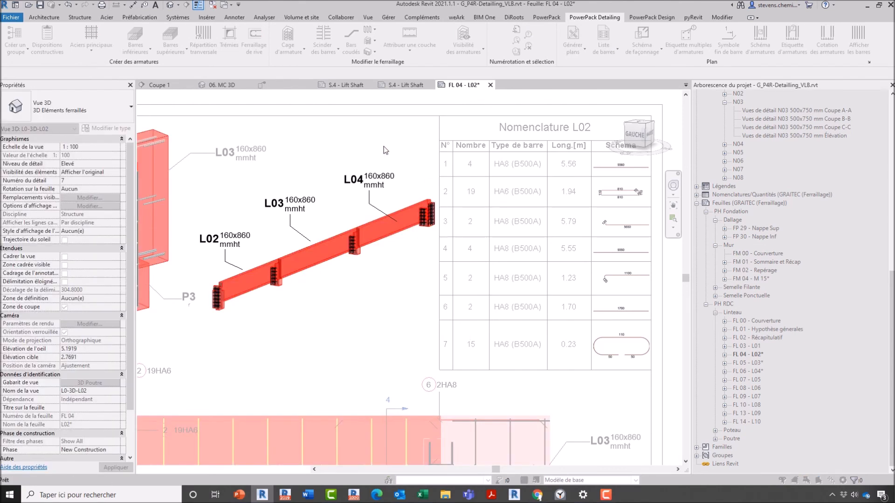
key(Escape)
- Examine the bending diagrams of the lower rows in the Nomenclature L02 schedule
scroll(533, 167, up, 6)
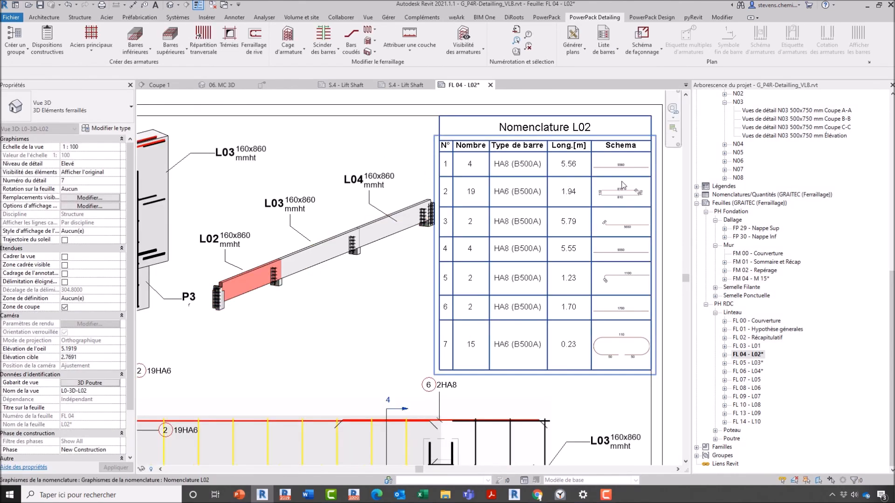
mouse_move(542, 277)
middle_down()
mouse_move(522, 217)
mouse_move(514, 99)
middle_up()
middle_drag(523, 325, 519, 194)
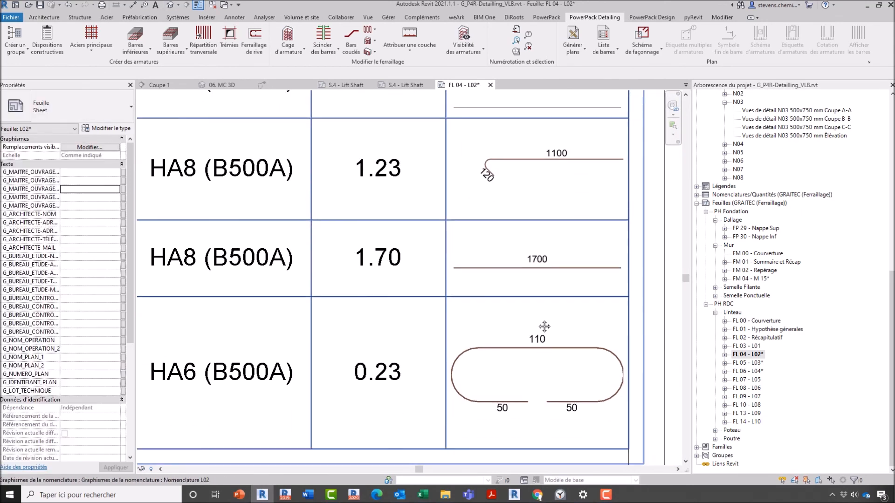
middle_drag(541, 379, 523, 259)
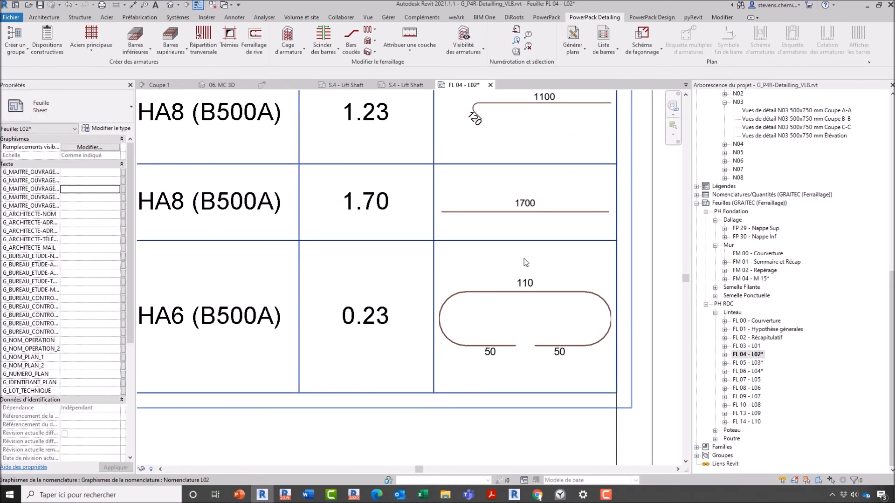
- Activate the beam elevation, view the images available for the L03 stirrup's Φ6 type image, and close the dialogs unchanged
scroll(514, 266, down, 6)
middle_drag(334, 262, 502, 234)
double_click(453, 303)
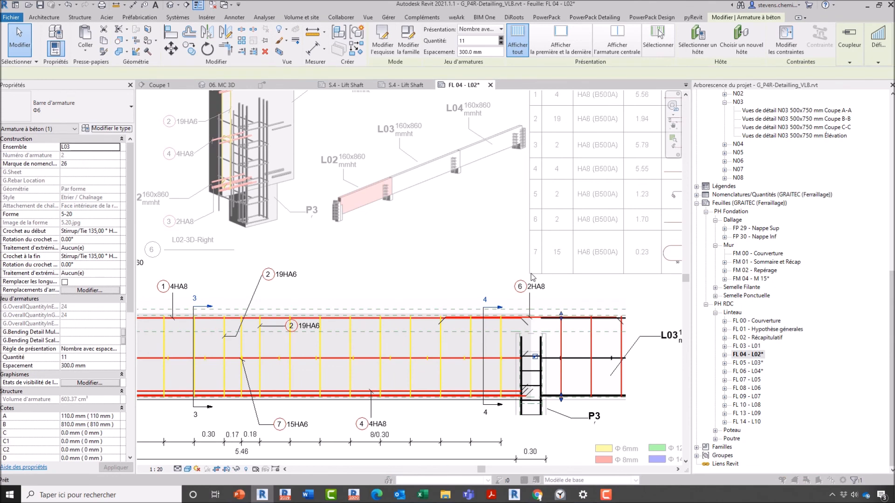
click(104, 128)
click(781, 276)
click(782, 276)
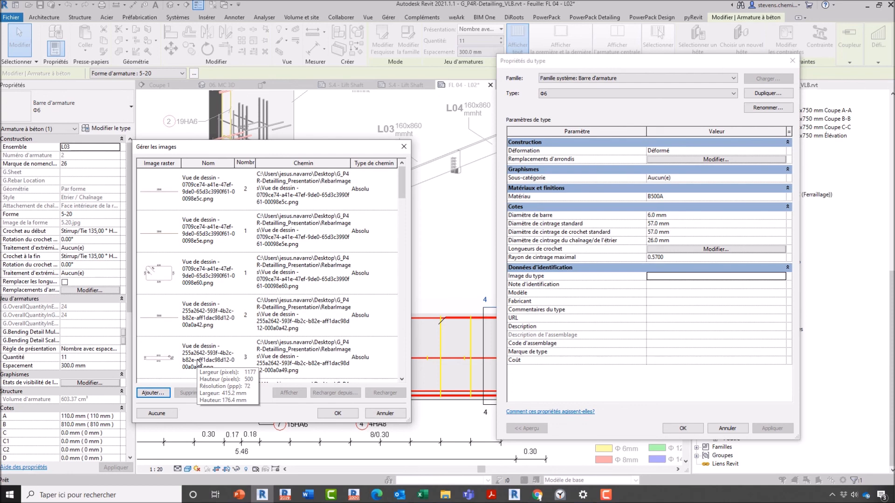
key(Escape)
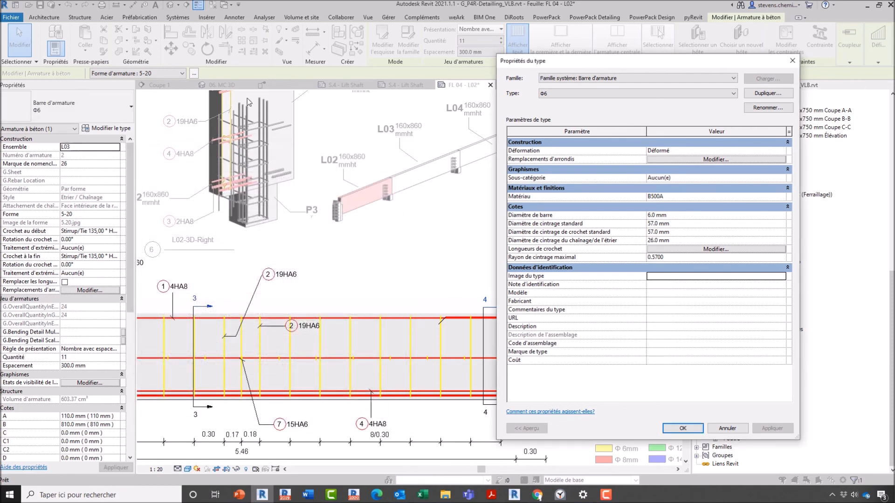
click(793, 60)
- Return to the sheet and review the Schema column of the Nomenclature L02 schedule
key(Escape)
scroll(542, 252, up, 6)
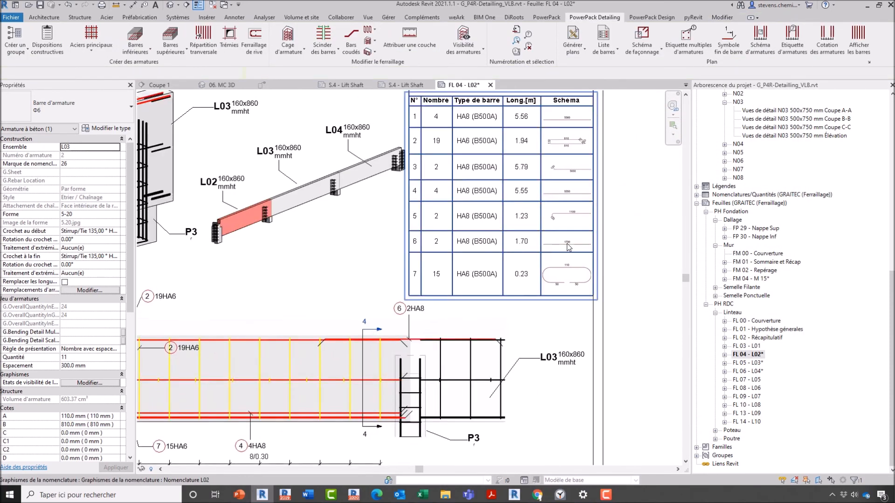
scroll(567, 260, down, 2)
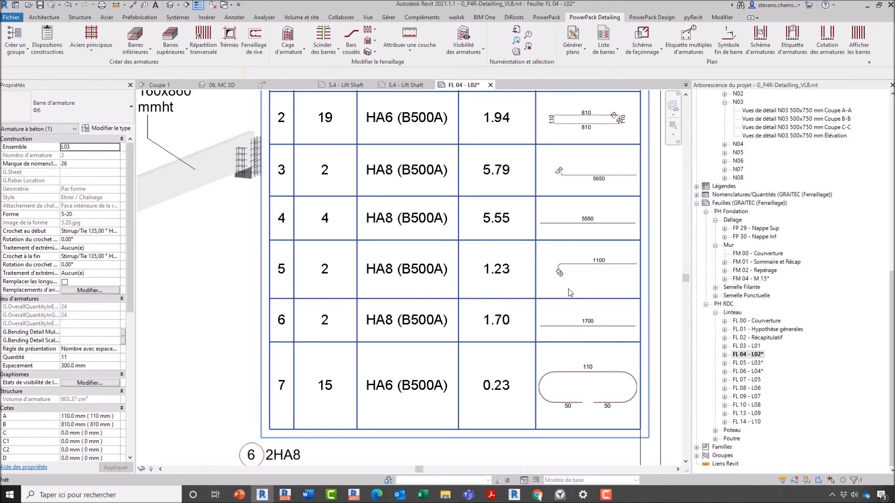
scroll(541, 245, down, 1)
scroll(508, 245, down, 2)
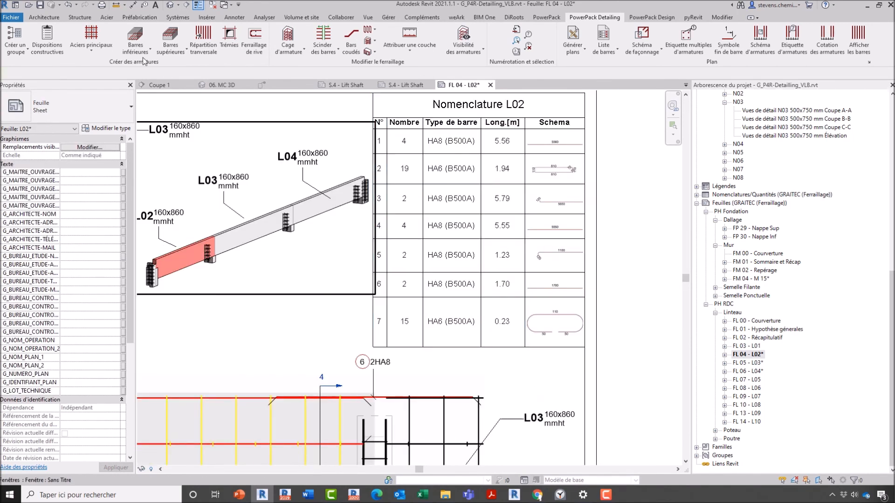
- Activate the Coupe 1 section view and examine the bending detail of bar 34
click(172, 84)
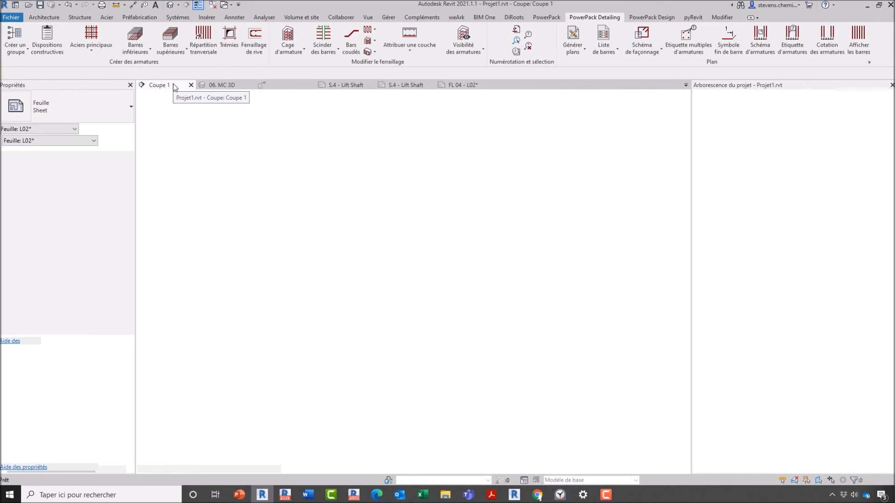
middle_drag(499, 185, 456, 289)
scroll(421, 352, up, 3)
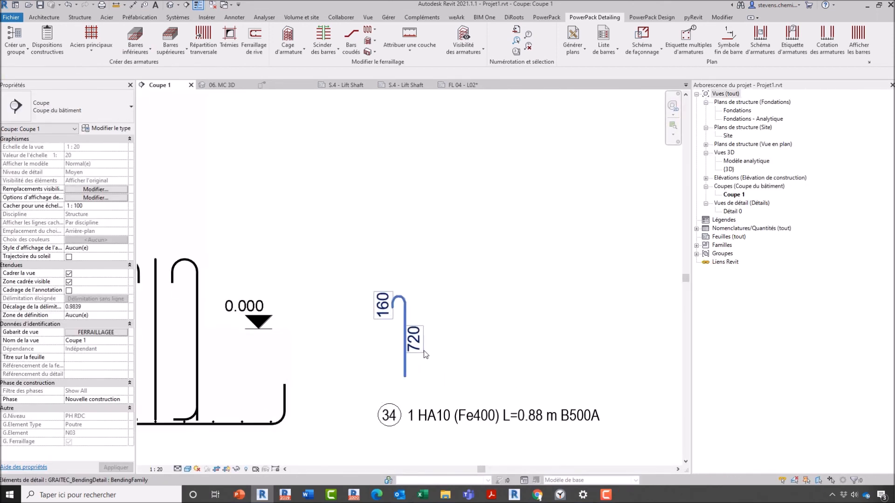
scroll(424, 351, up, 3)
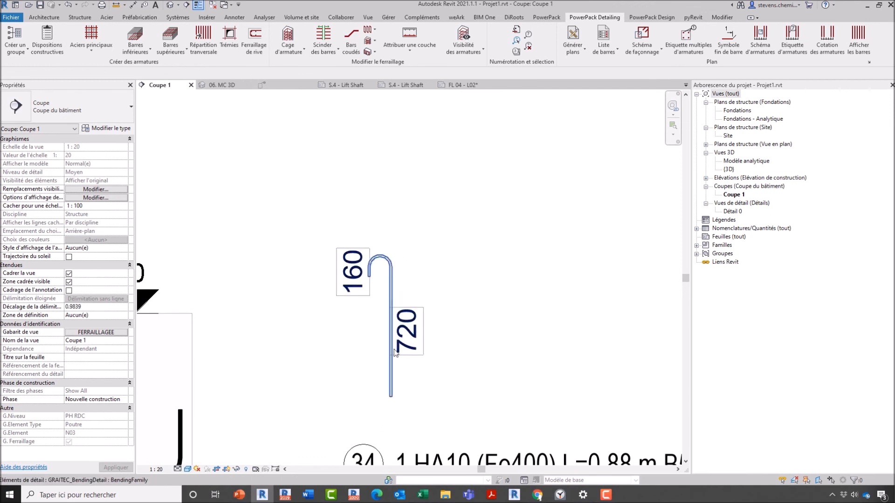
- Remove the view template from Coupe 1 by assigning <Aucun> so its detail level is editable
click(177, 469)
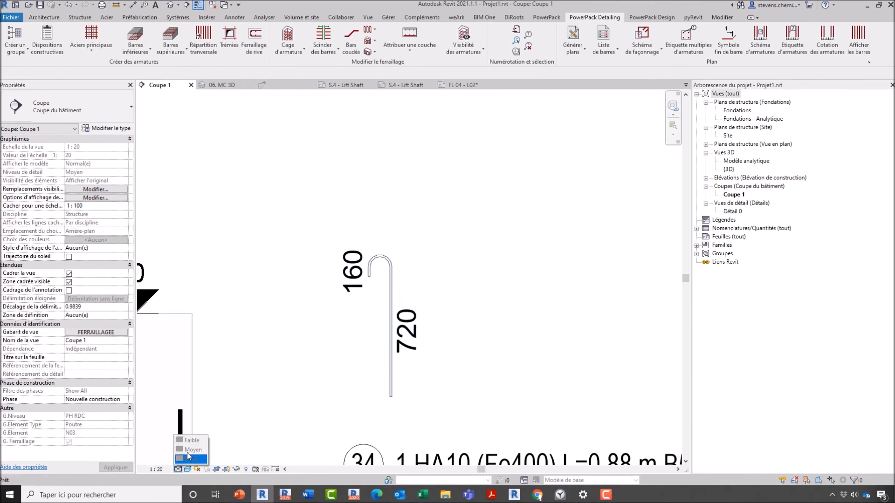
click(189, 459)
click(121, 333)
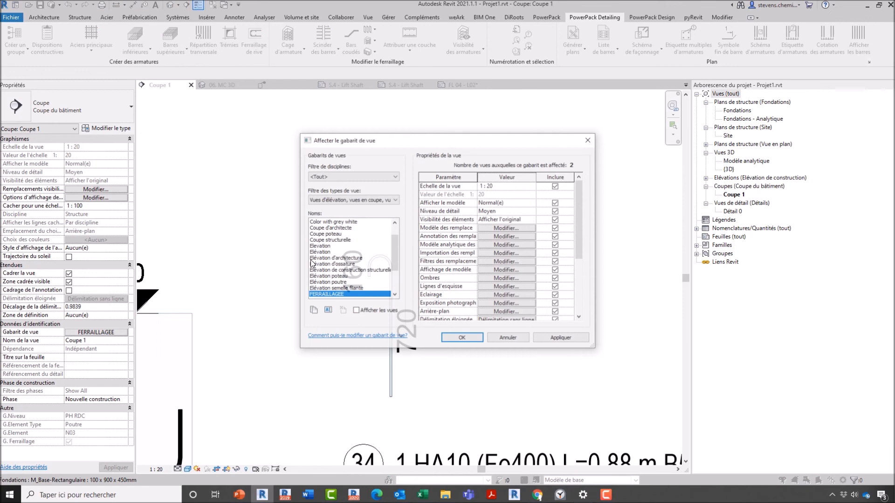
scroll(345, 233, up, 5)
click(336, 222)
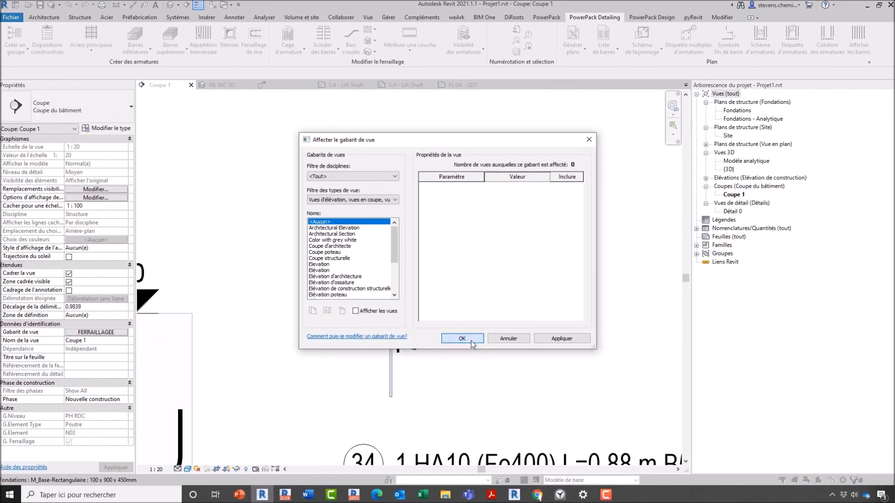
click(471, 343)
- Set the detail level of Coupe 1 to Faible to check the bar 34 bending detail, and return it to Moyen
click(178, 470)
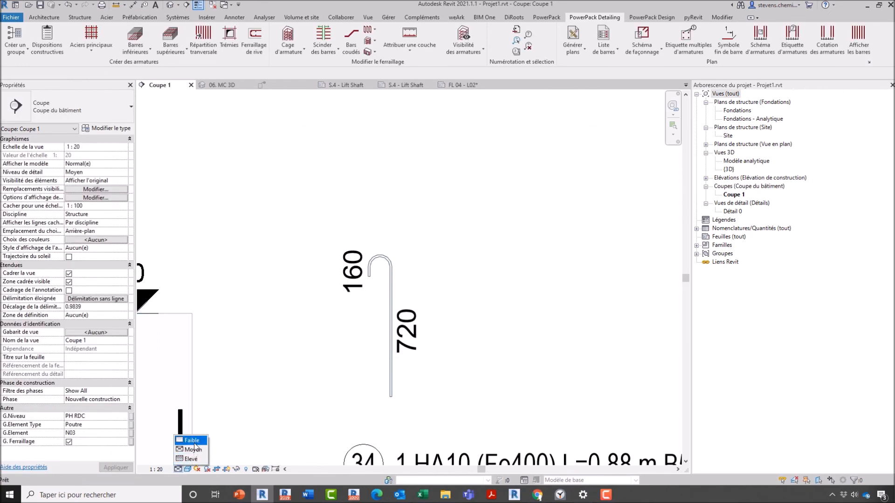
click(193, 441)
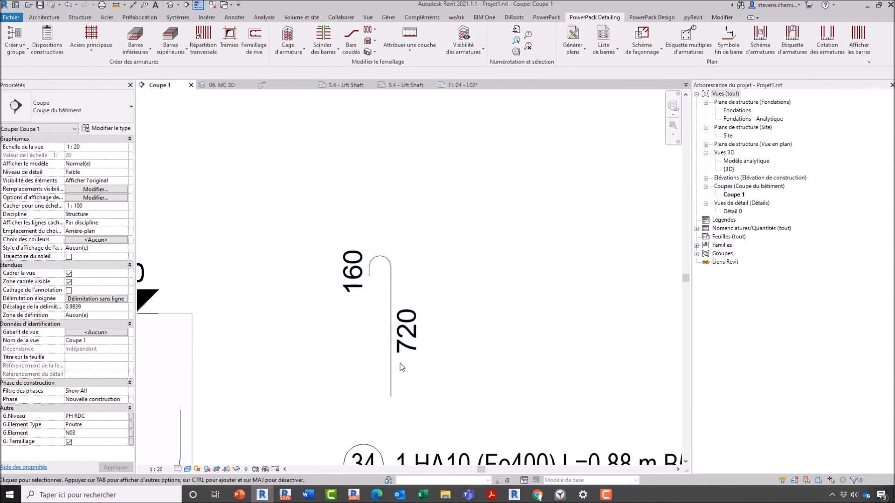
click(177, 469)
click(186, 452)
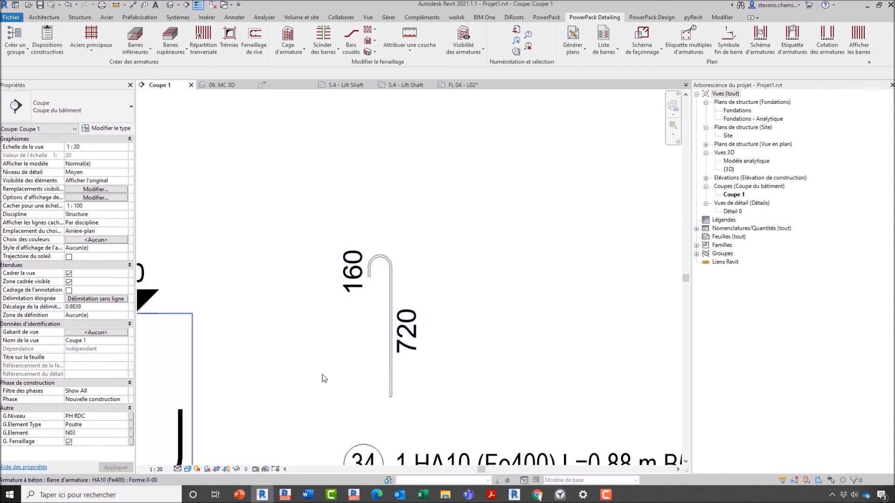
- Switch the detail level of Coupe 1 to Faible and up to Elevé to compare the display of both bending details
scroll(419, 312, down, 4)
mouse_move(440, 311)
middle_down()
mouse_move(379, 306)
mouse_move(380, 224)
middle_up()
click(178, 469)
click(190, 440)
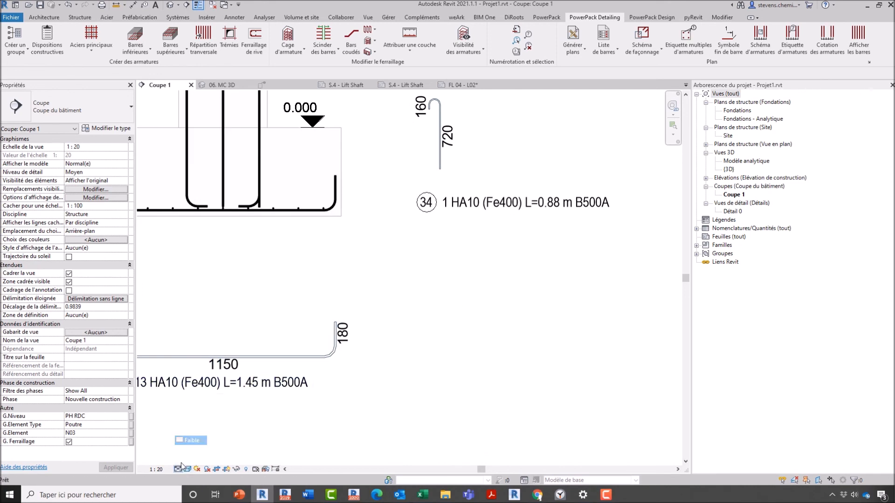
click(179, 470)
click(191, 458)
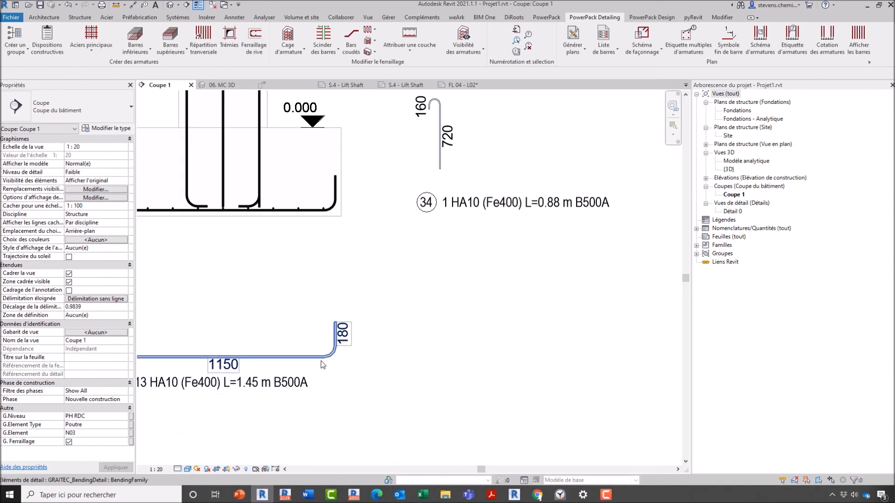
- Go back to sheet FL 04 - L02 and examine the bending diagrams in Nomenclature L02 and the overall sheet layout
click(463, 85)
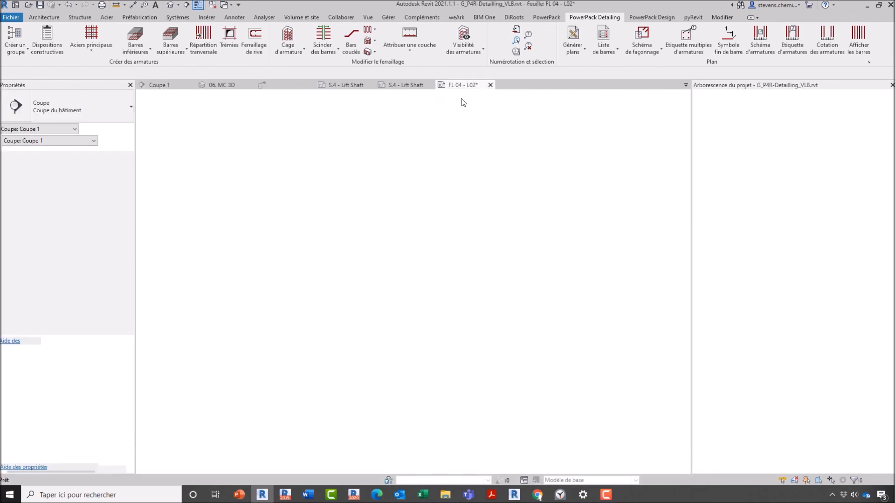
scroll(542, 192, up, 8)
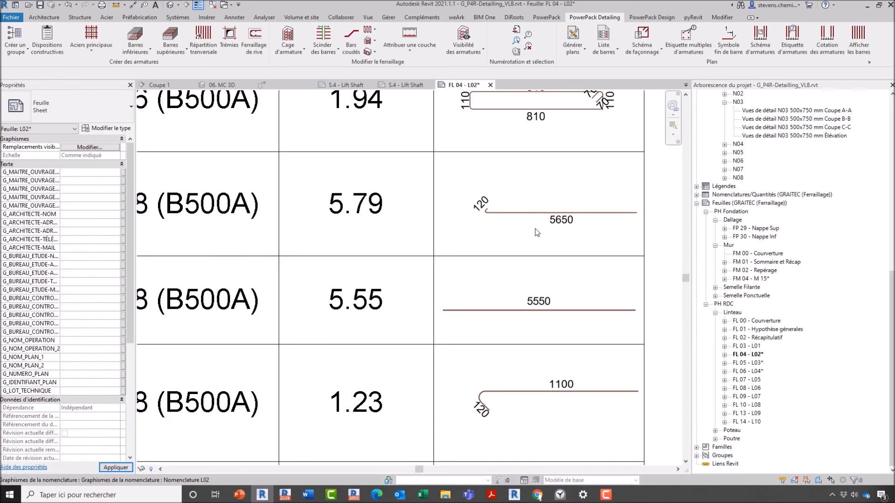
scroll(480, 354, down, 1)
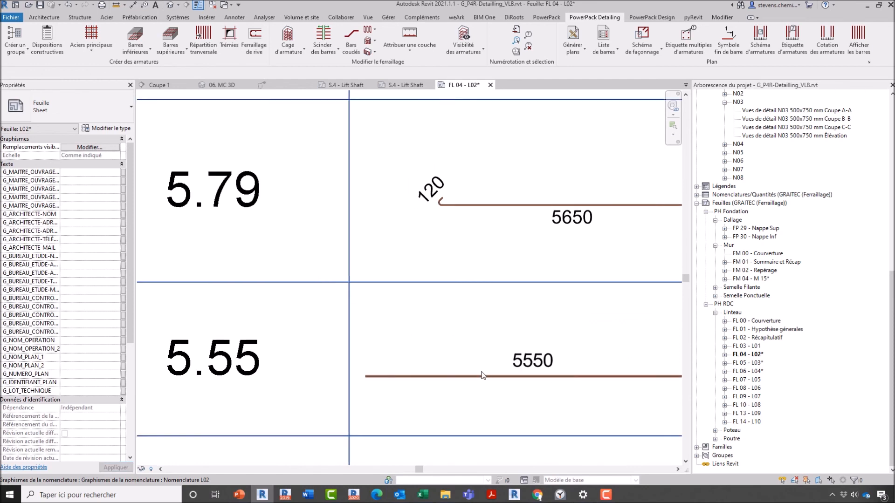
scroll(462, 347, down, 2)
middle_drag(475, 373, 480, 446)
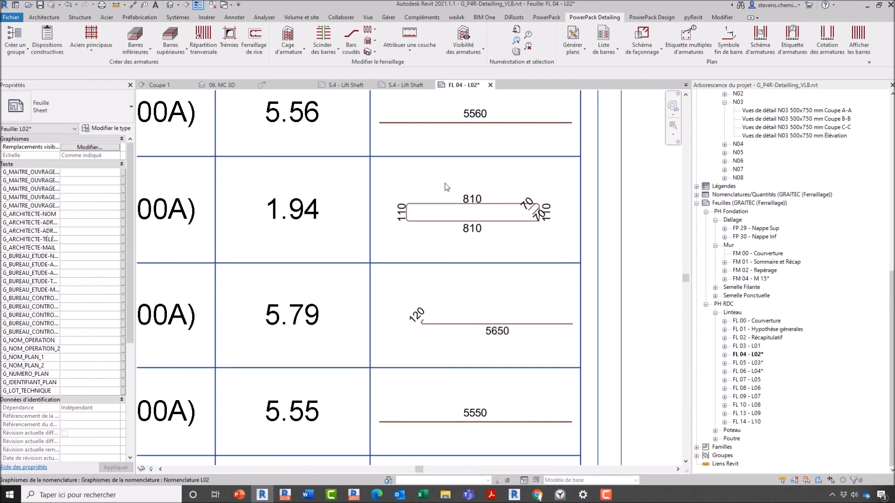
scroll(445, 183, down, 1)
middle_drag(469, 364, 462, 308)
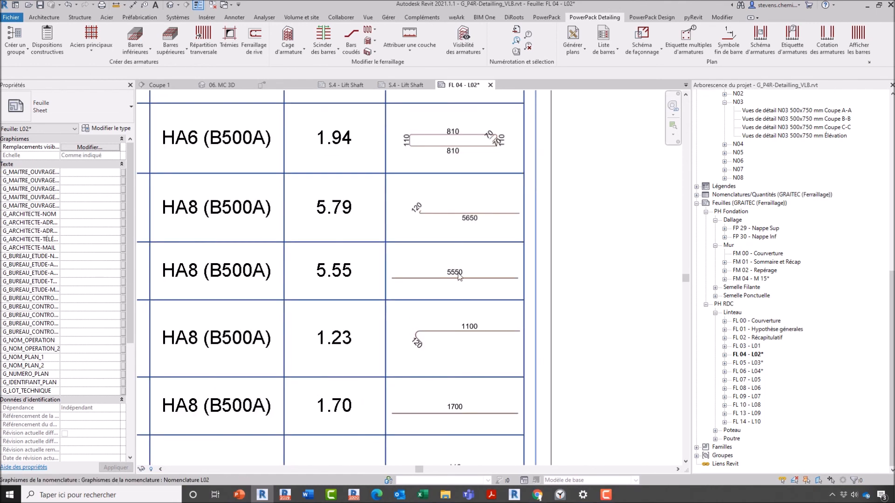
middle_drag(440, 291, 534, 281)
scroll(543, 281, up, 1)
scroll(542, 282, down, 2)
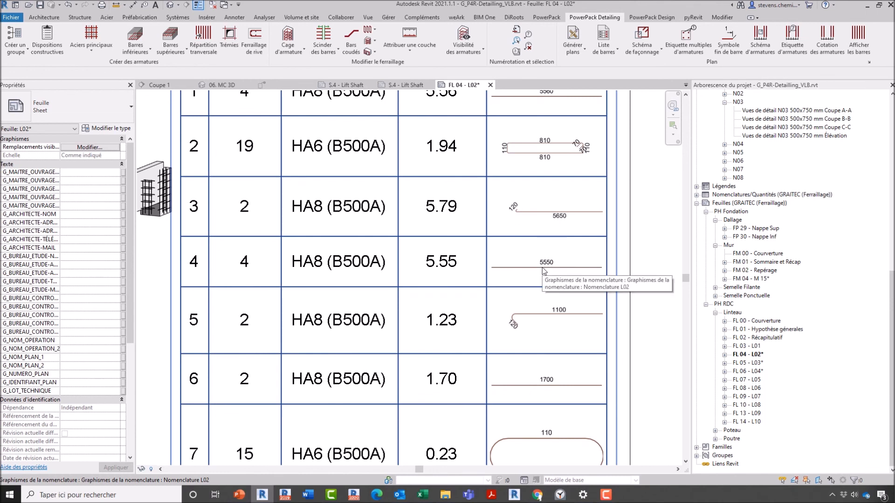
scroll(536, 268, down, 2)
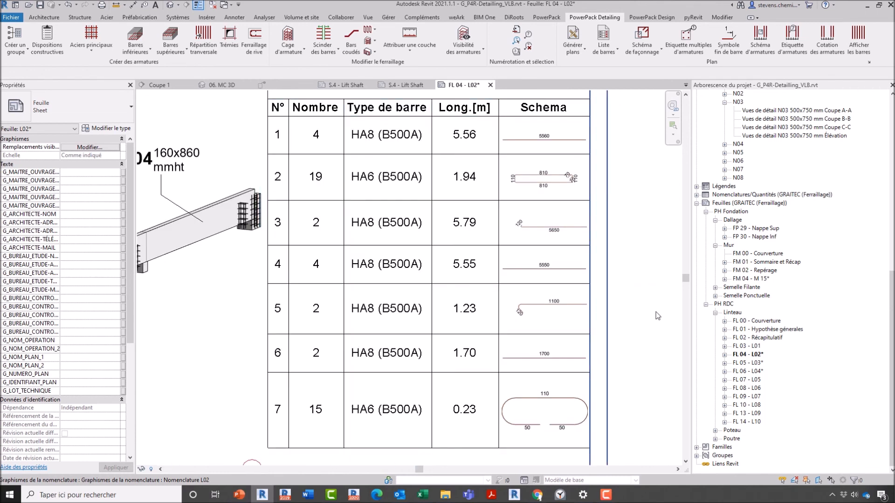
scroll(660, 306, down, 5)
middle_drag(507, 268, 422, 289)
scroll(422, 290, down, 1)
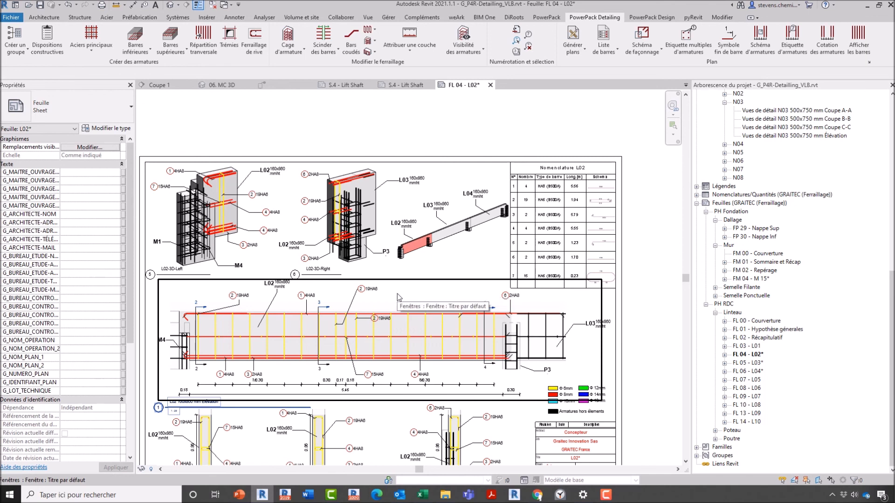
middle_drag(406, 295, 433, 255)
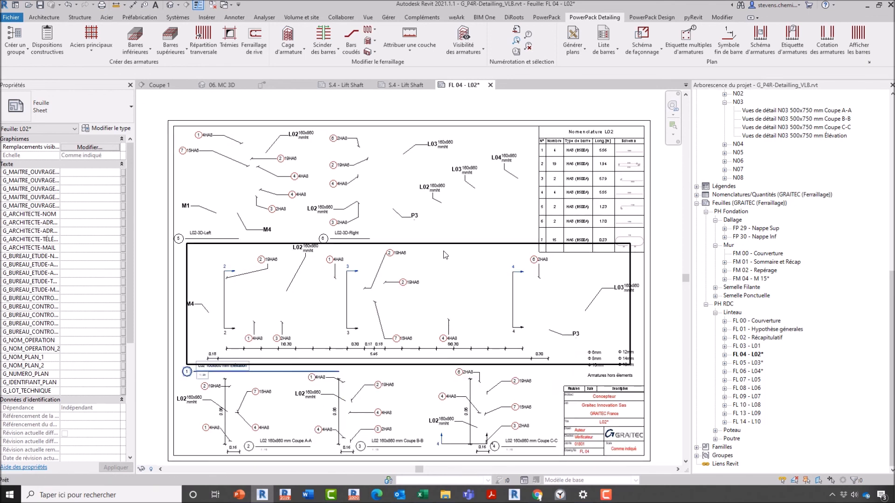